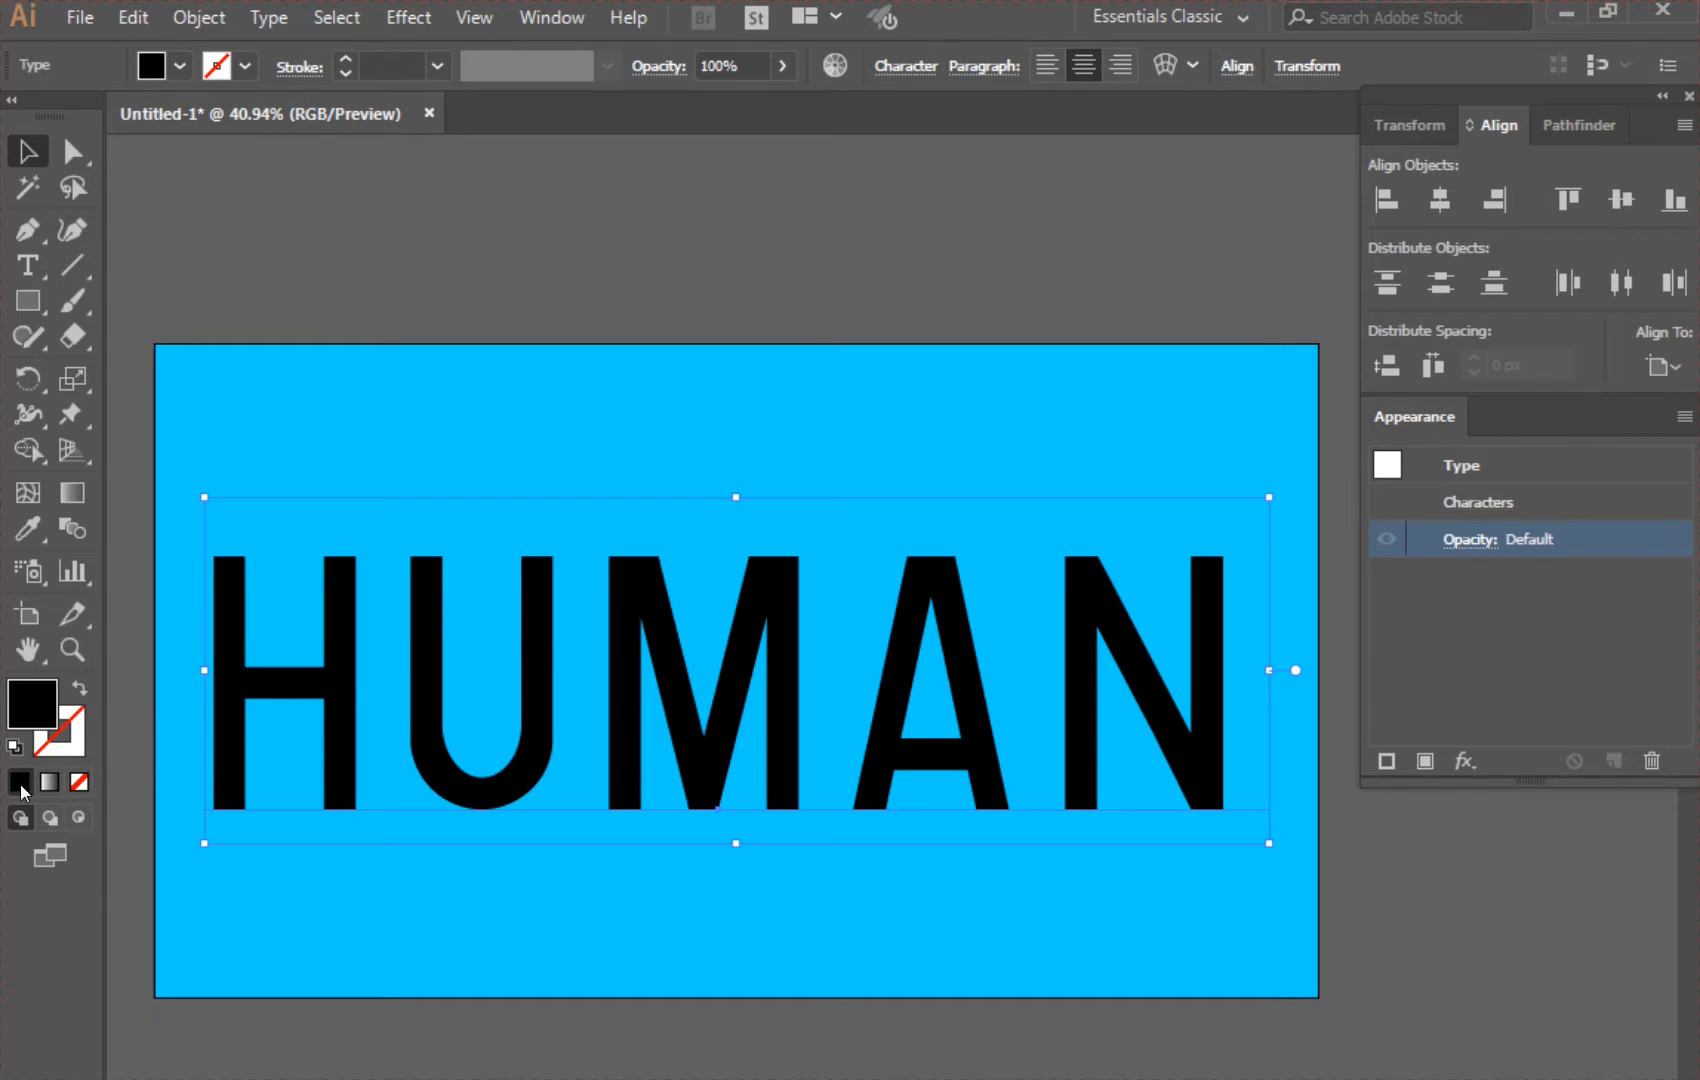
- Remove the fill from the HUMAN text and add four strokes to its appearance
{"action": "left_click", "coordinate": [79, 786]}
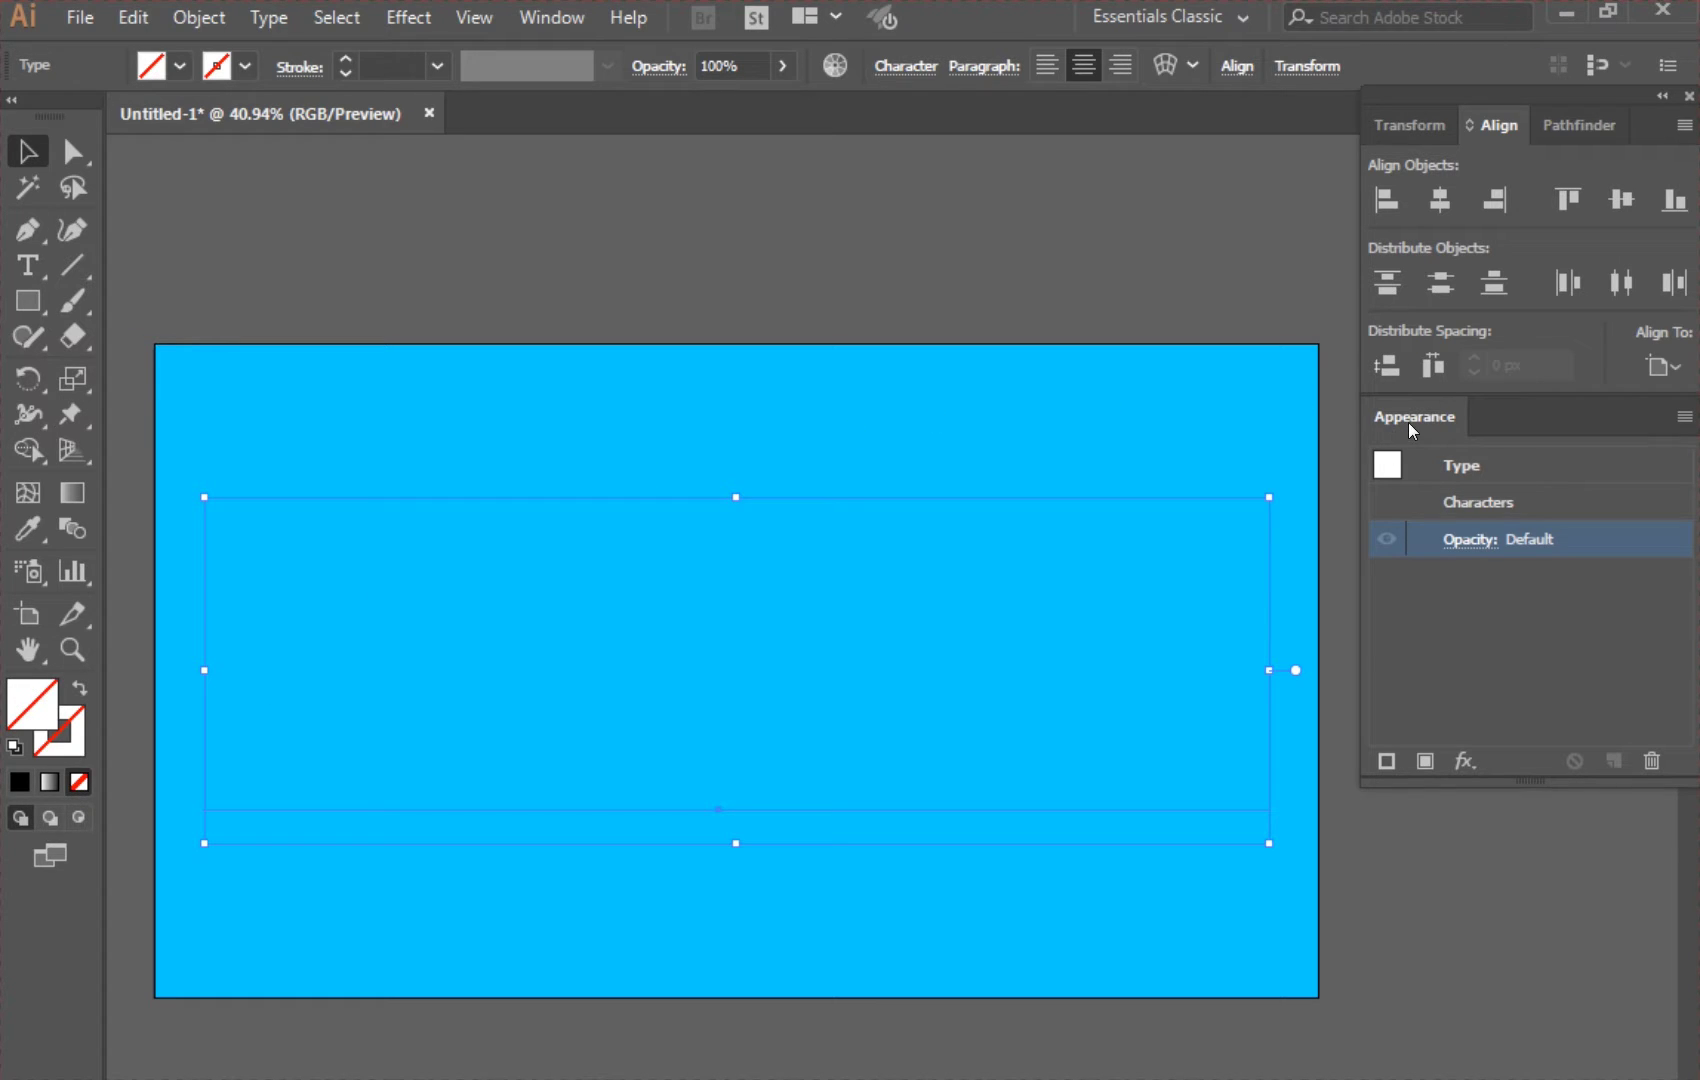
{"action": "left_click", "coordinate": [566, 20]}
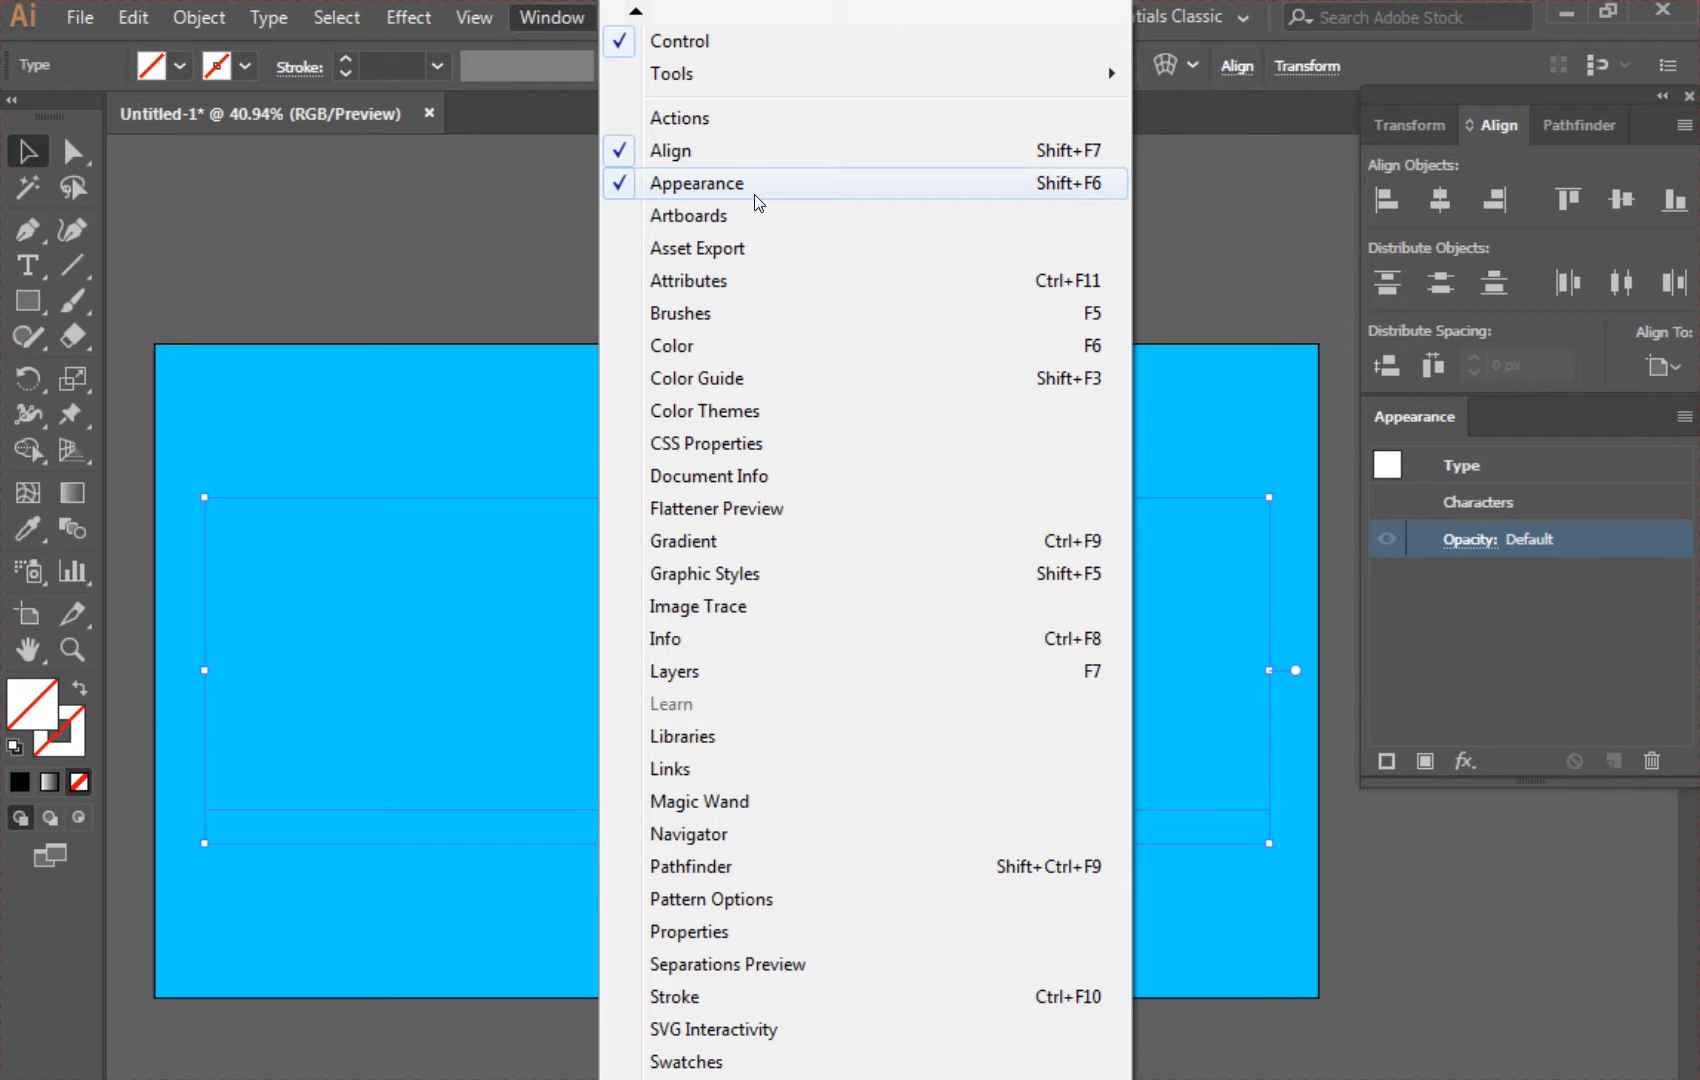
{"action": "left_click", "coordinate": [1494, 608]}
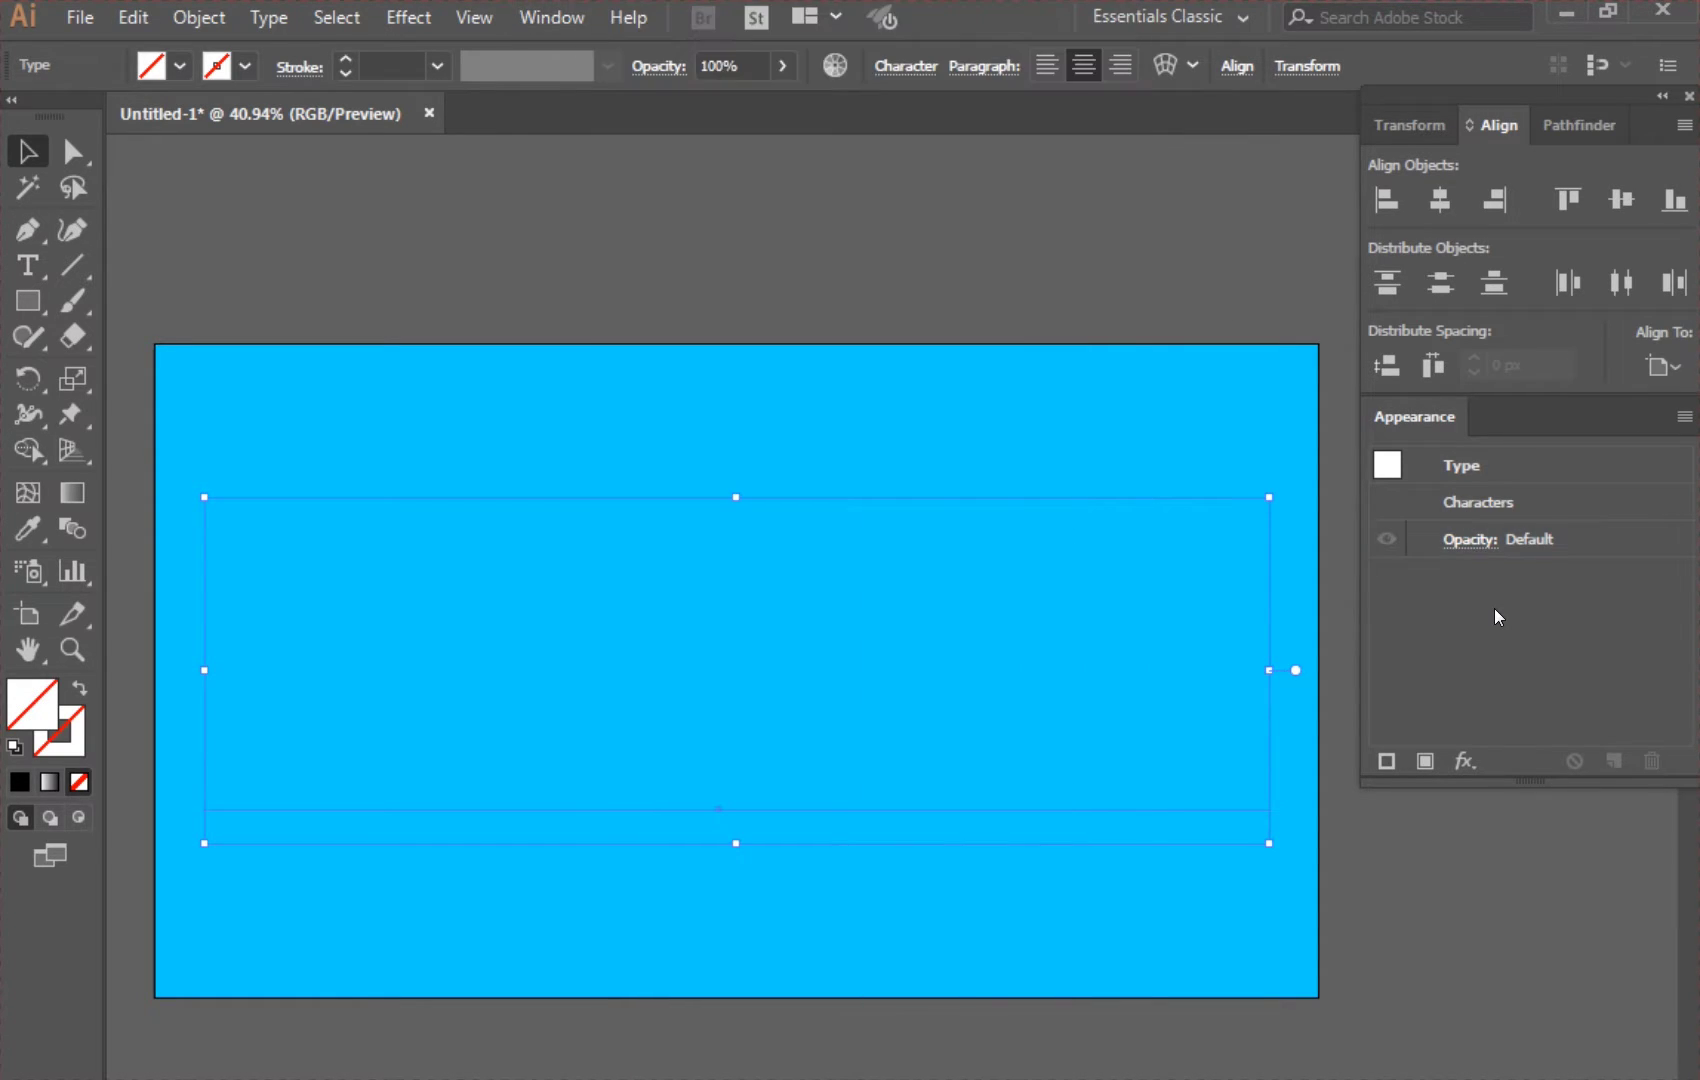
{"action": "left_click", "coordinate": [1388, 763]}
{"action": "left_click", "coordinate": [1389, 766]}
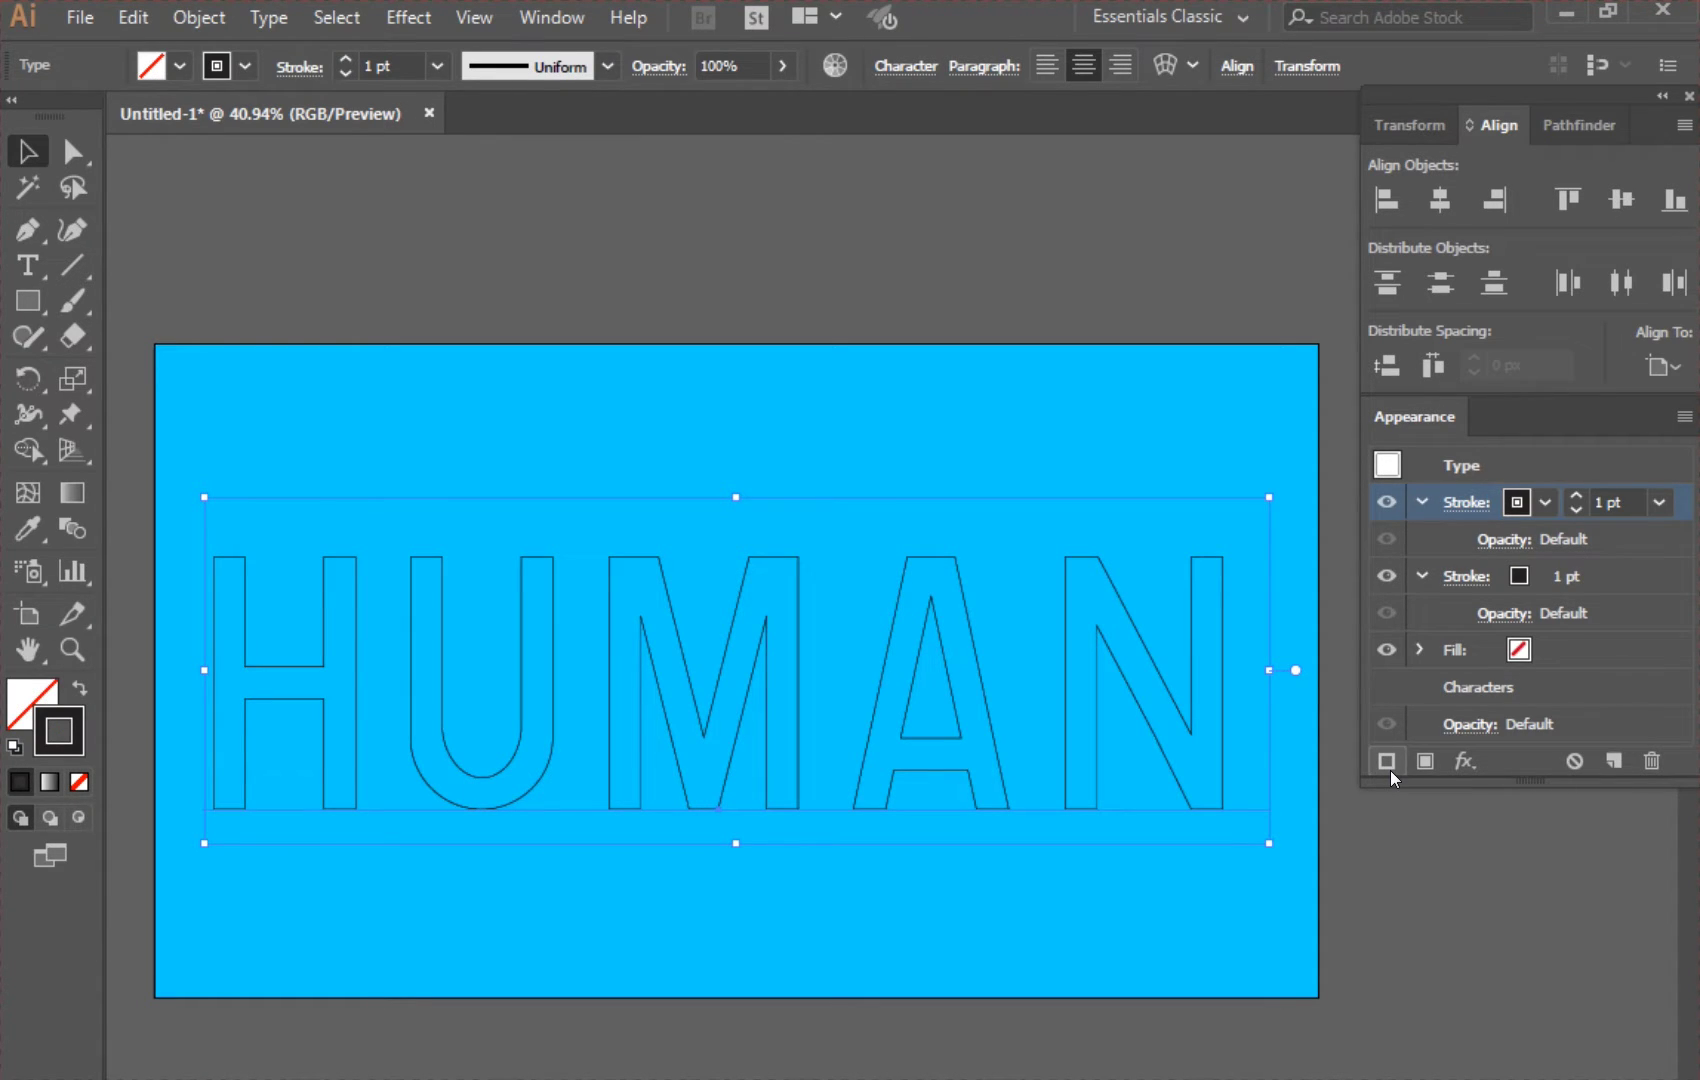
{"action": "left_click", "coordinate": [1391, 771]}
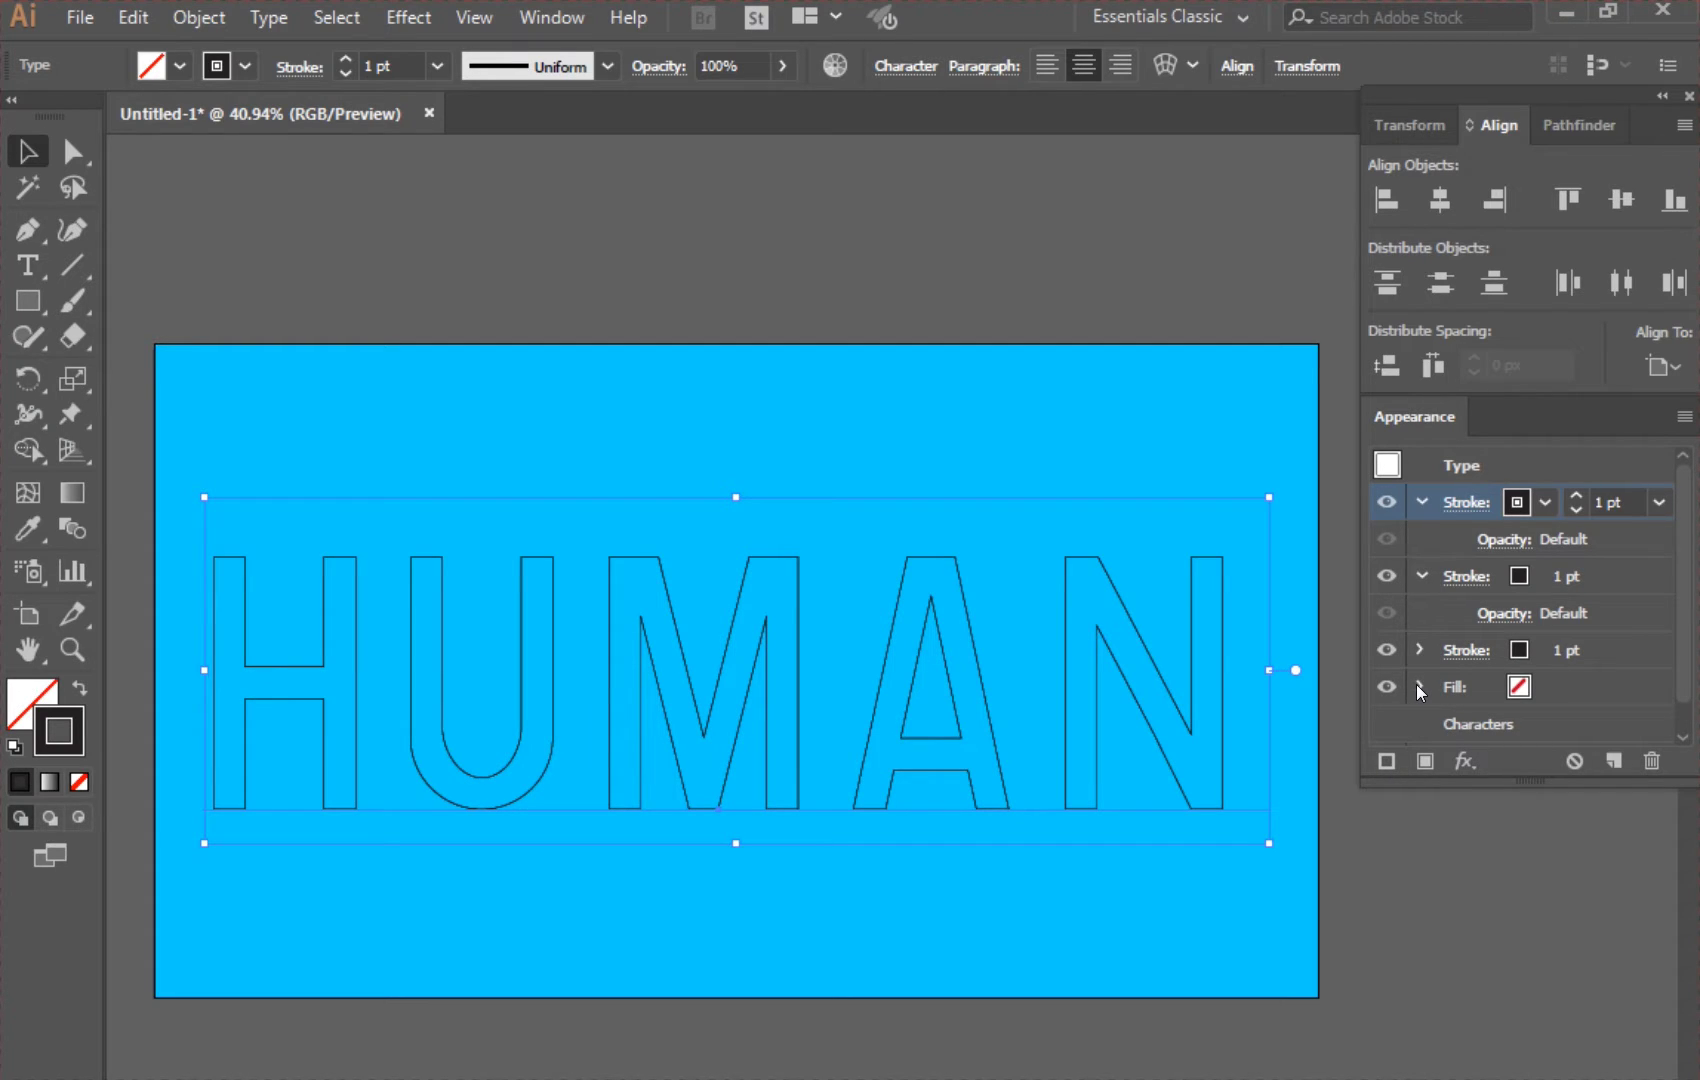
{"action": "left_click", "coordinate": [1396, 764]}
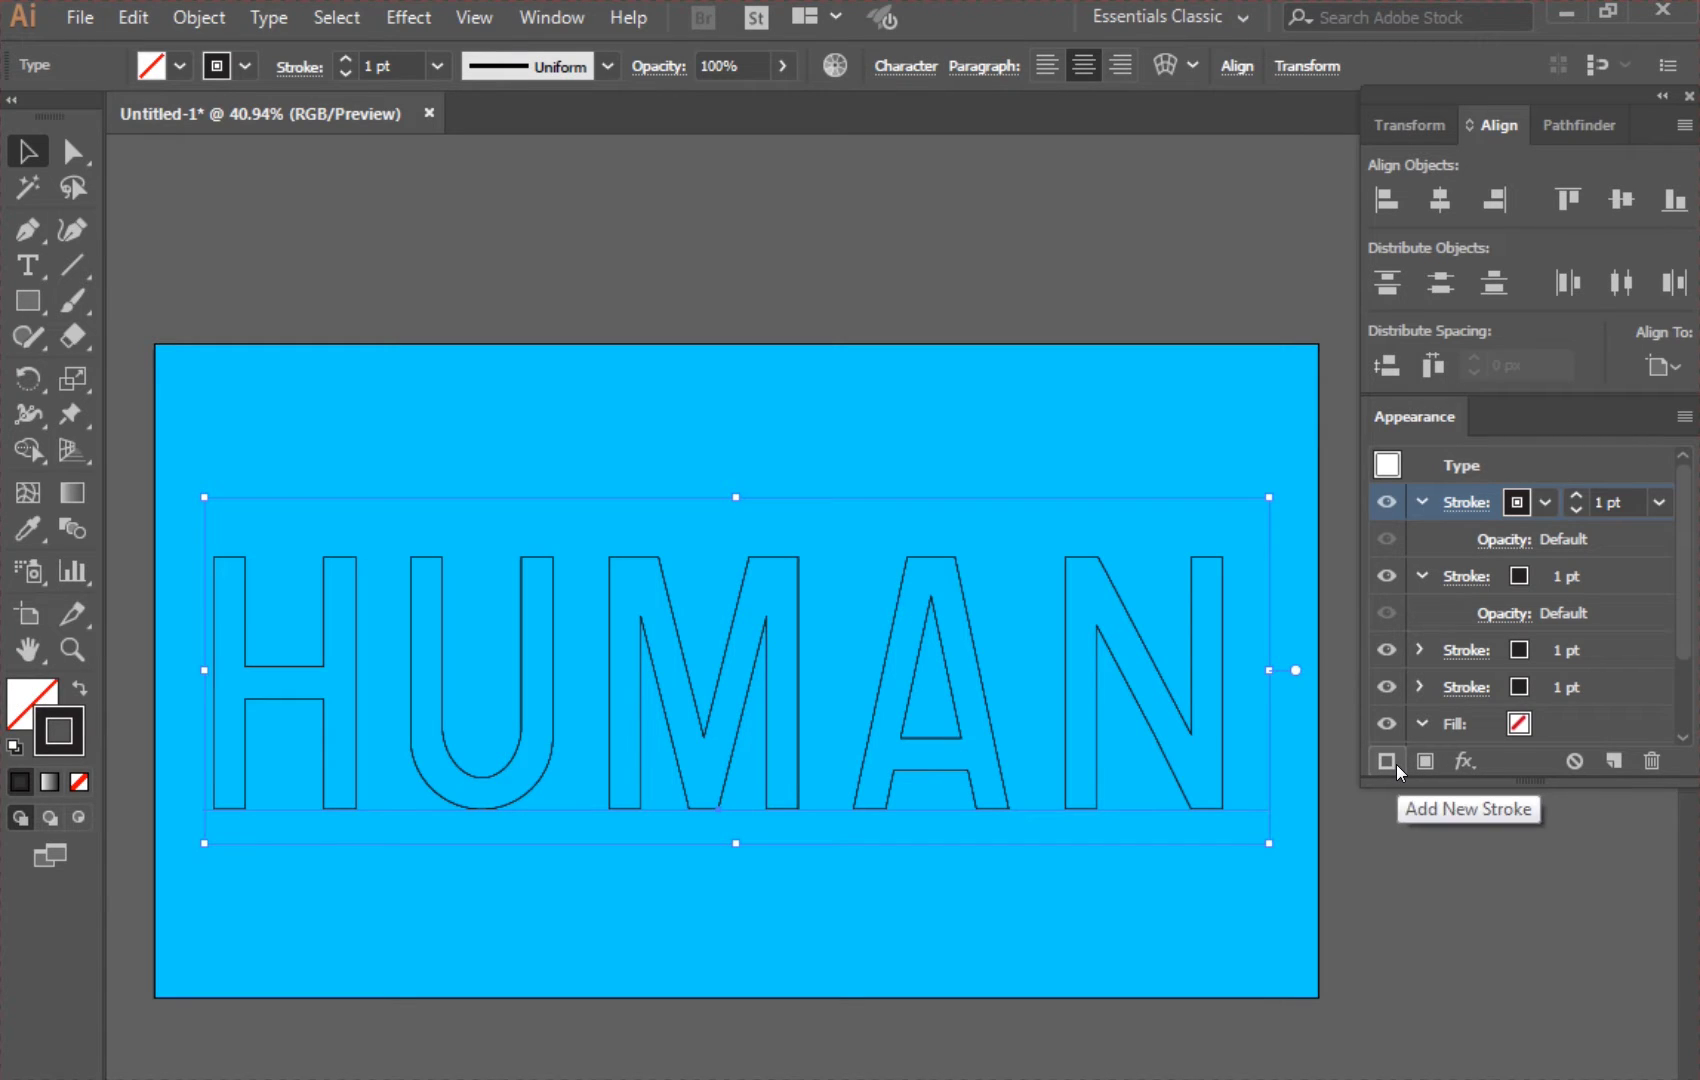
- Hide the three lower strokes of the HUMAN text, leaving only the topmost stroke visible
{"action": "left_click", "coordinate": [1382, 577]}
{"action": "left_click", "coordinate": [1390, 649]}
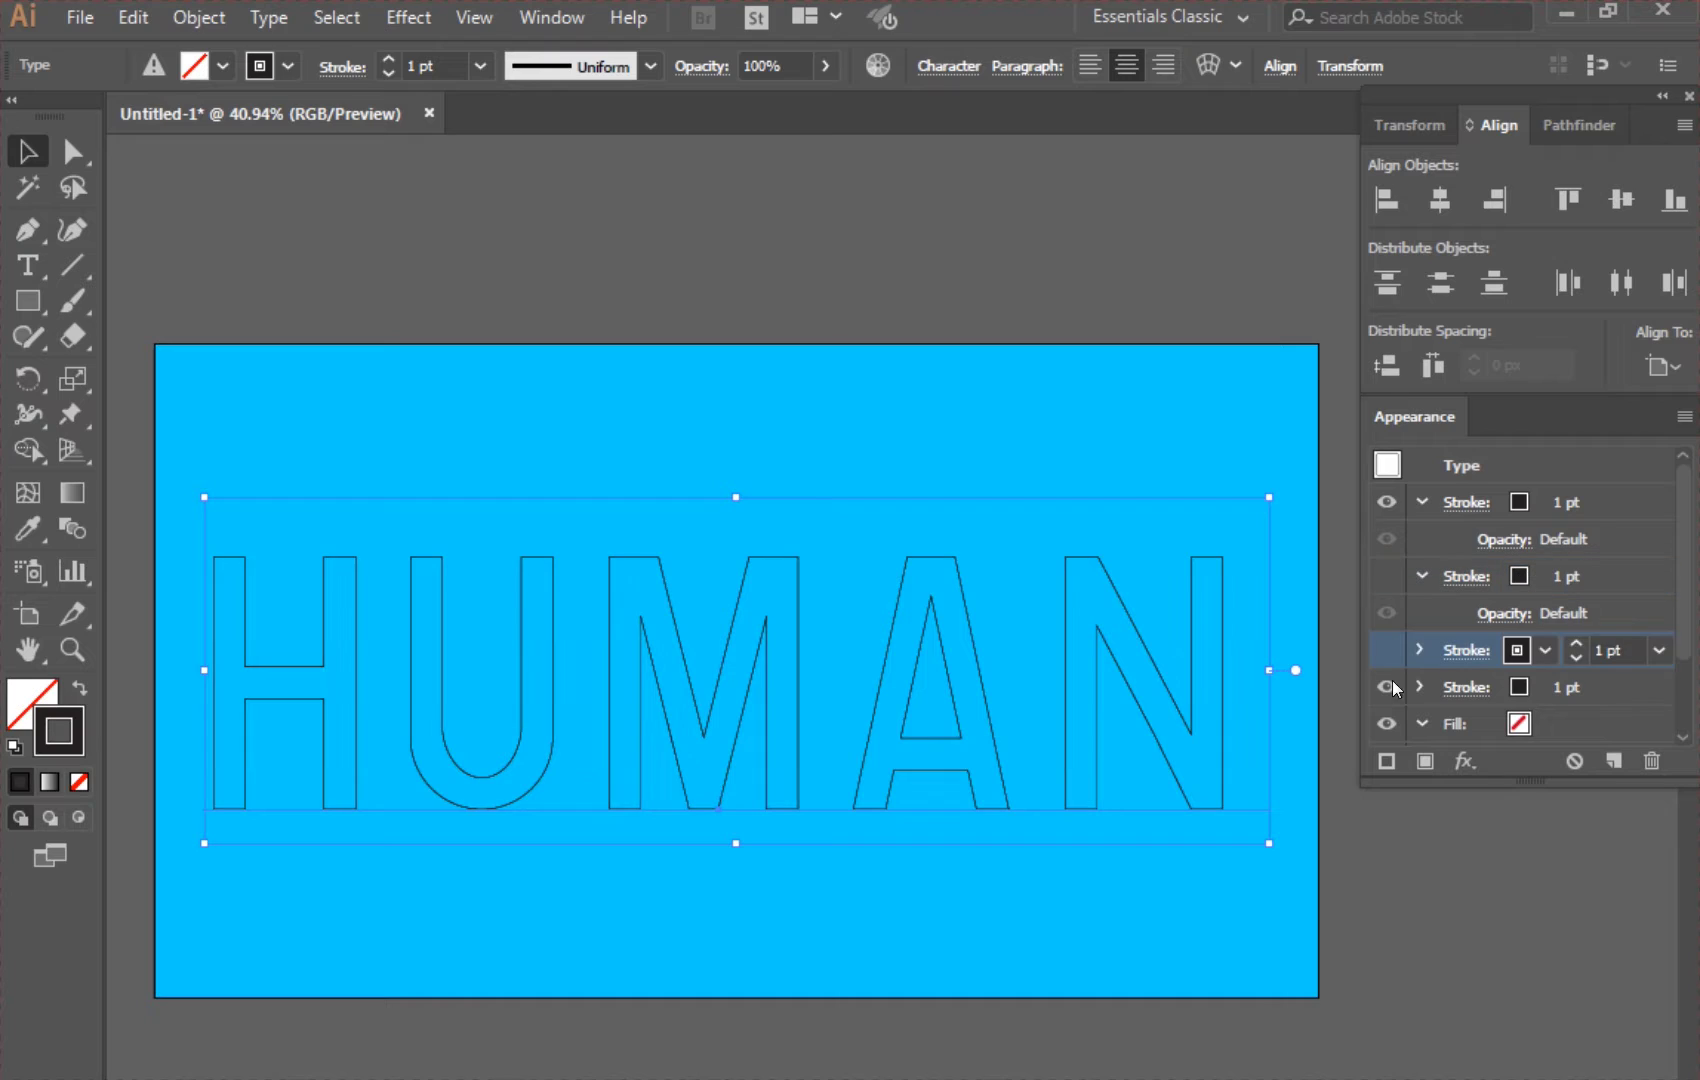
{"action": "left_click", "coordinate": [1397, 692]}
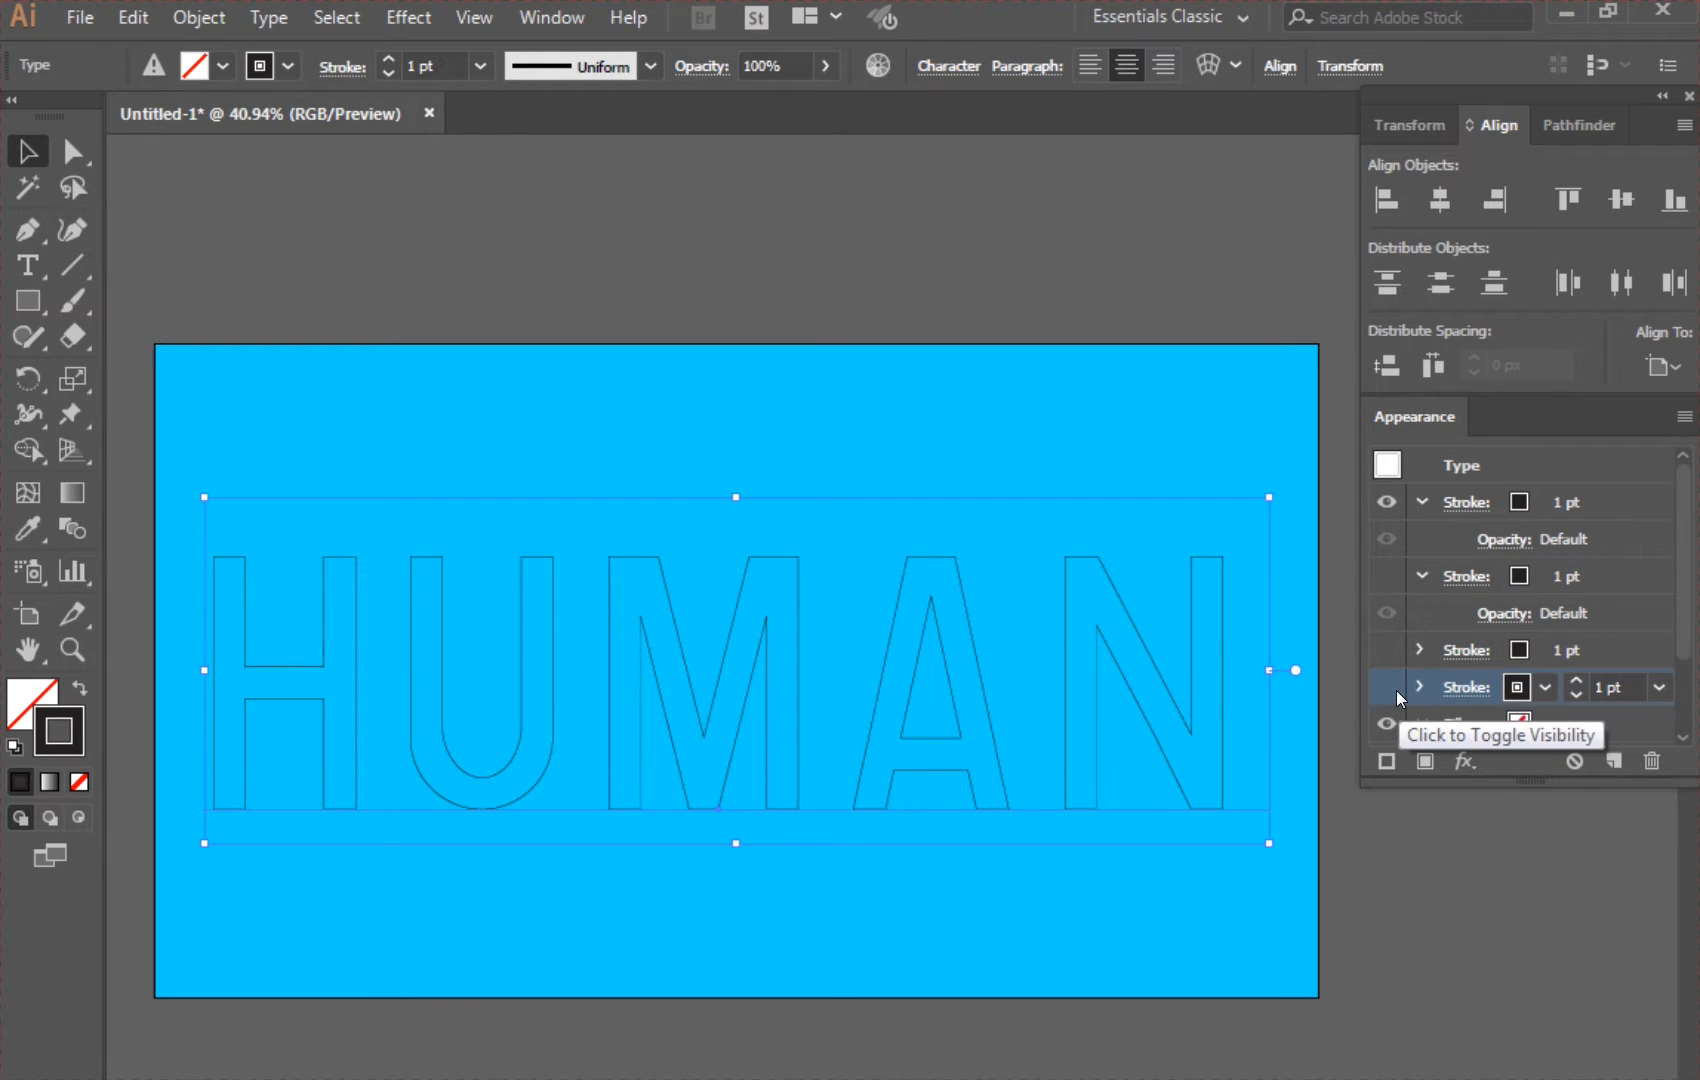
- Set the topmost stroke of the text to 10 pt and colour it white
{"action": "left_click", "coordinate": [1565, 500]}
{"action": "left_click", "coordinate": [1621, 500]}
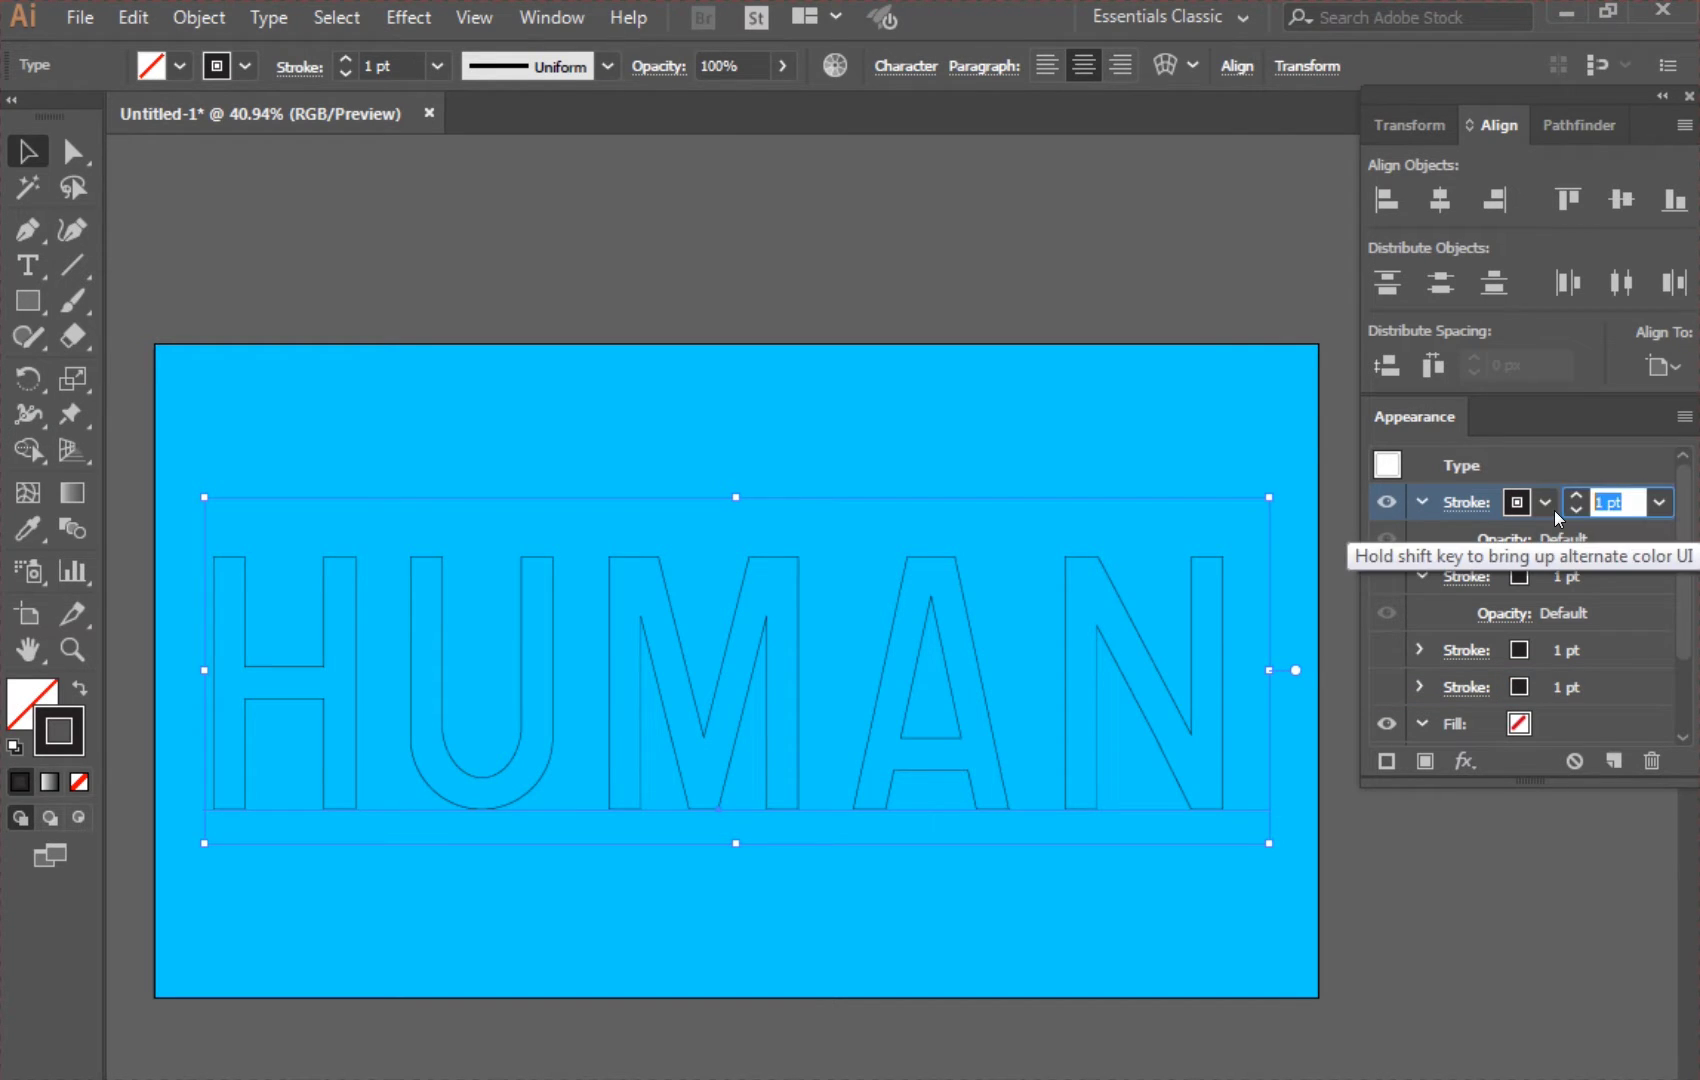
{"action": "type", "text": "10"}
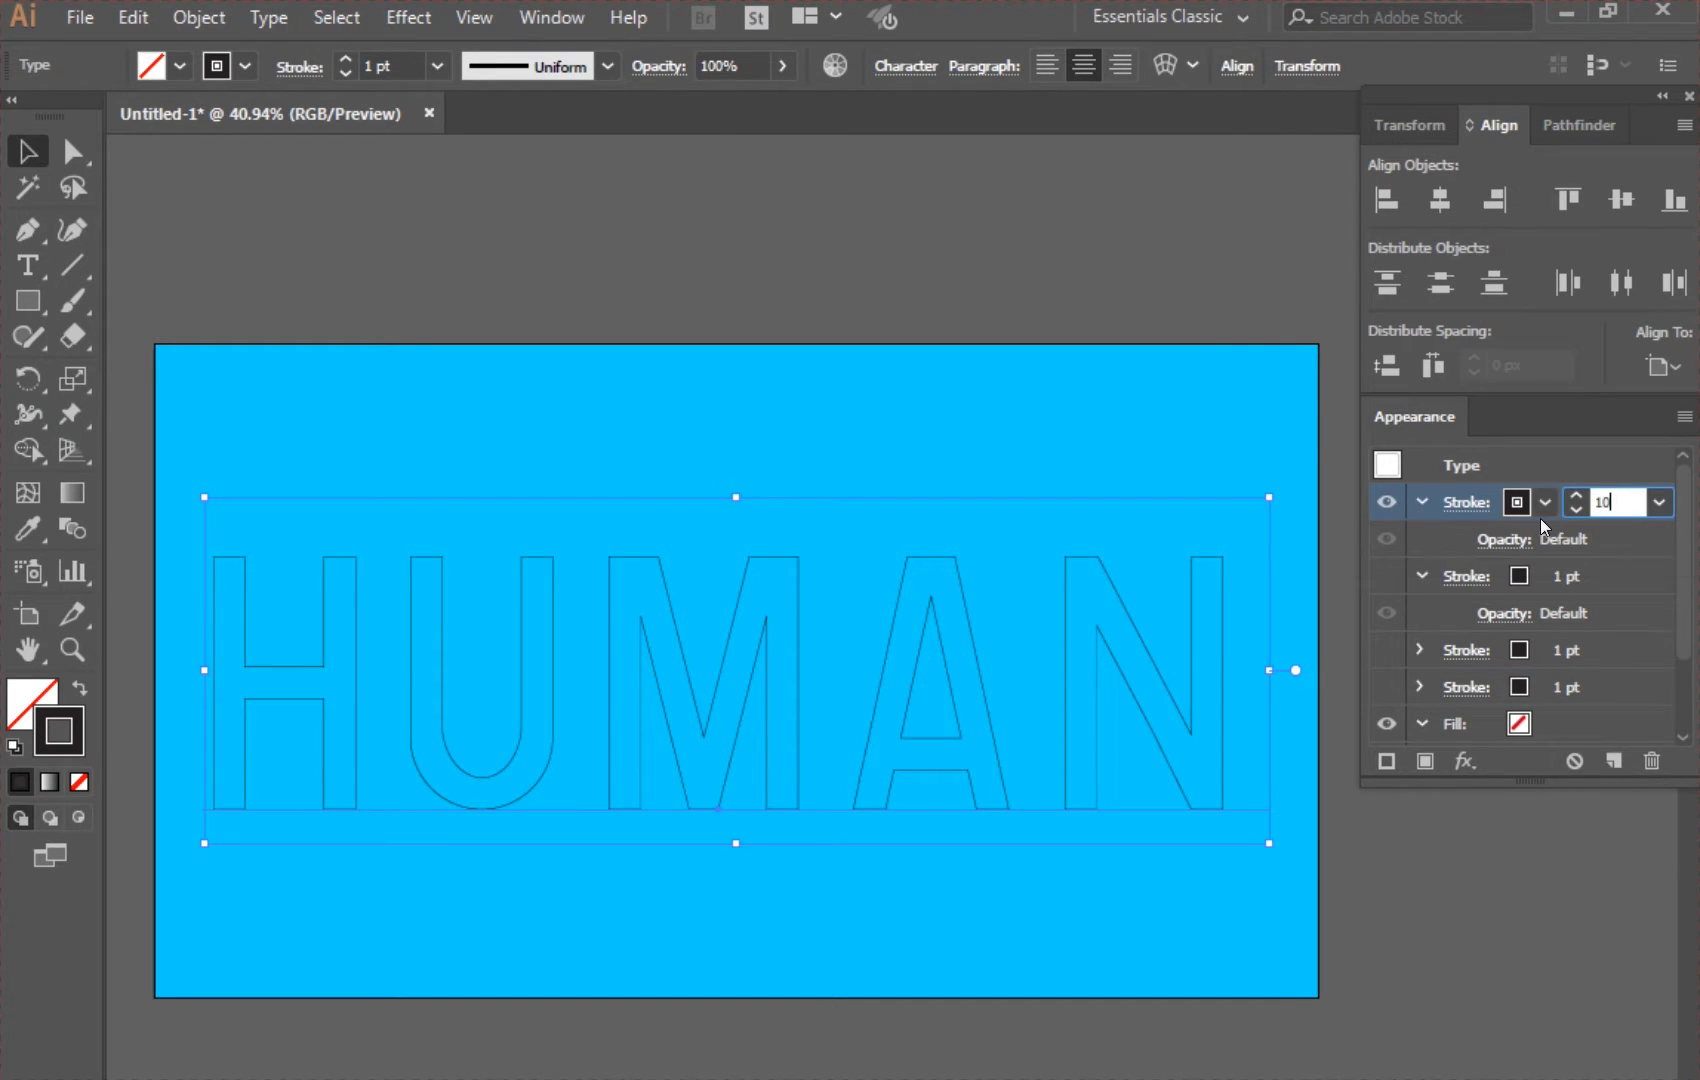
{"action": "left_click", "coordinate": [1546, 505]}
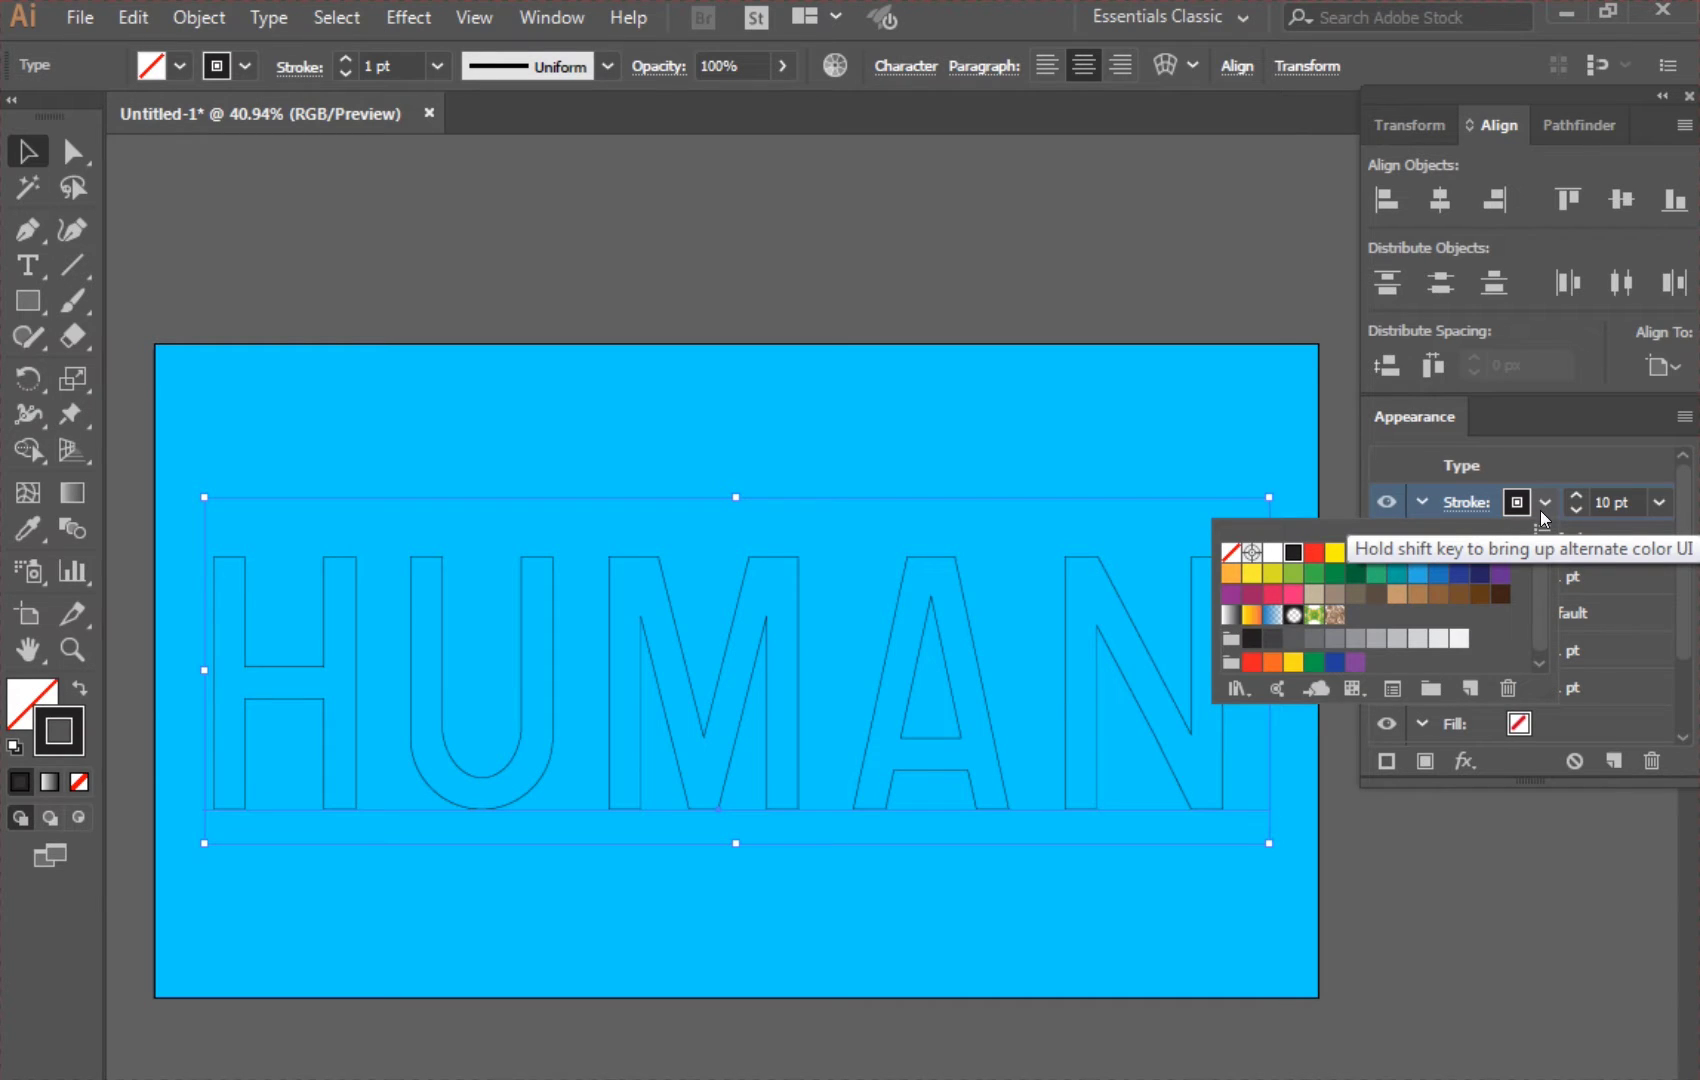
{"action": "left_click", "coordinate": [1272, 552]}
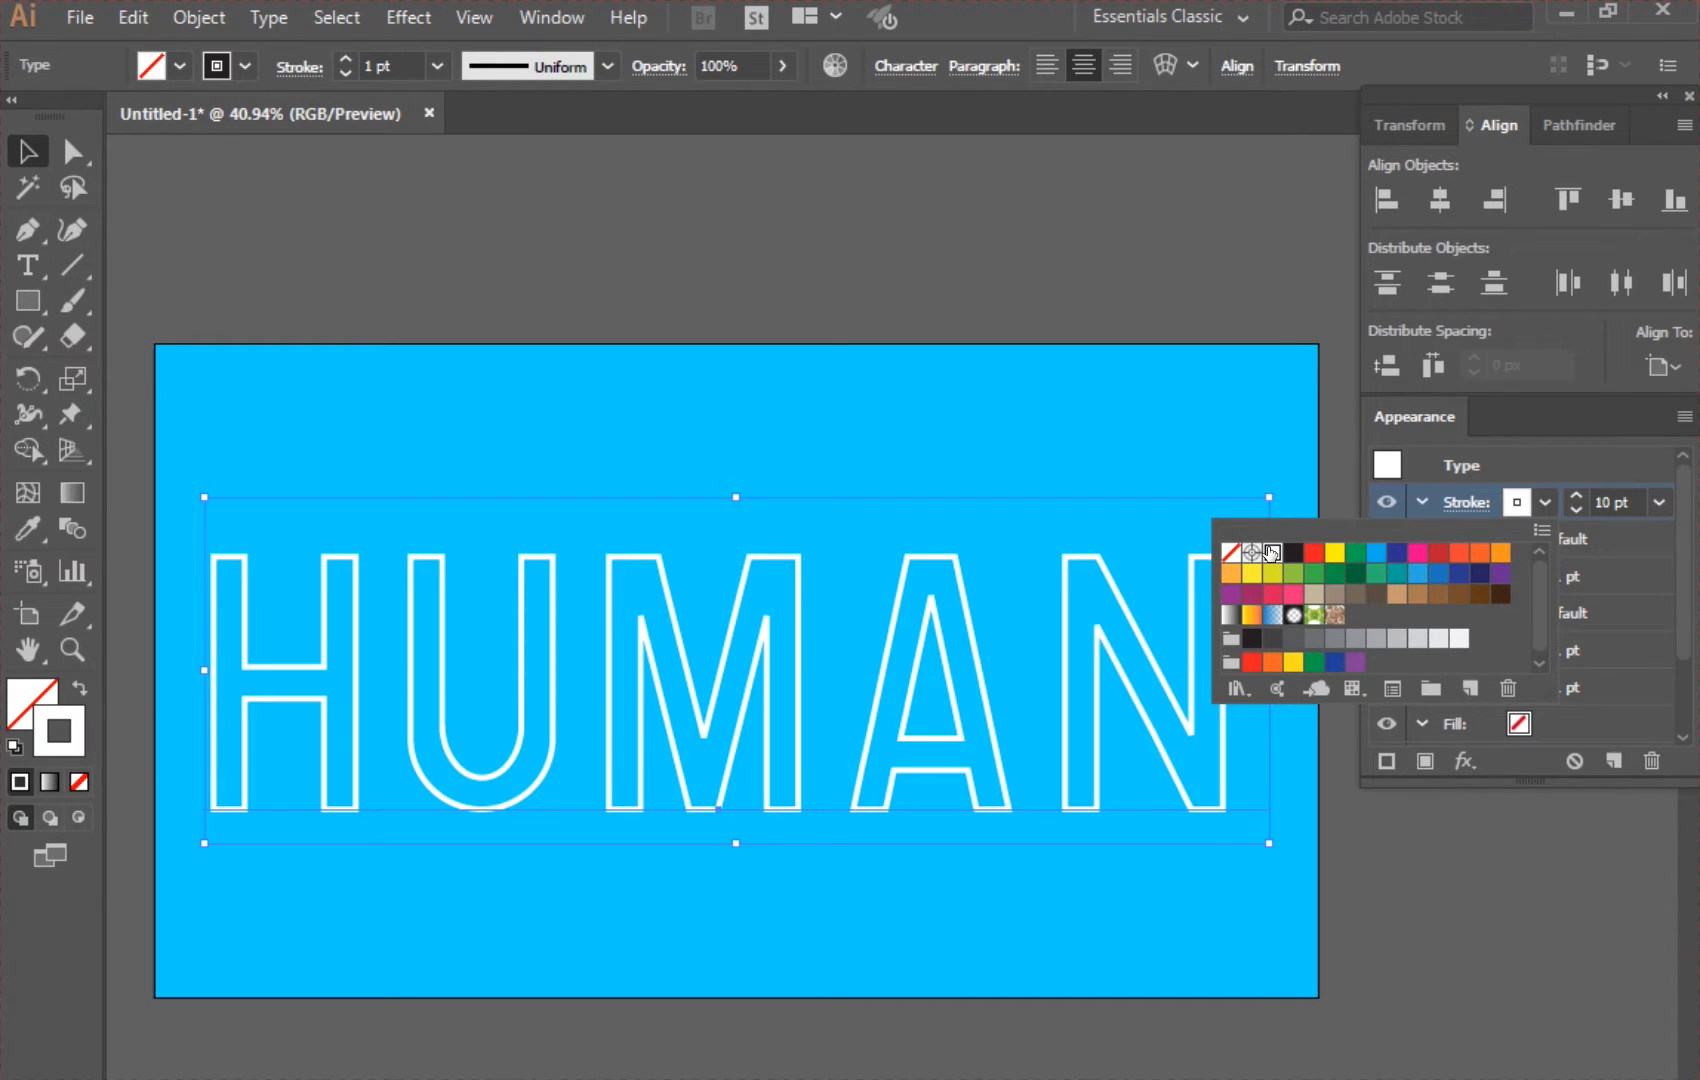
{"action": "left_click", "coordinate": [1538, 421]}
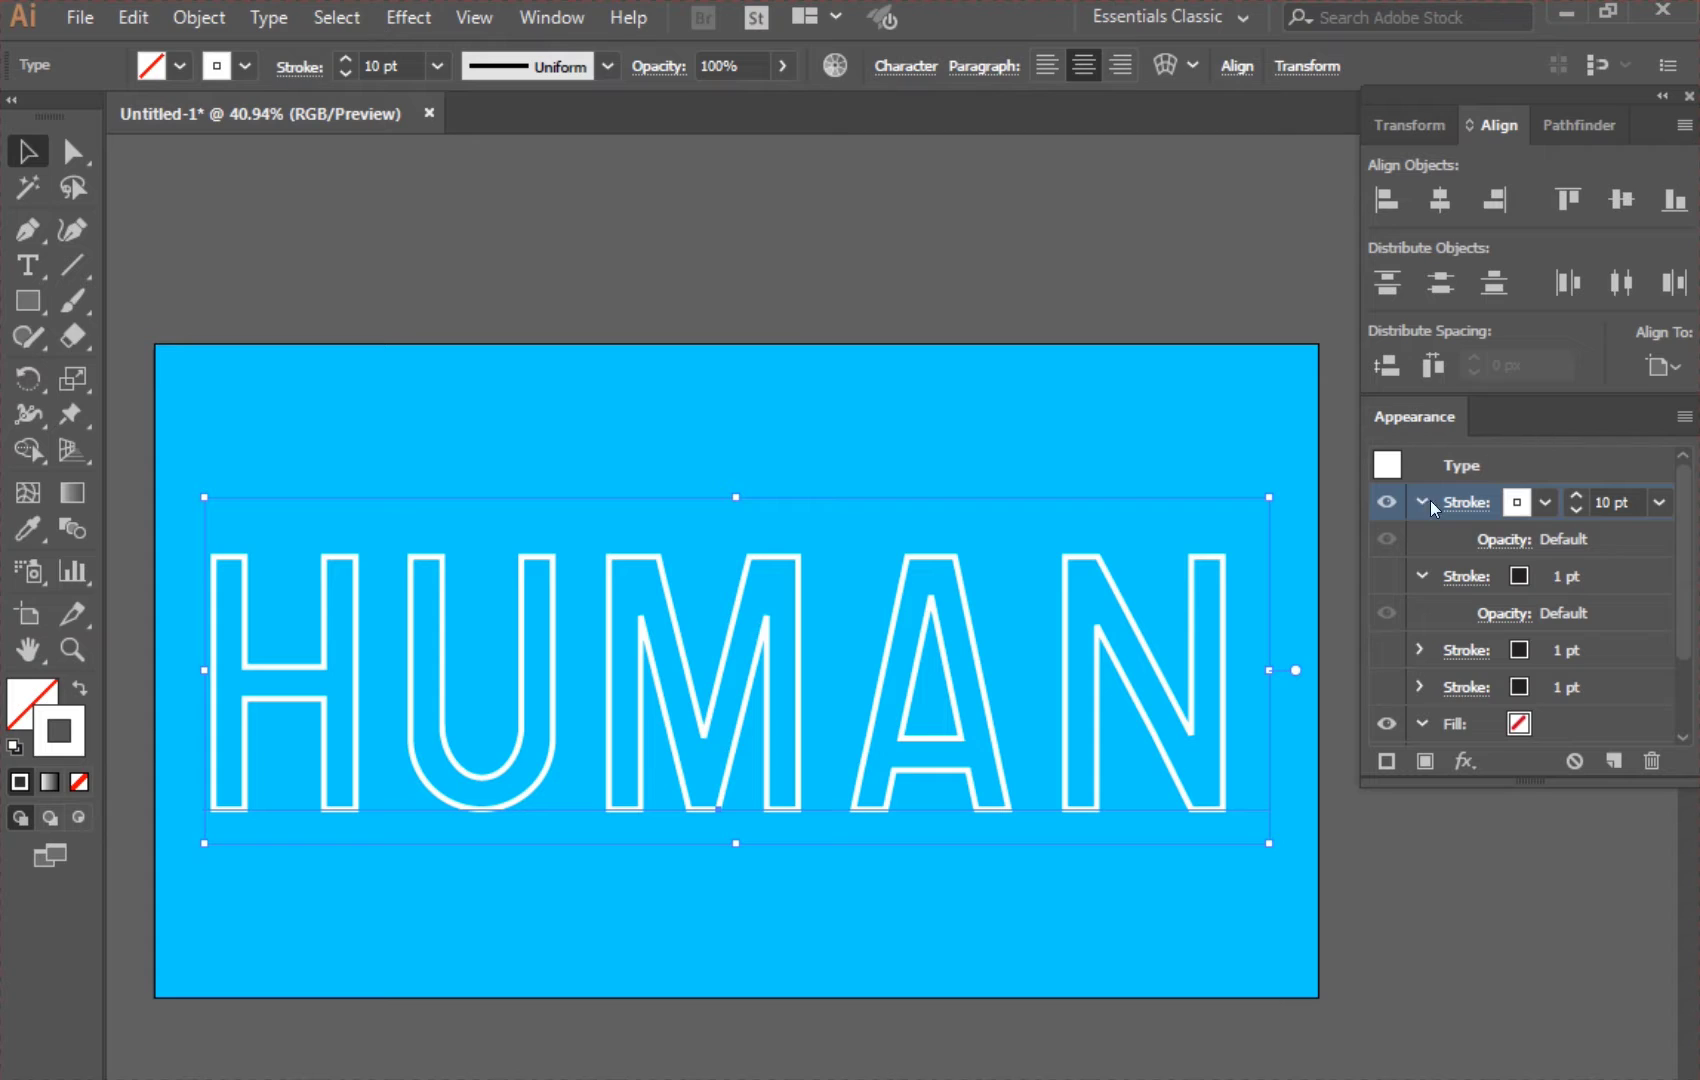
- Show the second stroke, set its weight to 10 pt and colour it light gray
{"action": "left_click", "coordinate": [1387, 576]}
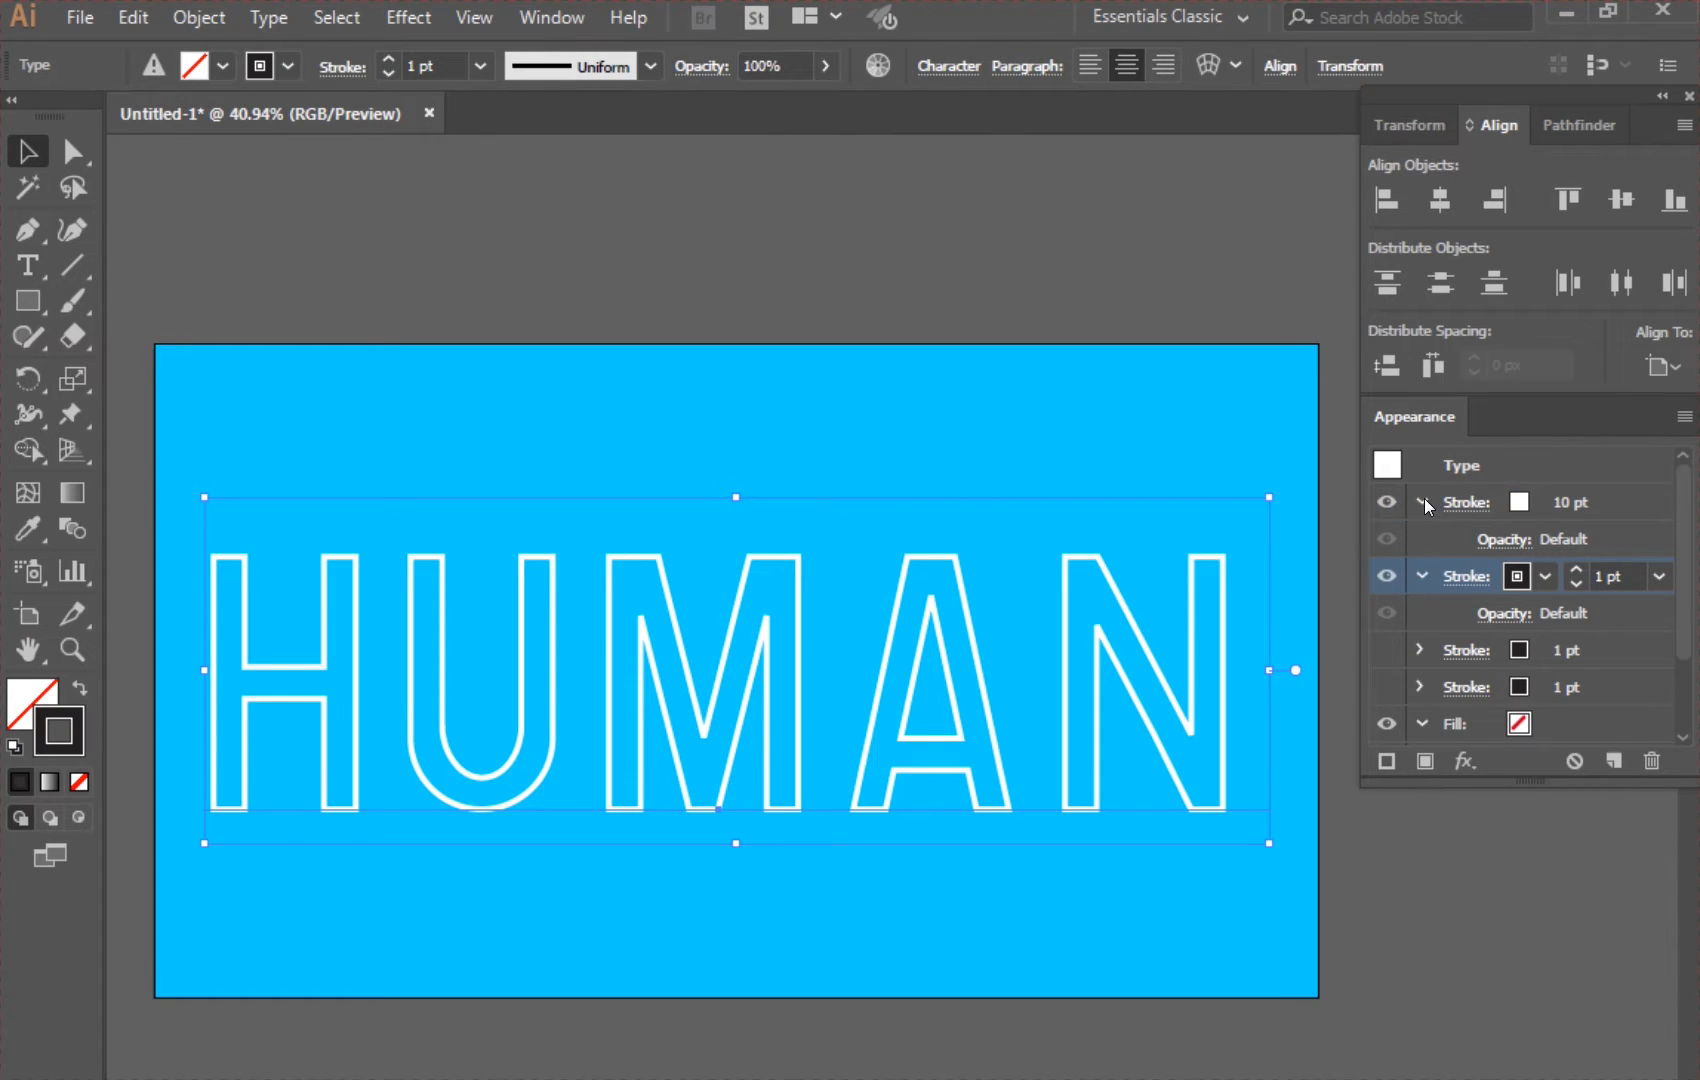
{"action": "left_click", "coordinate": [1424, 499]}
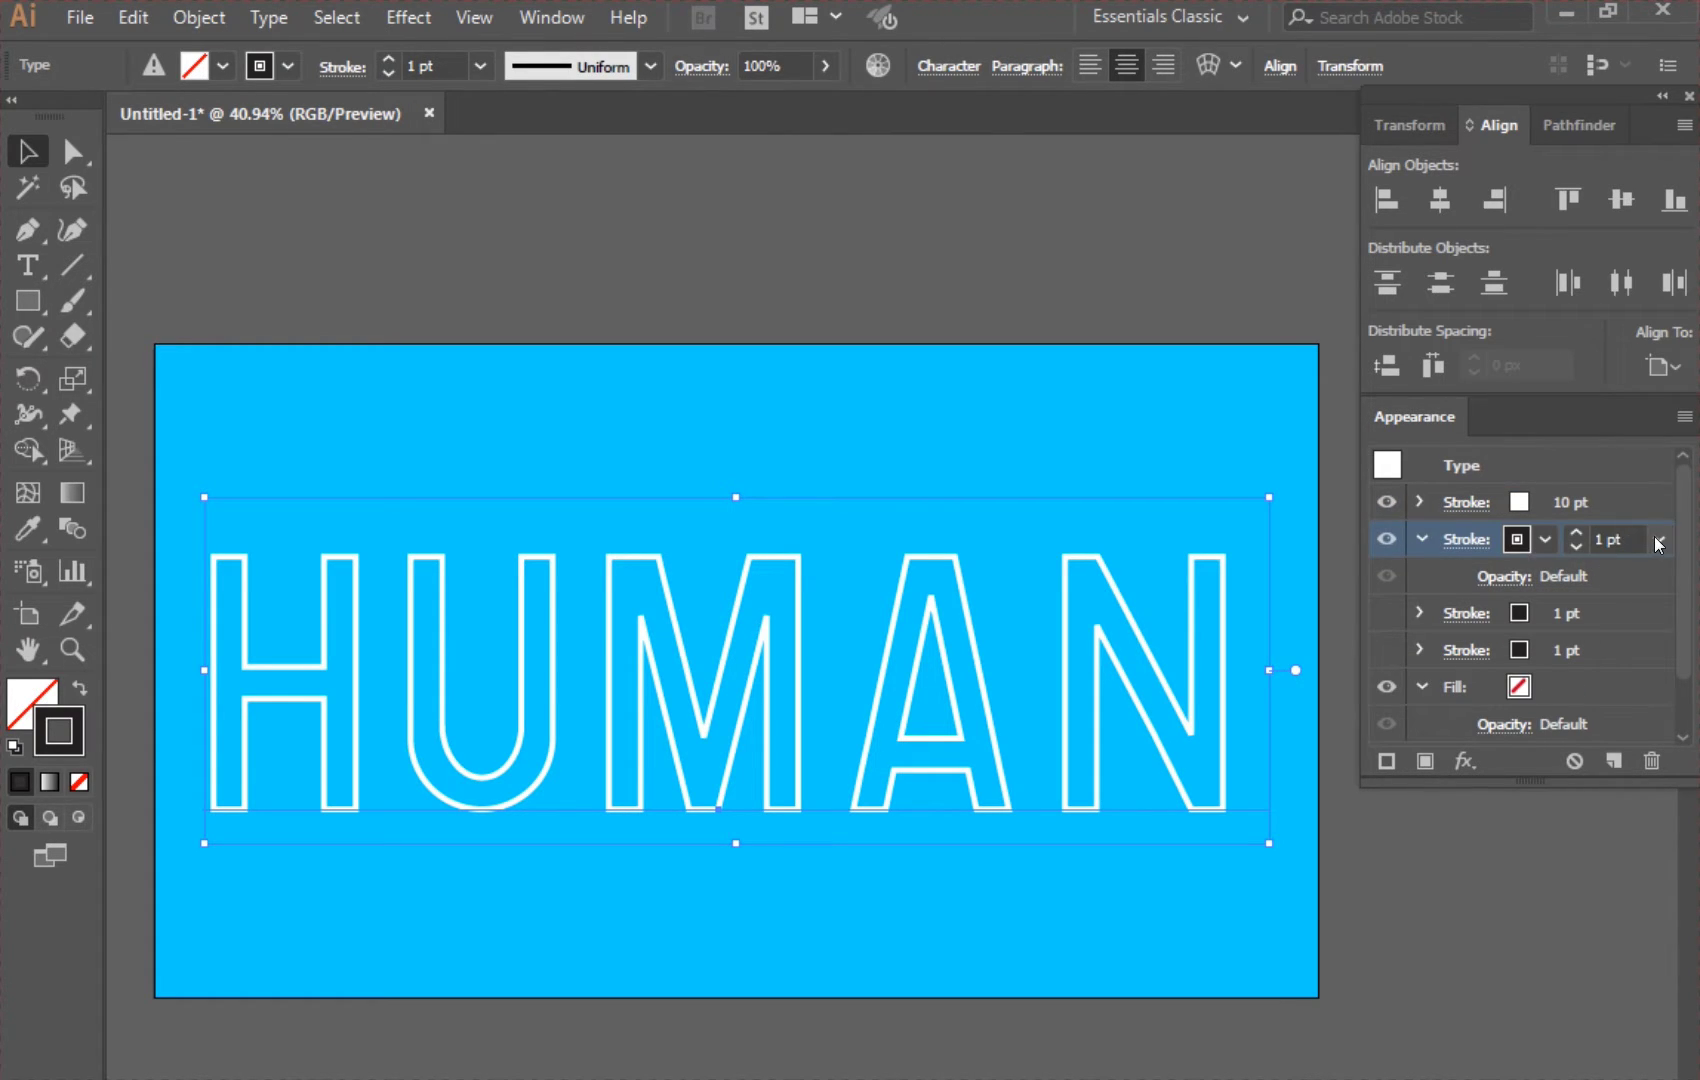
{"action": "left_click", "coordinate": [1620, 539]}
{"action": "type", "text": "10"}
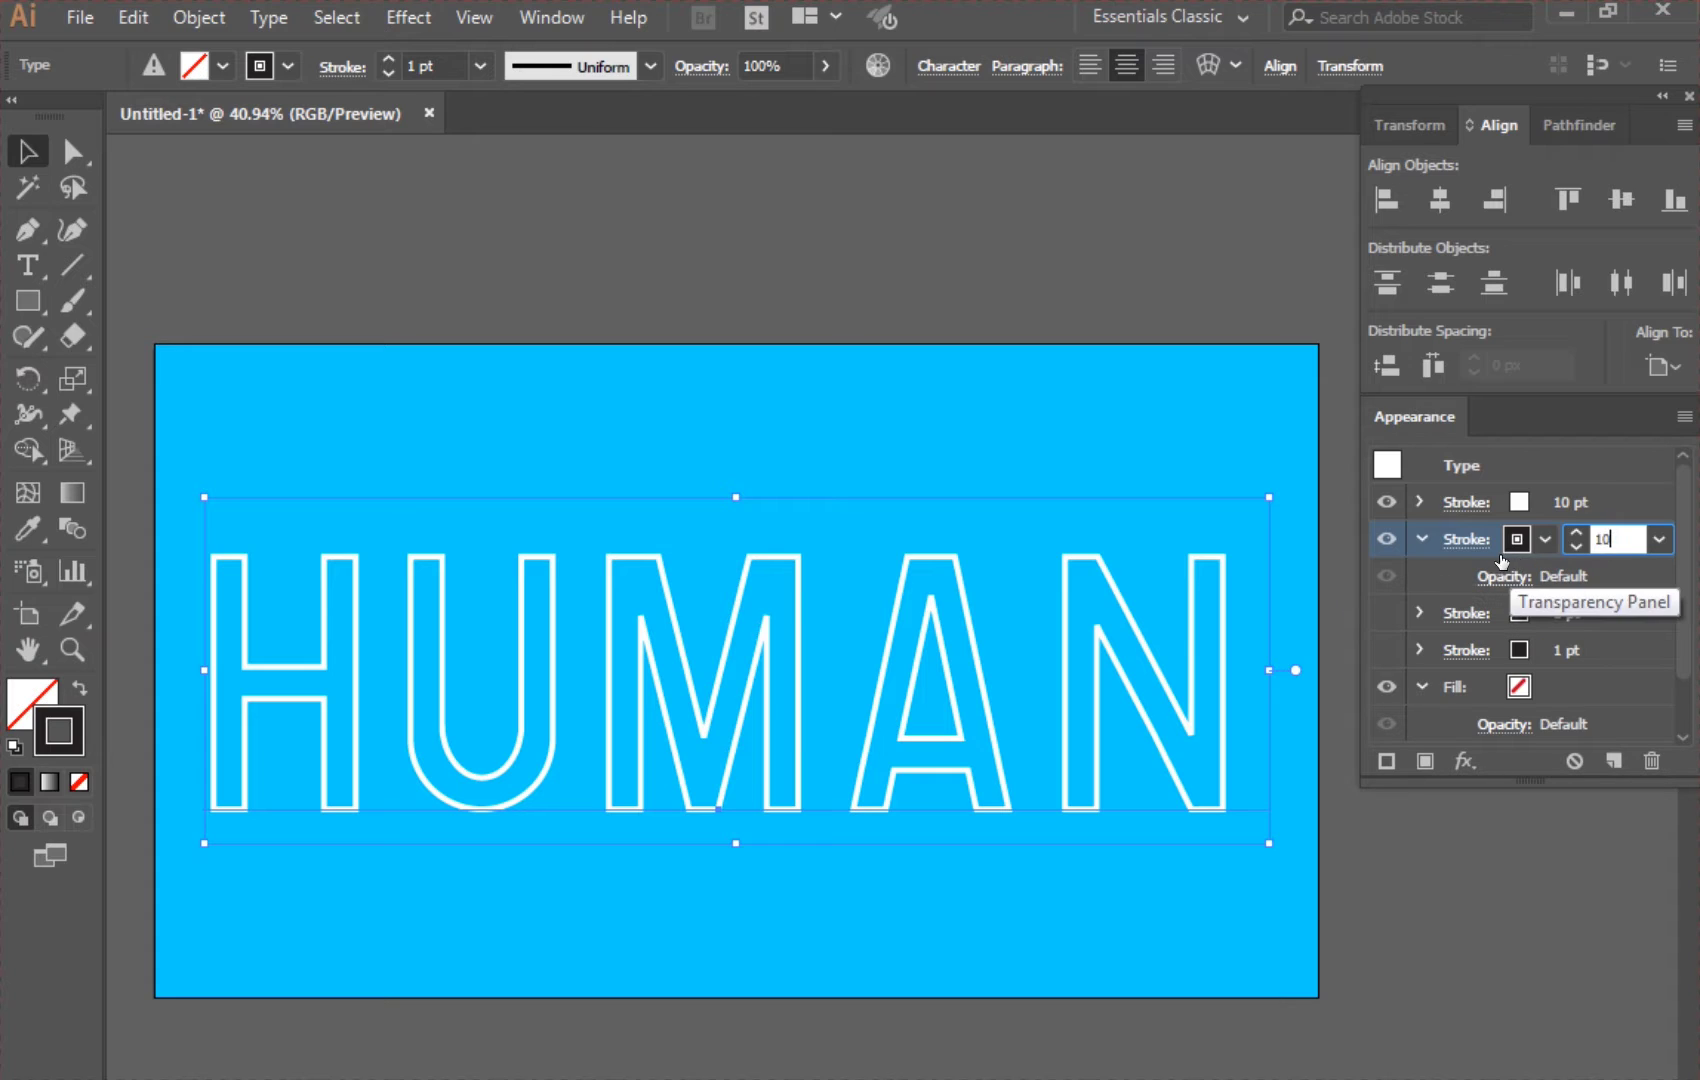
{"action": "left_click", "coordinate": [1533, 539]}
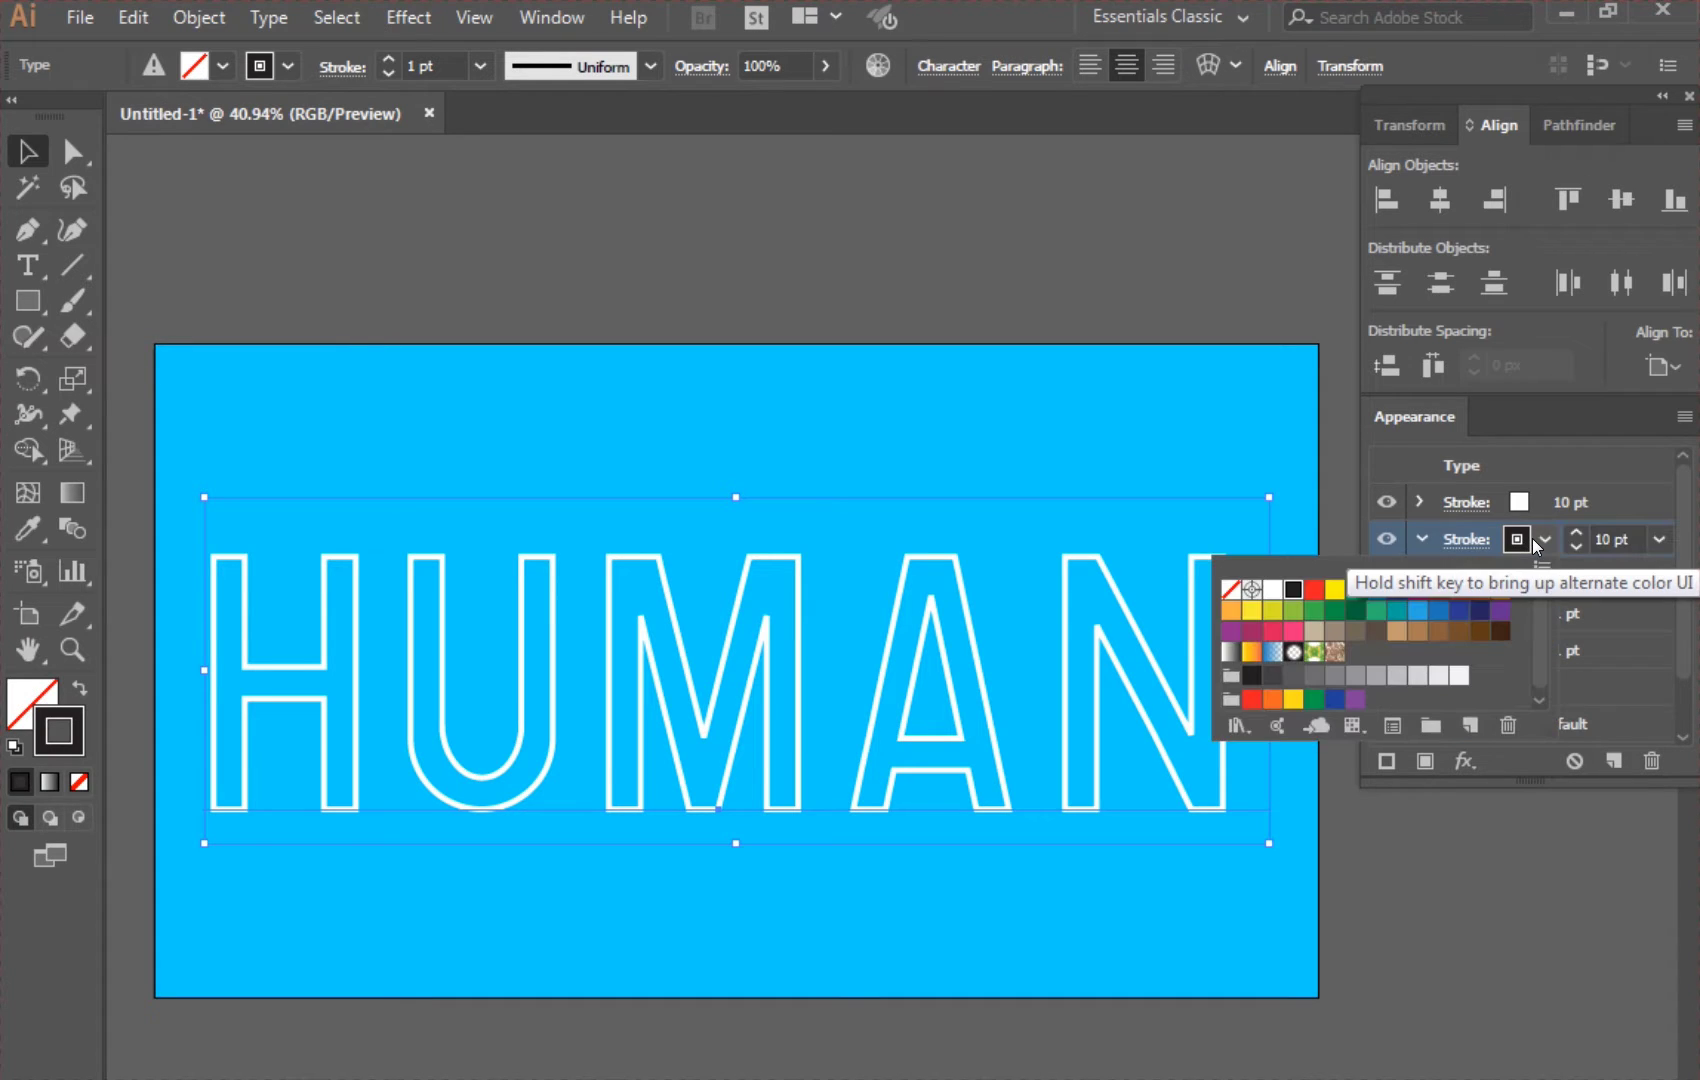
{"action": "left_click", "coordinate": [1392, 678]}
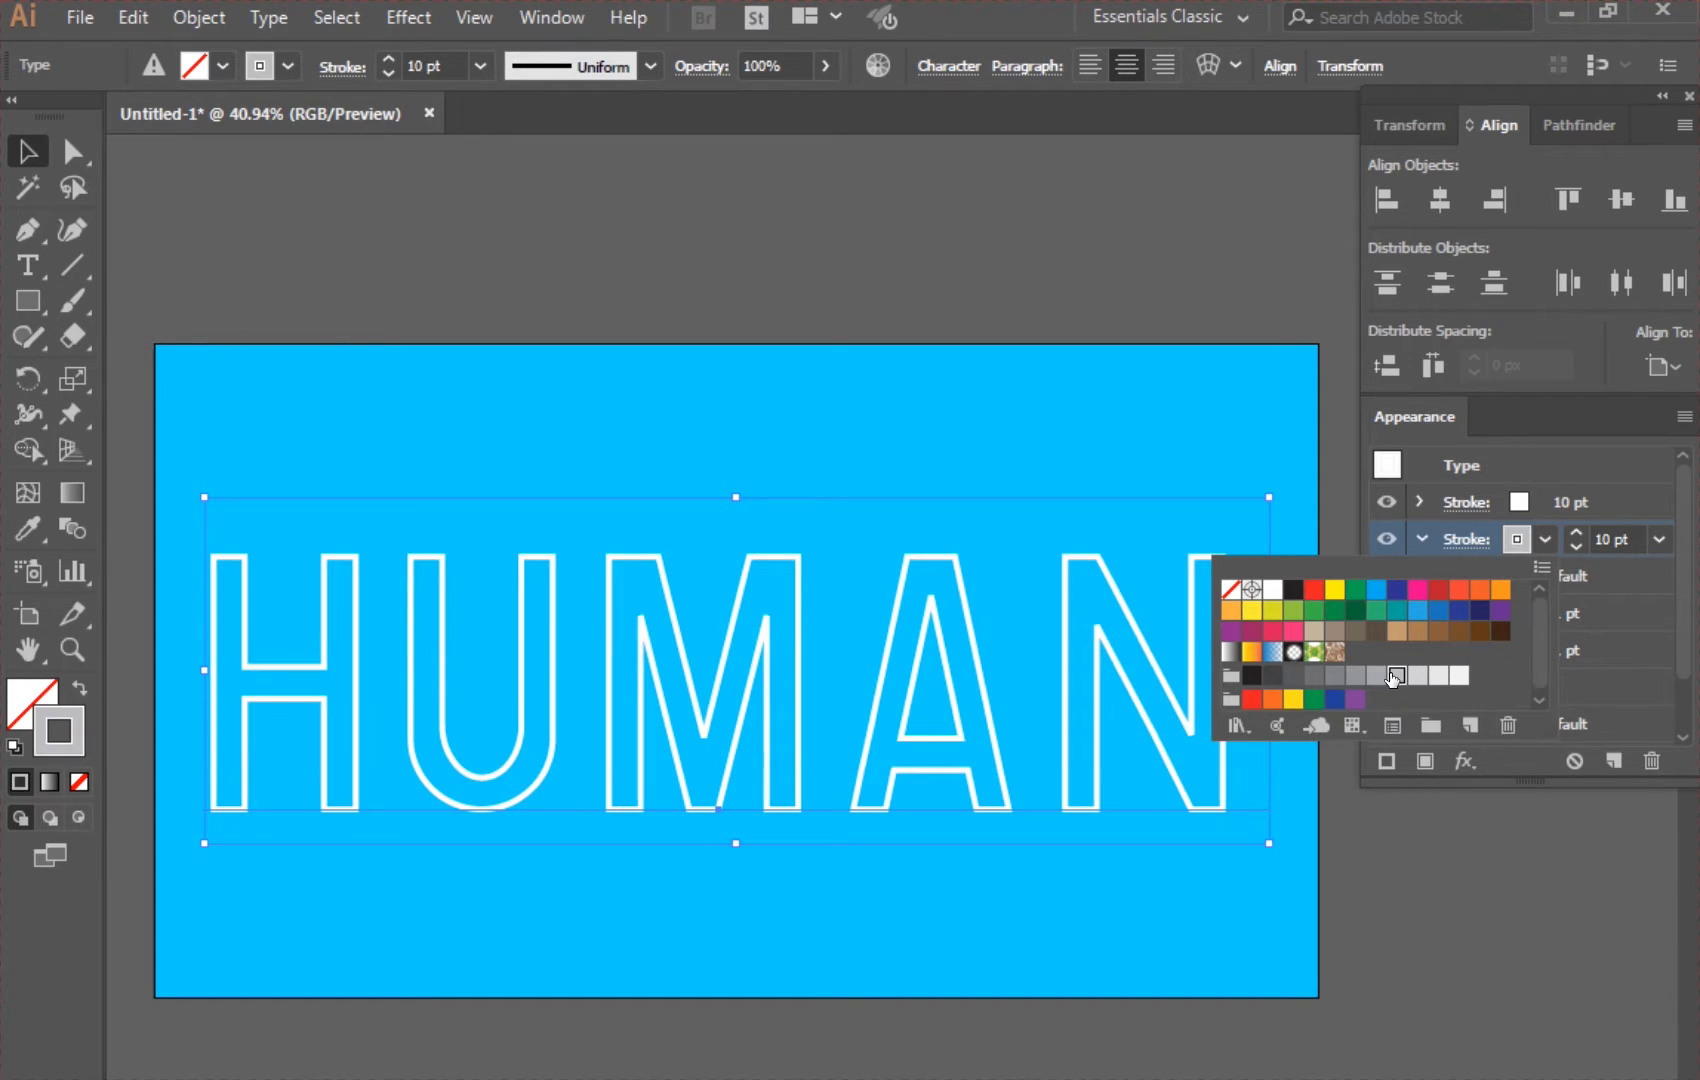
{"action": "left_click", "coordinate": [1570, 428]}
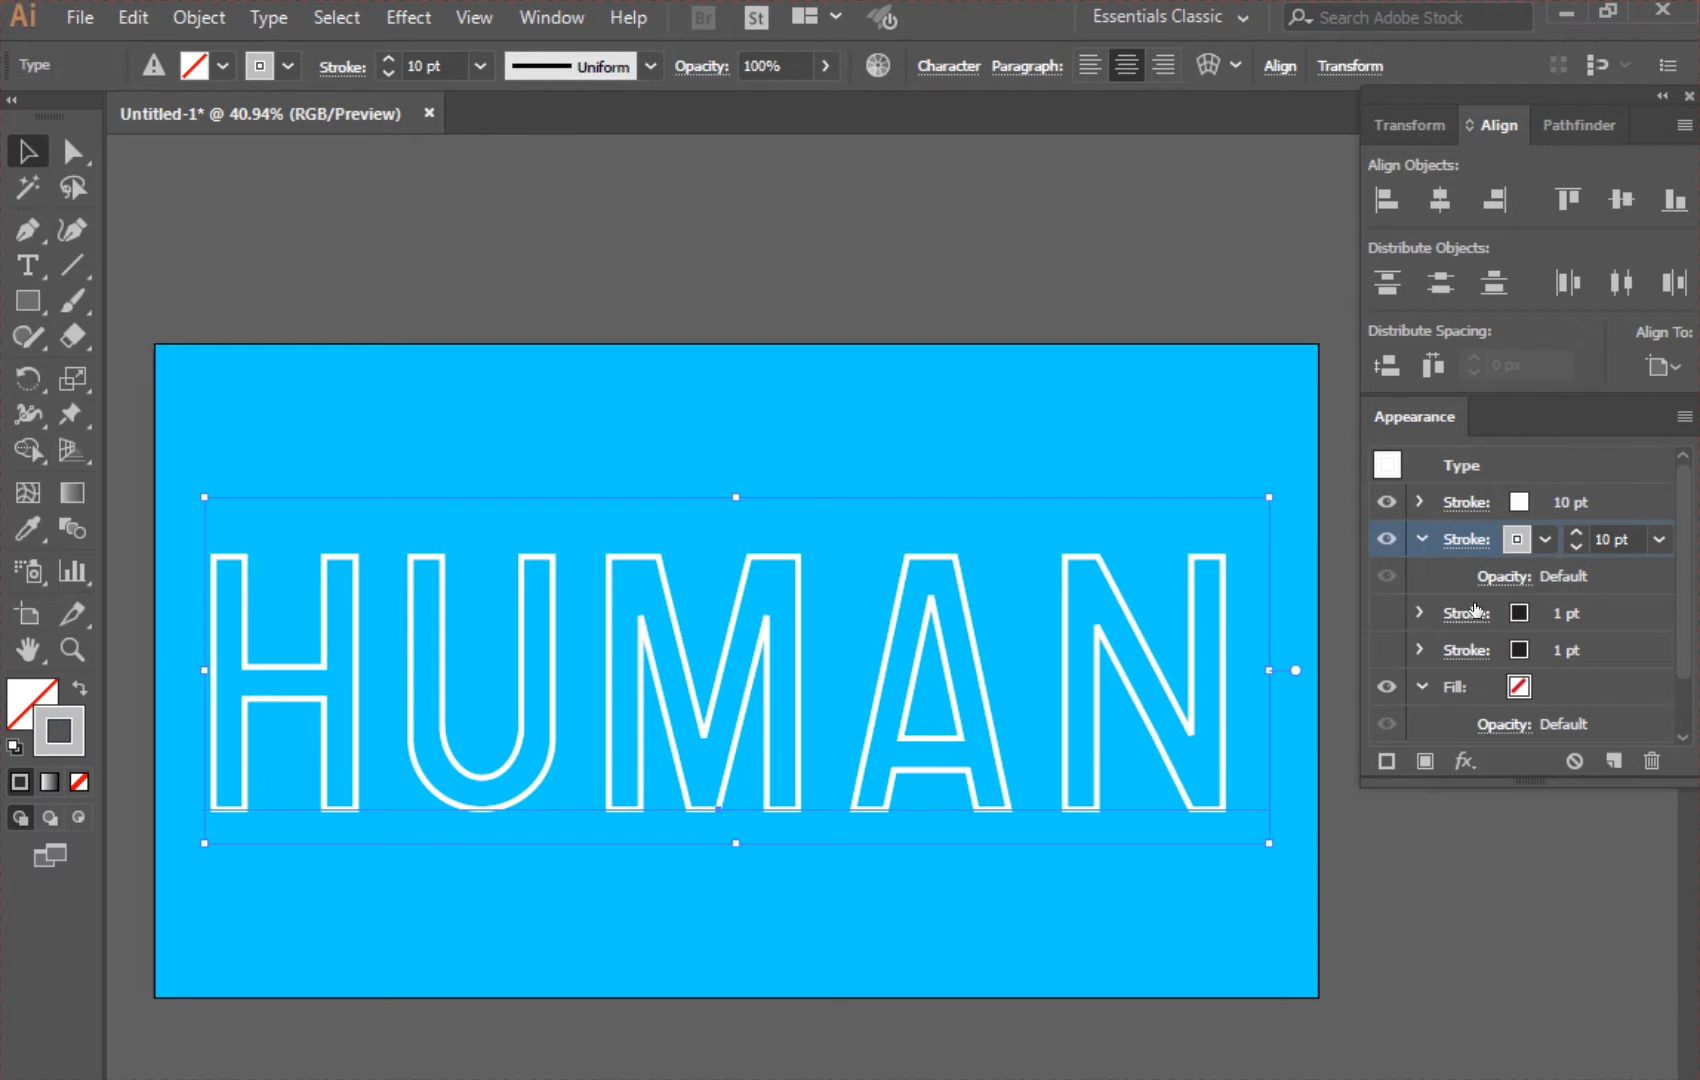
- Start a Transform effect on the gray stroke with 1 px horizontal and vertical moves, pattern transformation, stroke and effect scaling, and preview enabled
{"action": "left_click", "coordinate": [1465, 758]}
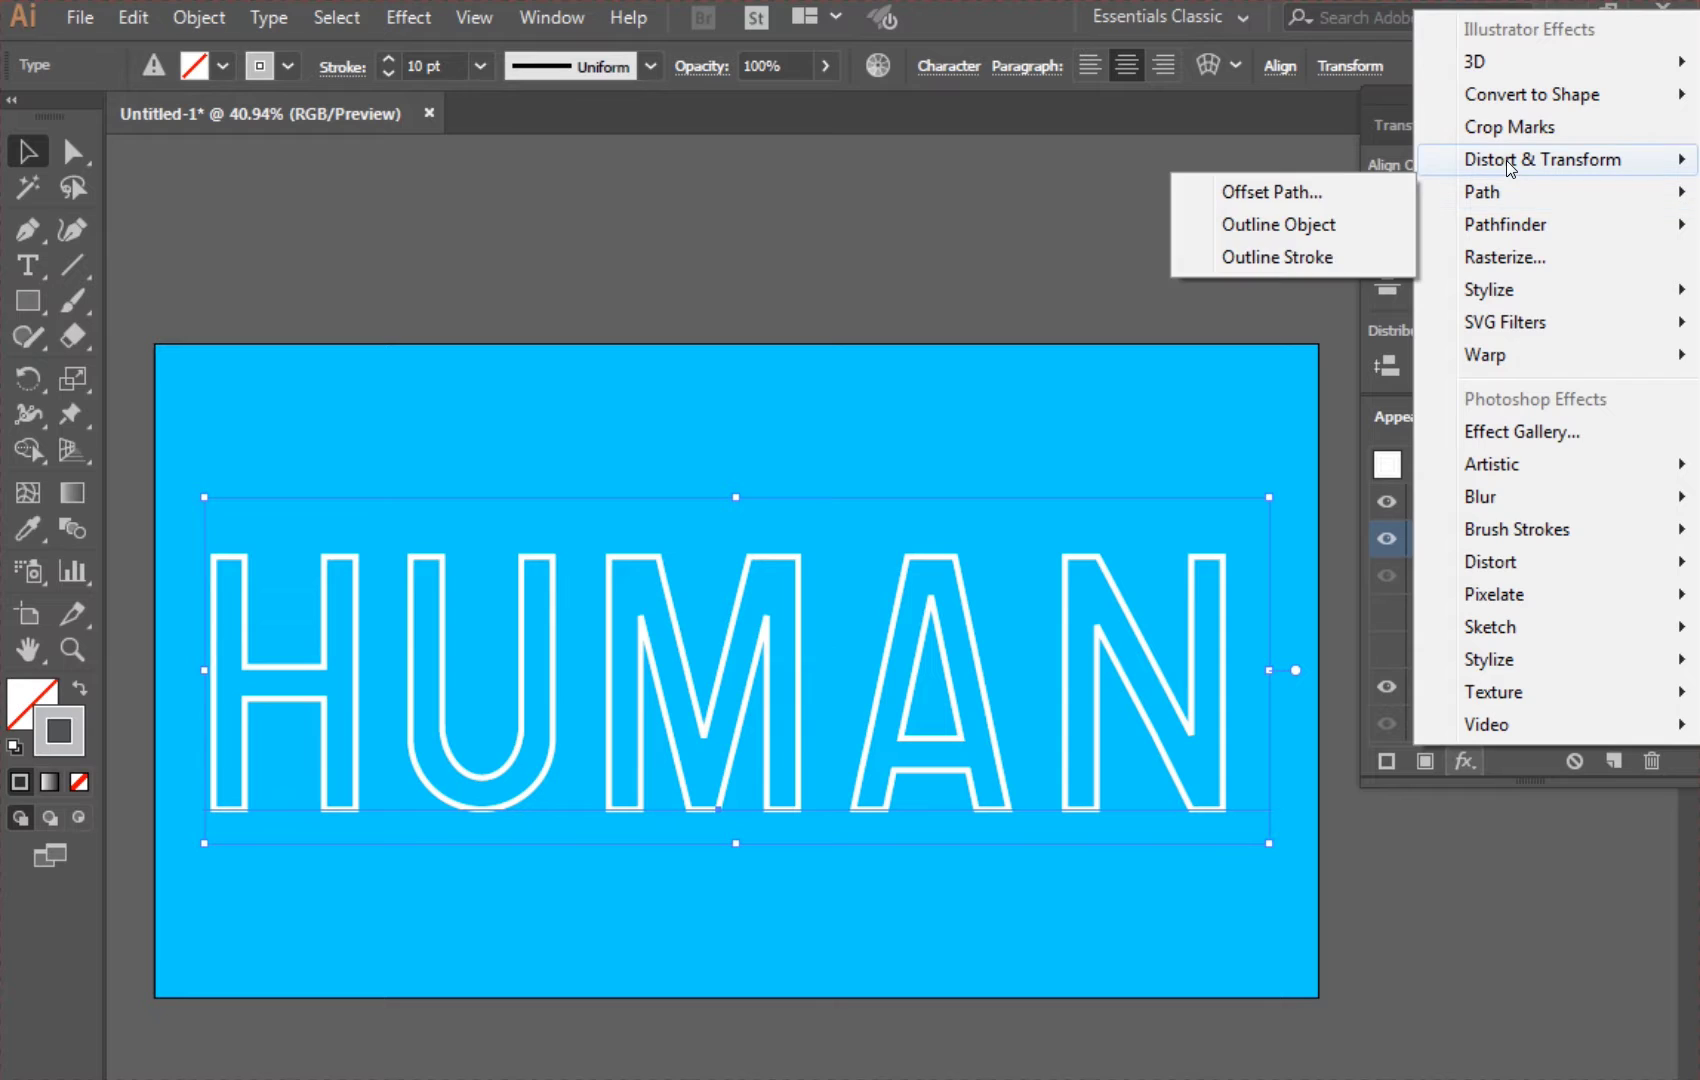
{"action": "mouse_move", "coordinate": [1506, 159]}
{"action": "left_click", "coordinate": [1340, 257]}
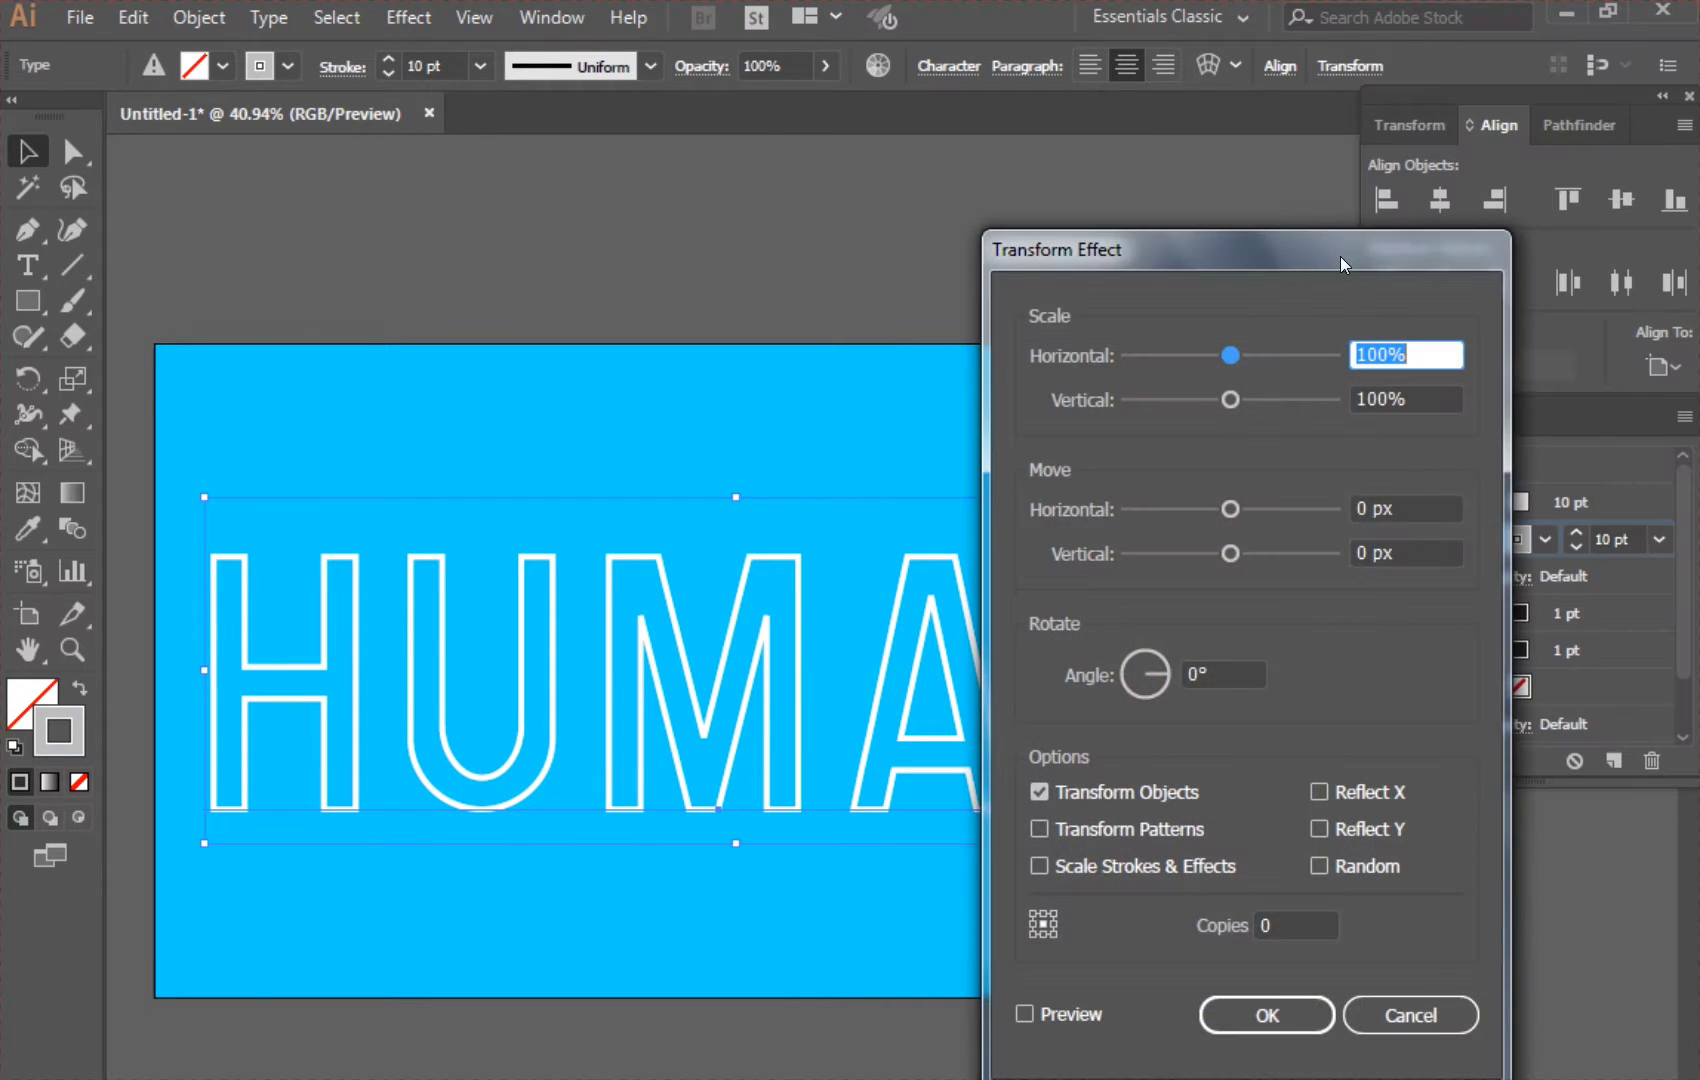
{"action": "left_click", "coordinate": [1400, 508]}
{"action": "type", "text": "1"}
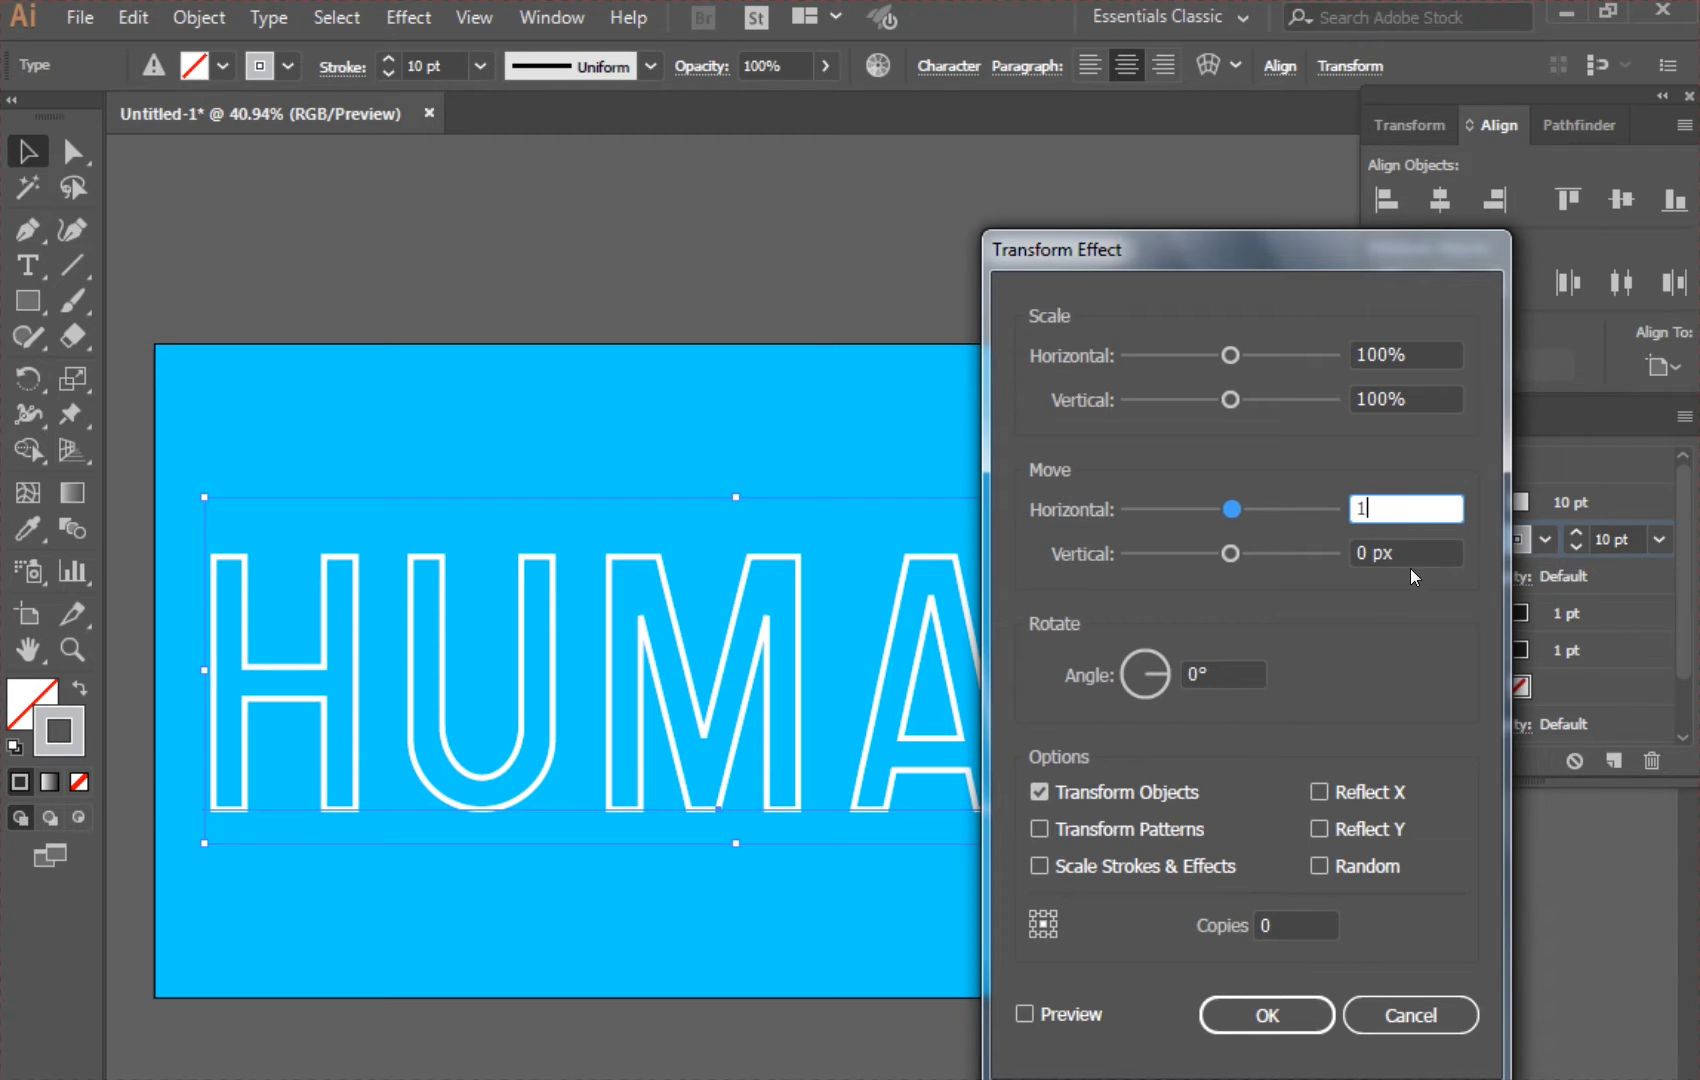
{"action": "key", "text": "Tab"}
{"action": "type", "text": "1"}
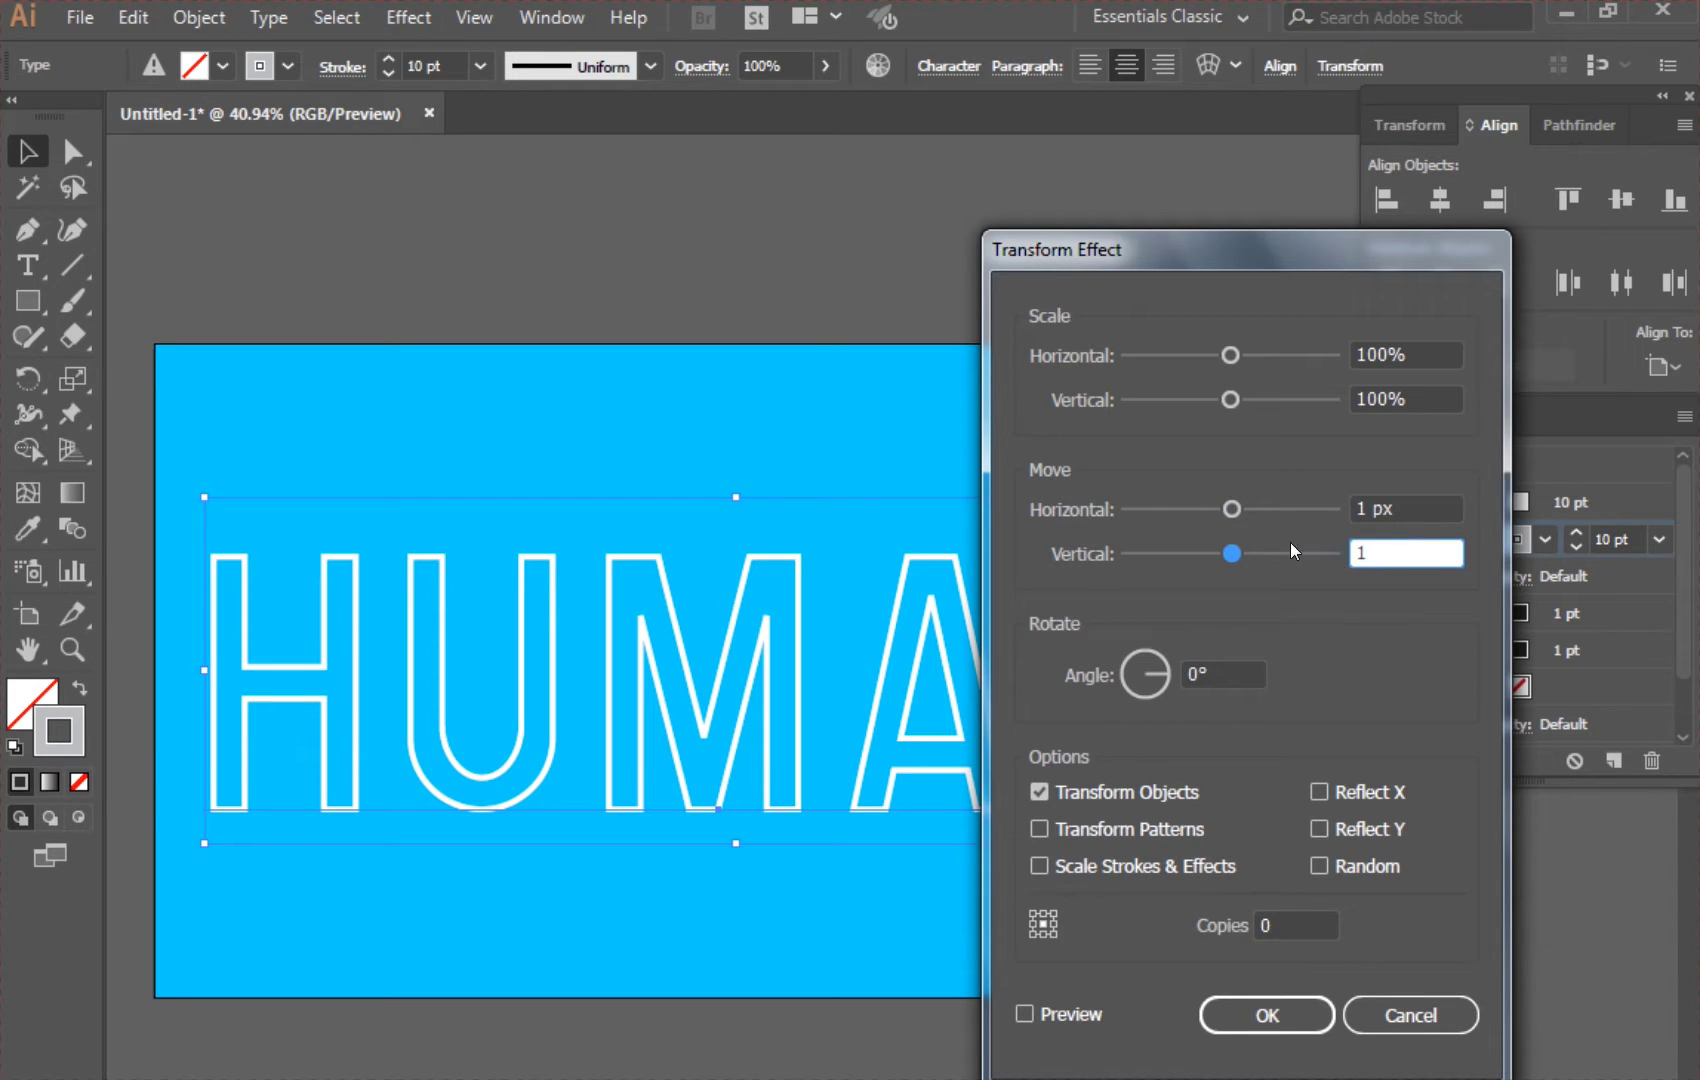
{"action": "left_click", "coordinate": [1038, 830]}
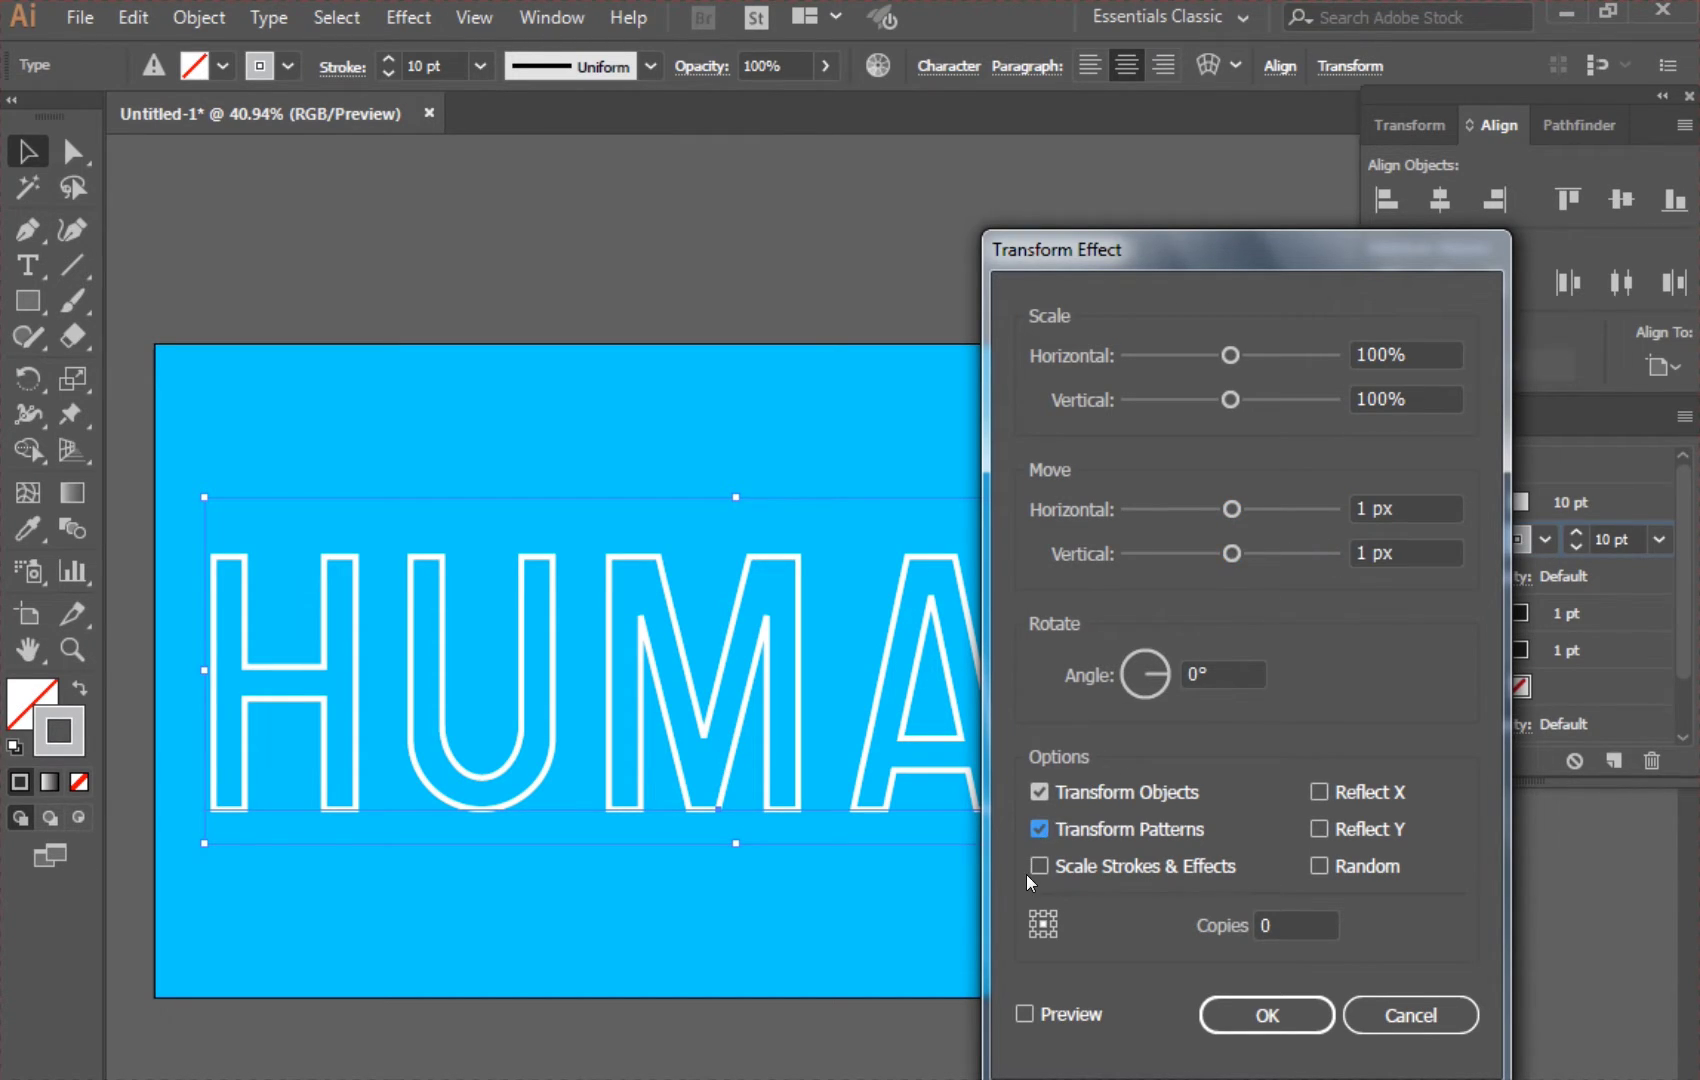
{"action": "left_click", "coordinate": [1025, 1014]}
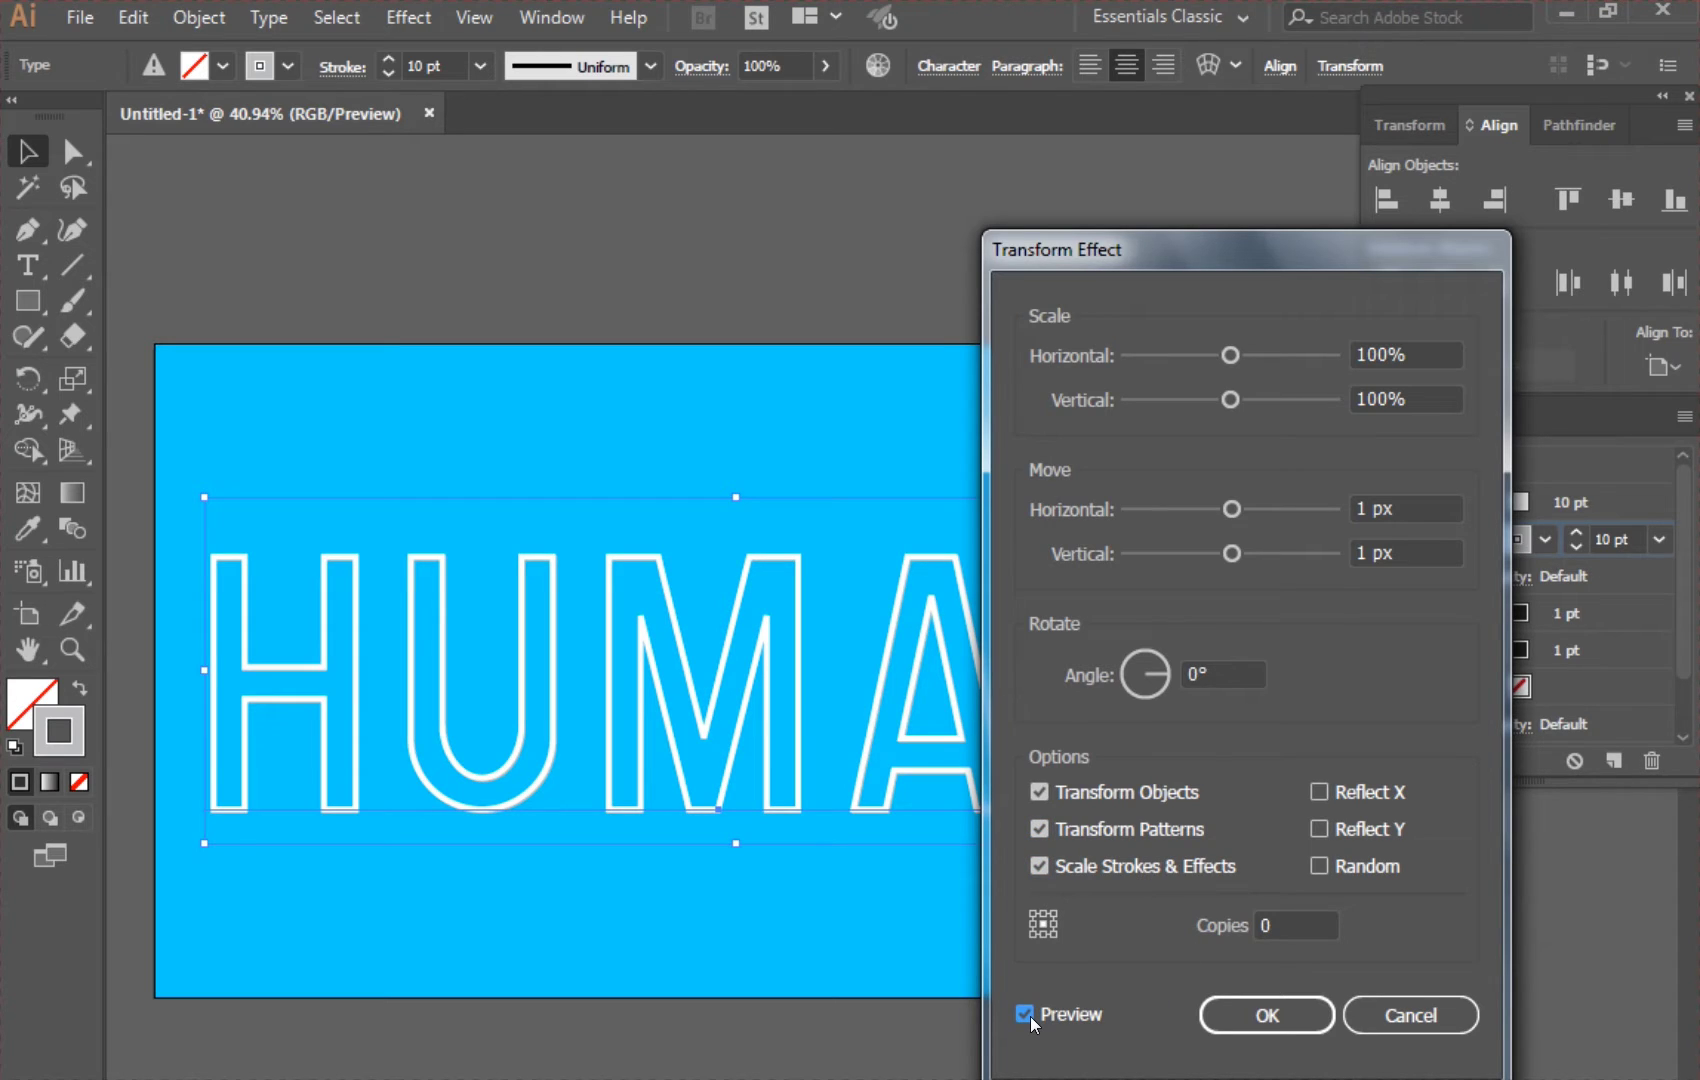
- Set the Transform effect to 30 copies, check the preview and apply it to the gray stroke
{"action": "left_click", "coordinate": [1316, 918]}
{"action": "type", "text": "30"}
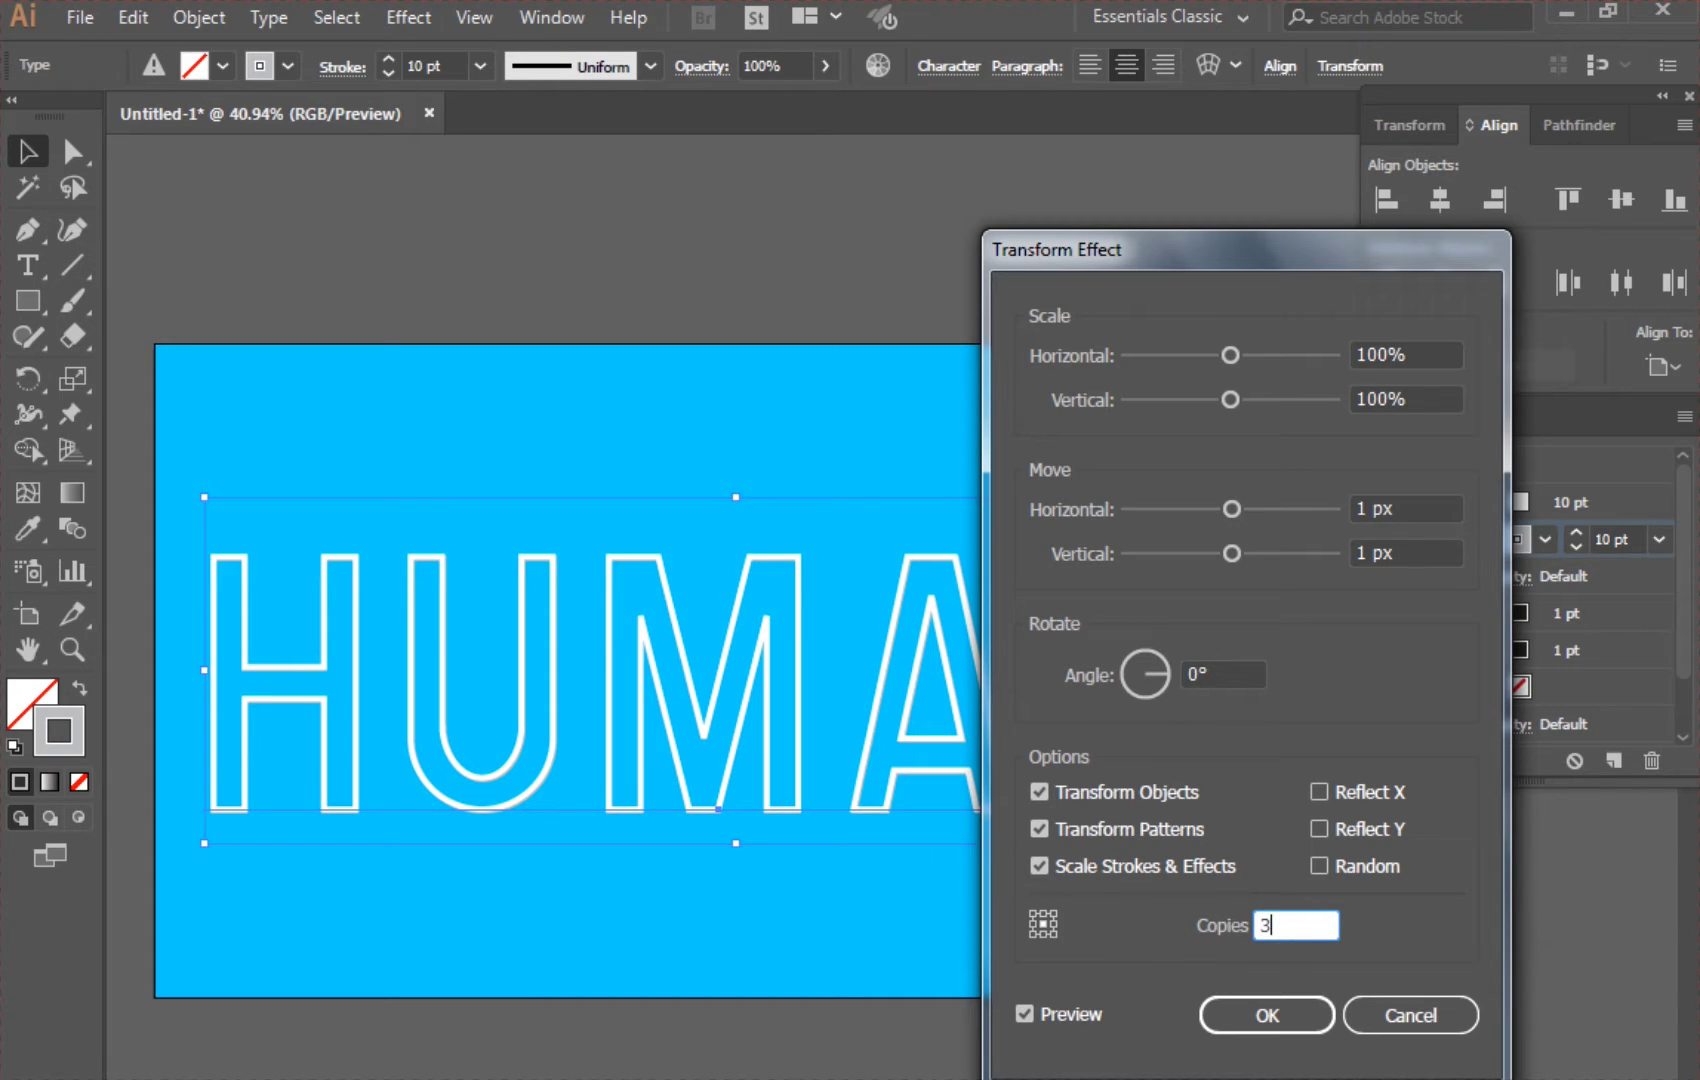
{"action": "left_click", "coordinate": [1088, 1010]}
{"action": "left_click", "coordinate": [1088, 1008]}
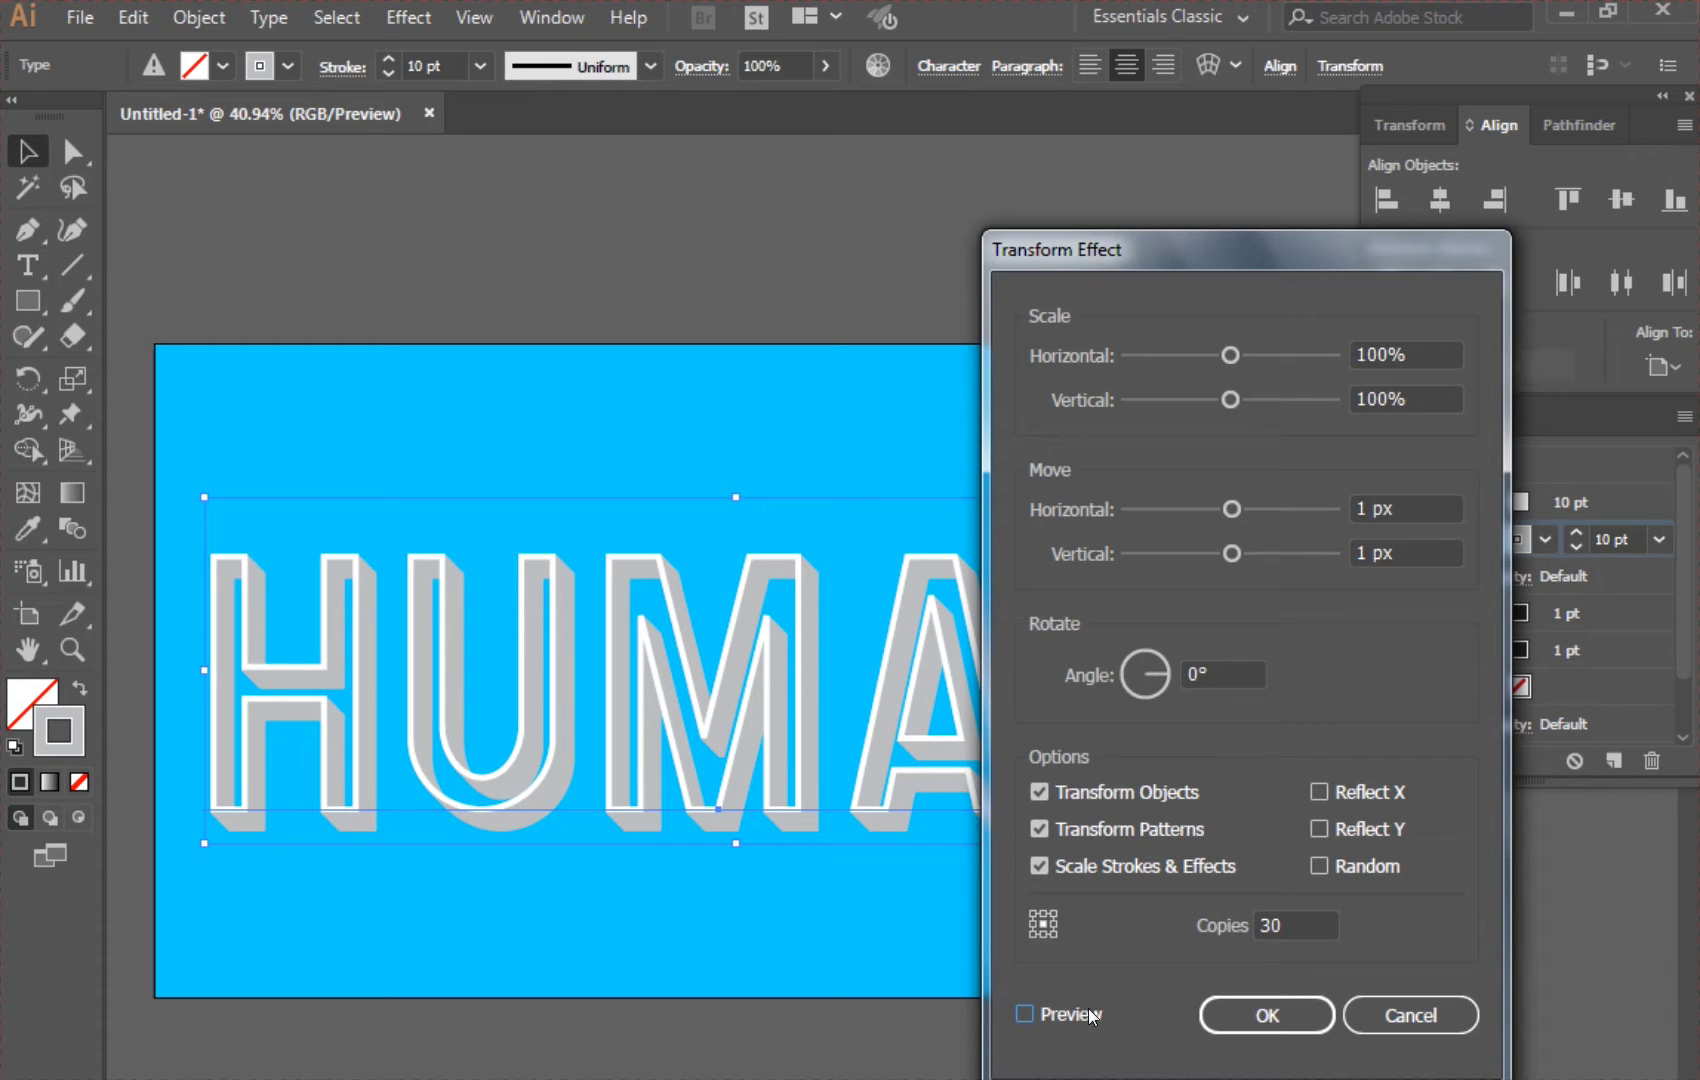
{"action": "left_click", "coordinate": [1240, 1018]}
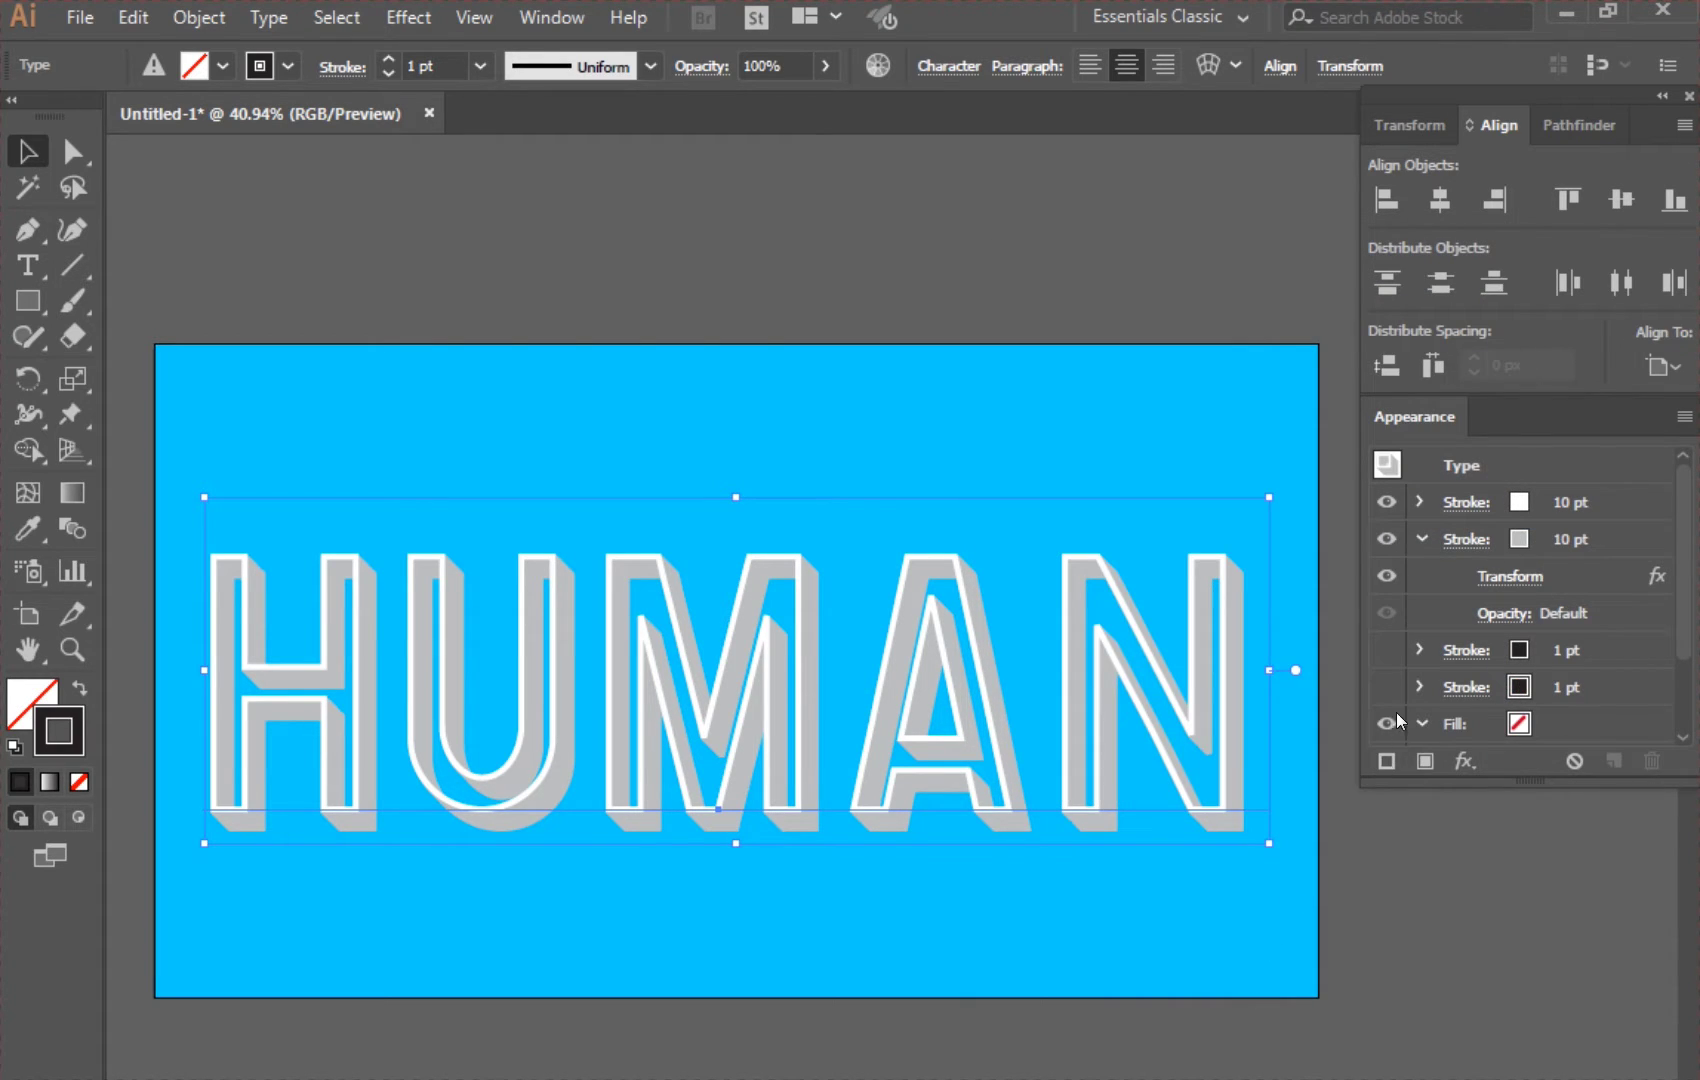
- Show the third stroke, set its weight to 10 pt and colour it white
{"action": "left_click", "coordinate": [1421, 539]}
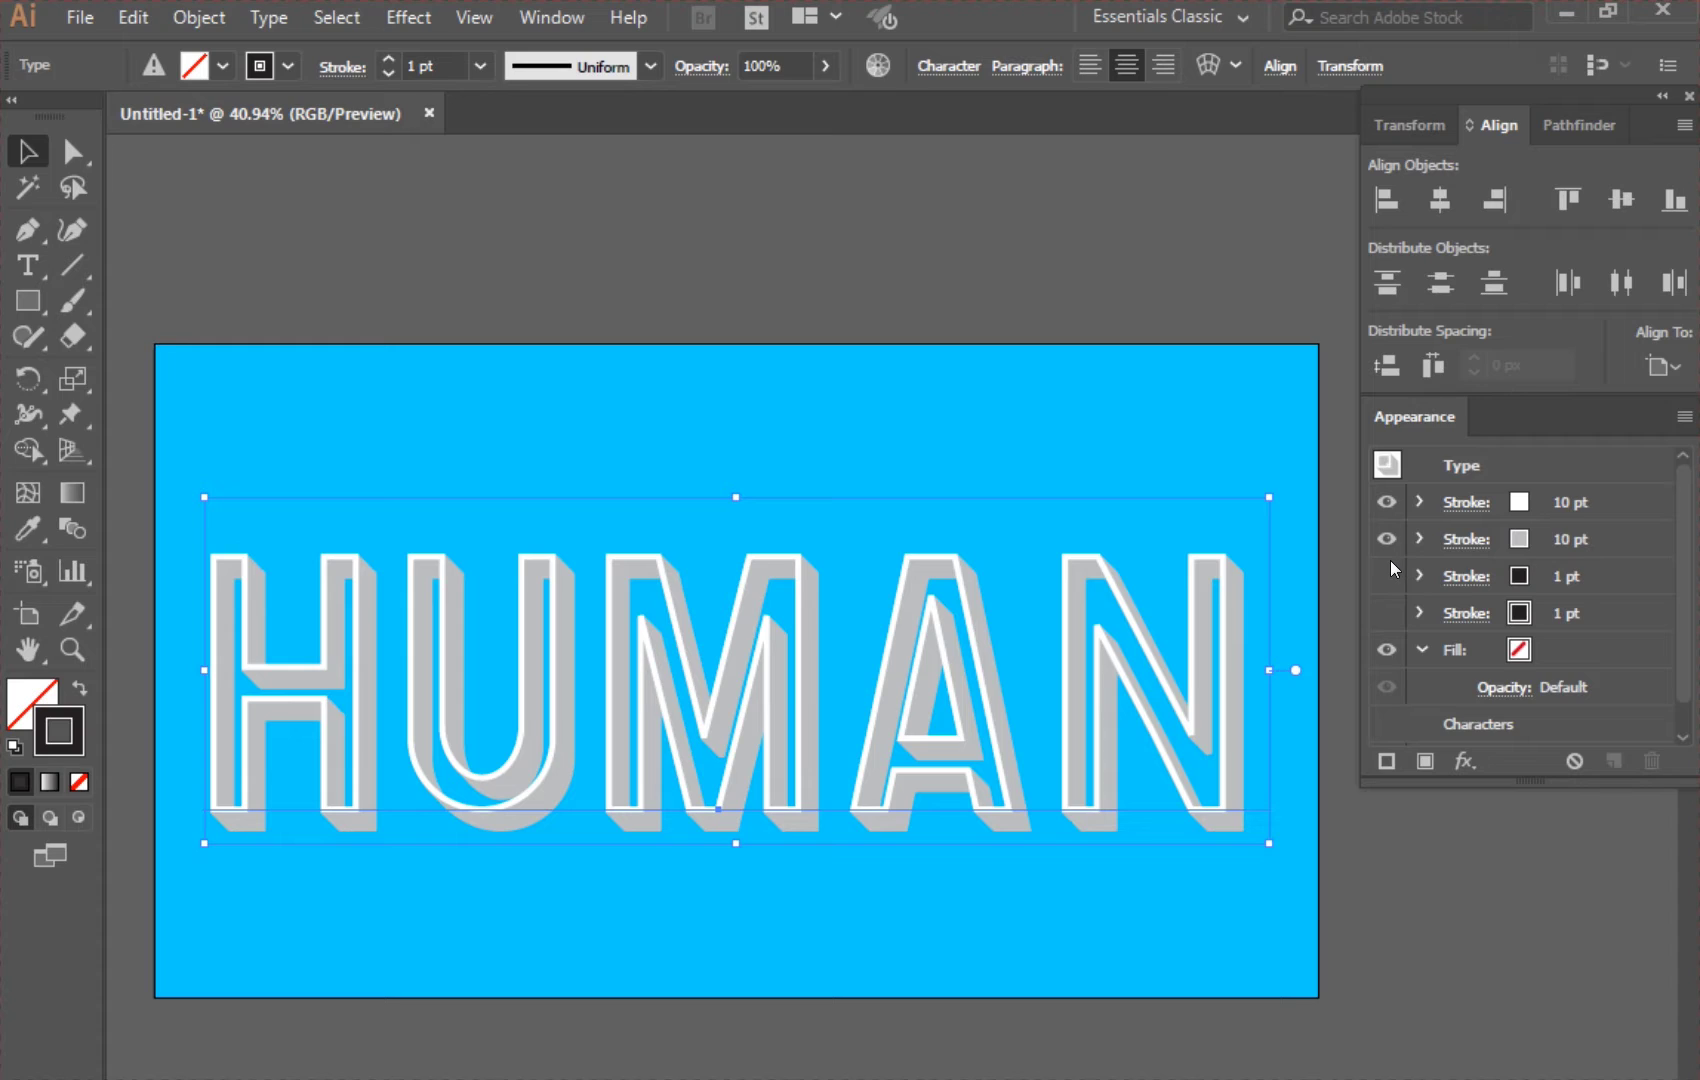
{"action": "left_click", "coordinate": [1389, 570]}
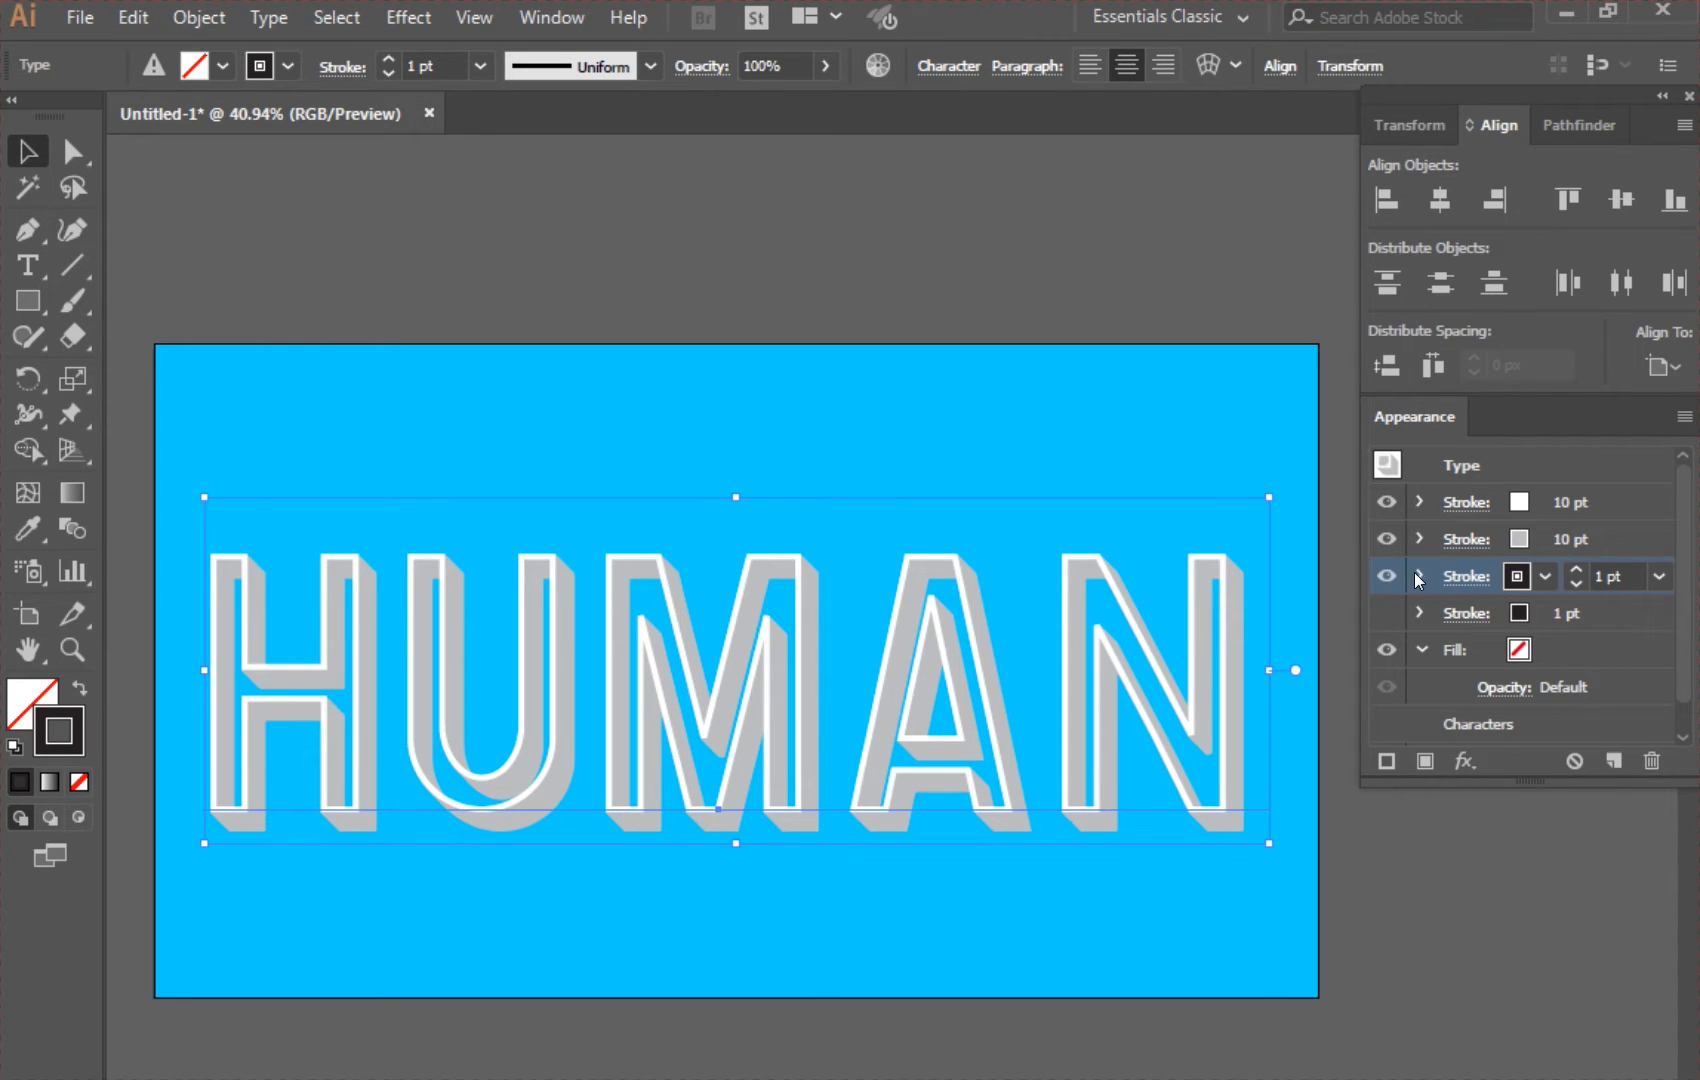
{"action": "left_click_drag", "start_coordinate": [1624, 576], "coordinate": [1475, 598]}
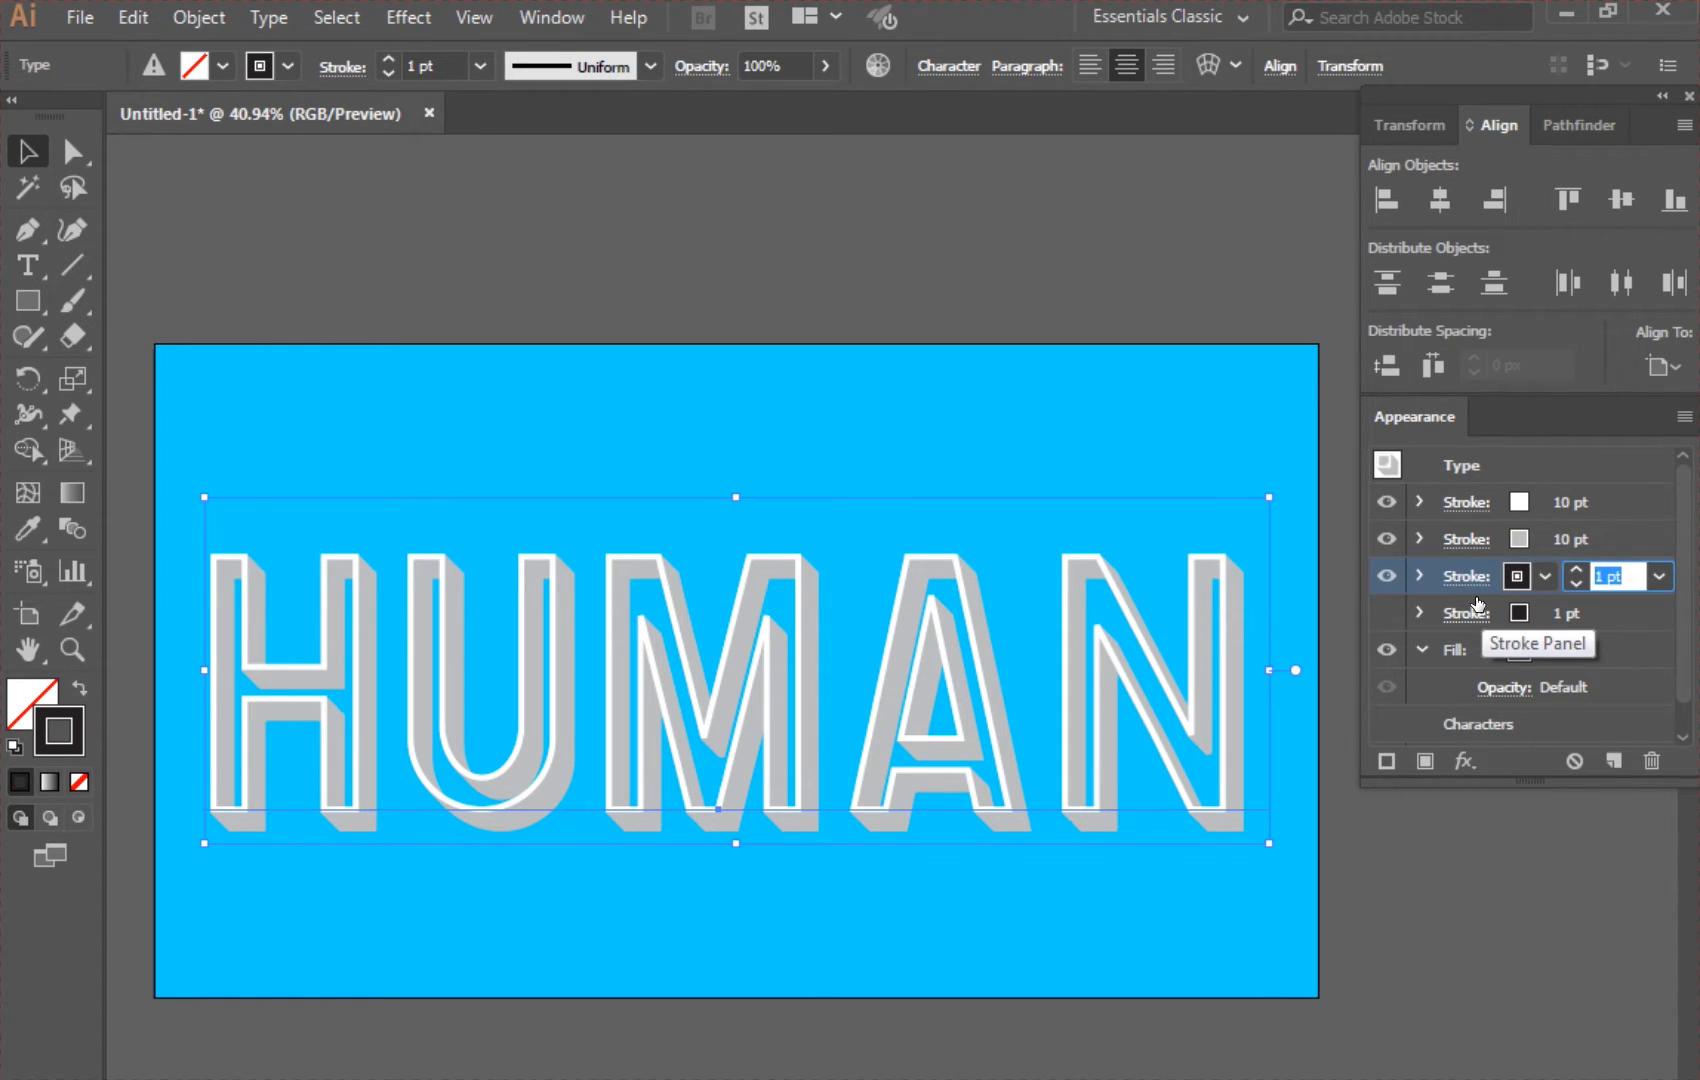
{"action": "type", "text": "10"}
{"action": "key", "text": "Return"}
{"action": "left_click", "coordinate": [1540, 577]}
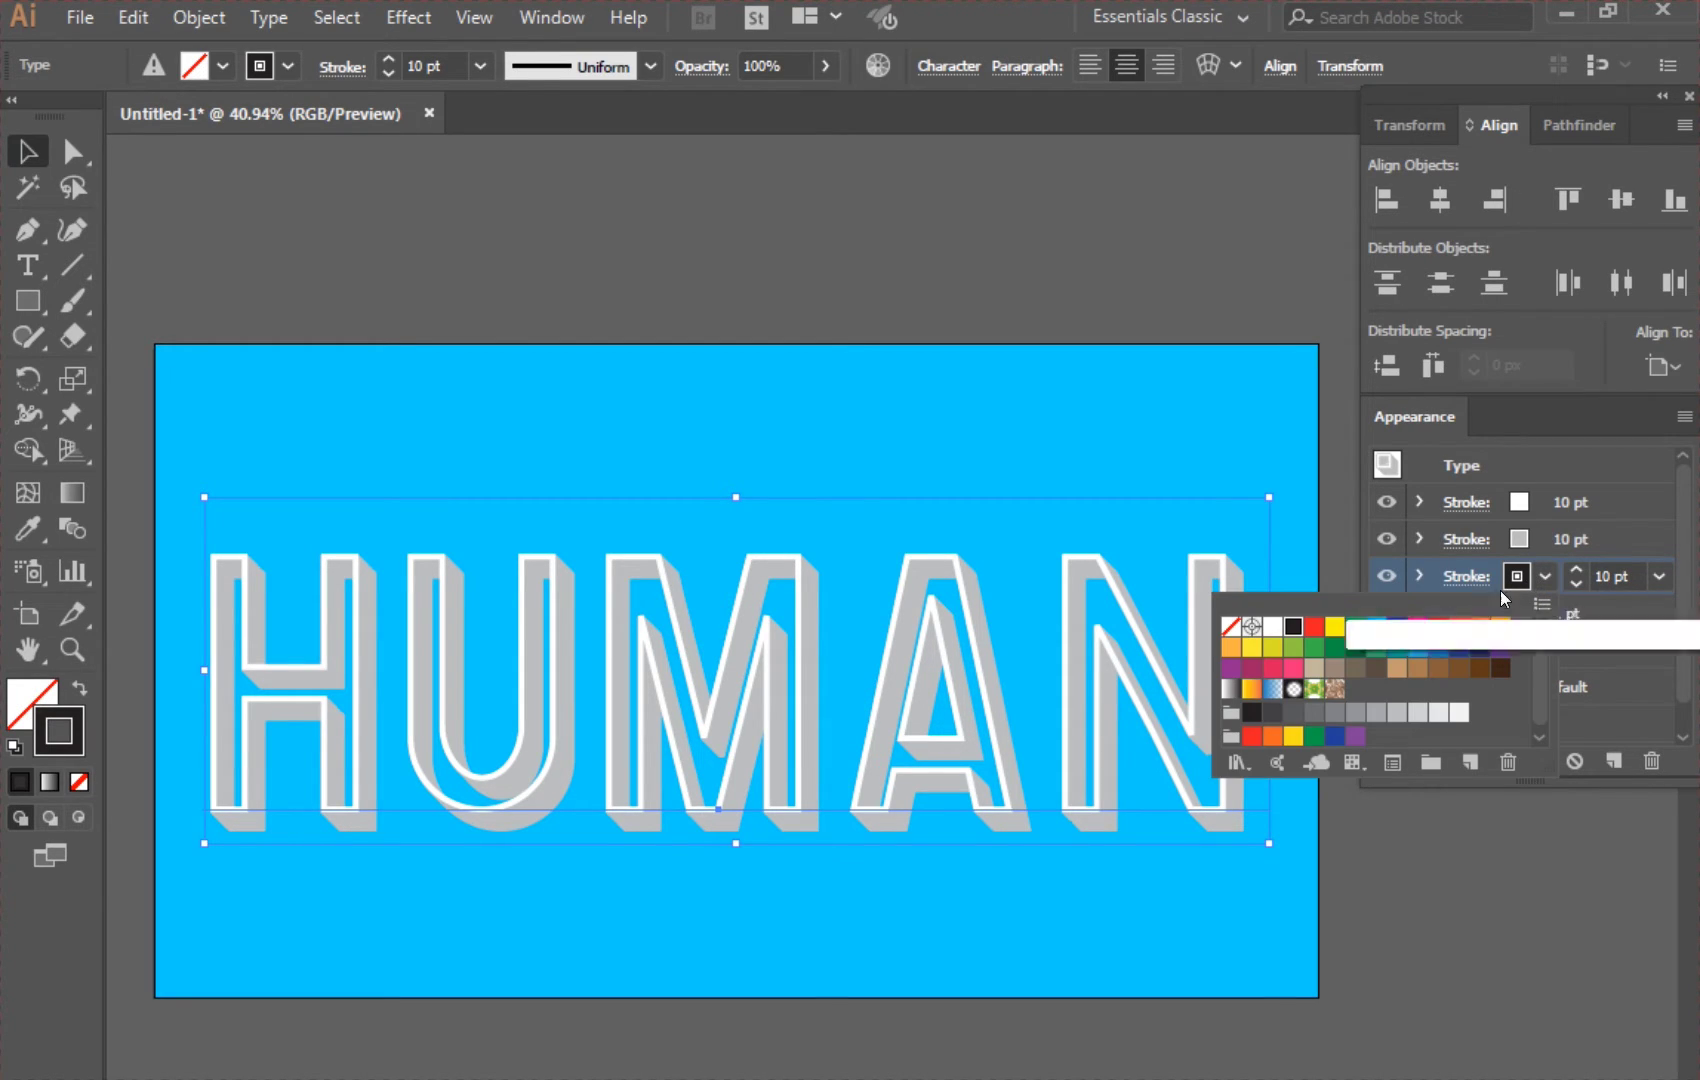
{"action": "left_click", "coordinate": [1272, 626]}
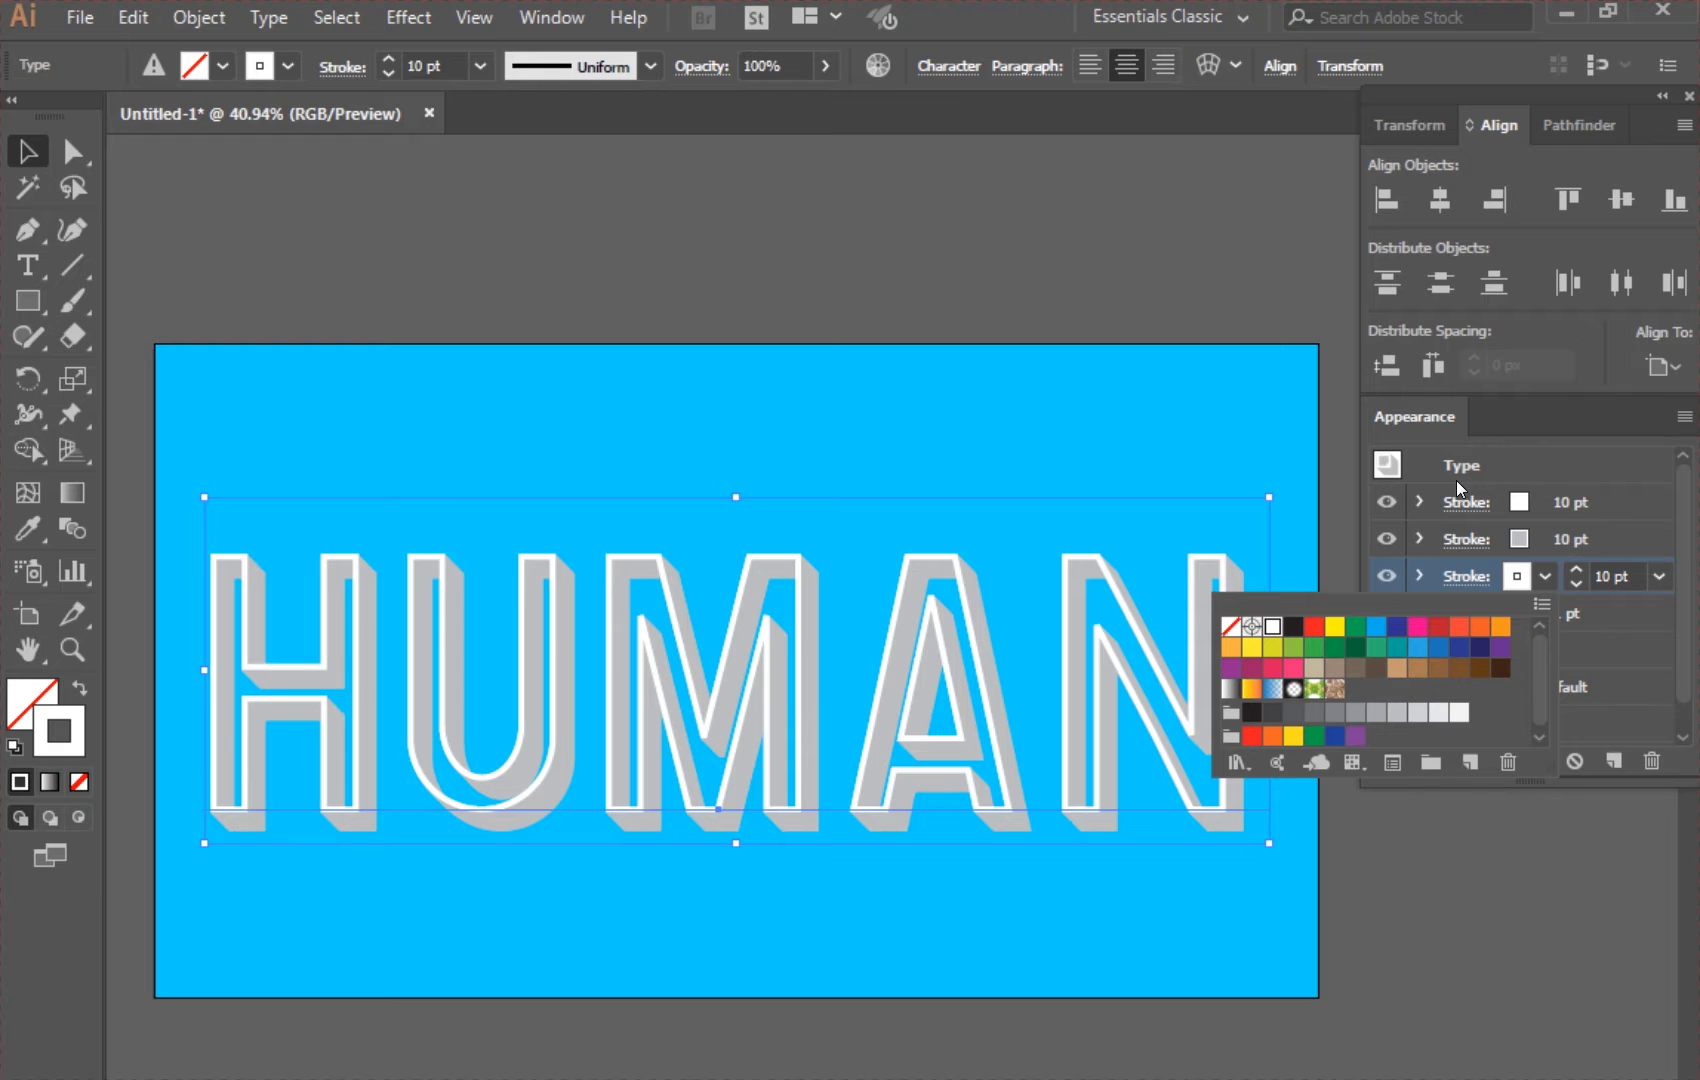
{"action": "left_click", "coordinate": [1545, 577]}
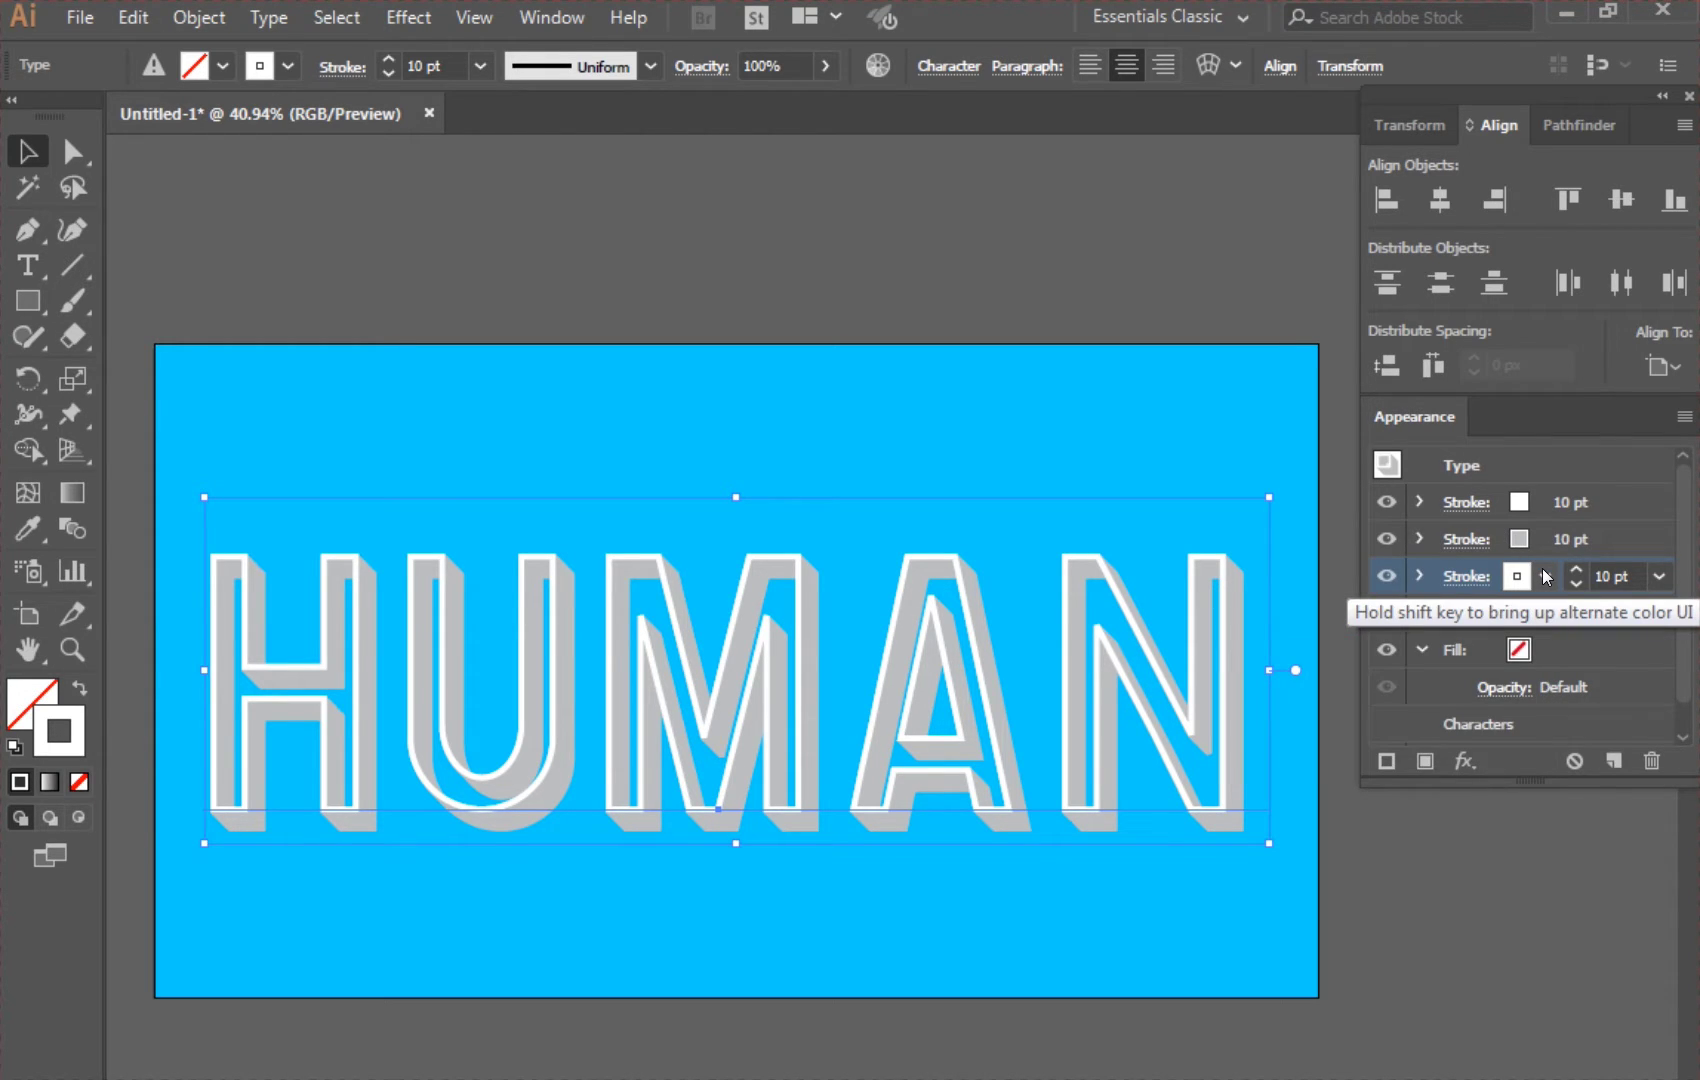
- Start a Transform effect on the third stroke with 1 px horizontal and vertical moves and preview enabled
{"action": "left_click", "coordinate": [1455, 761]}
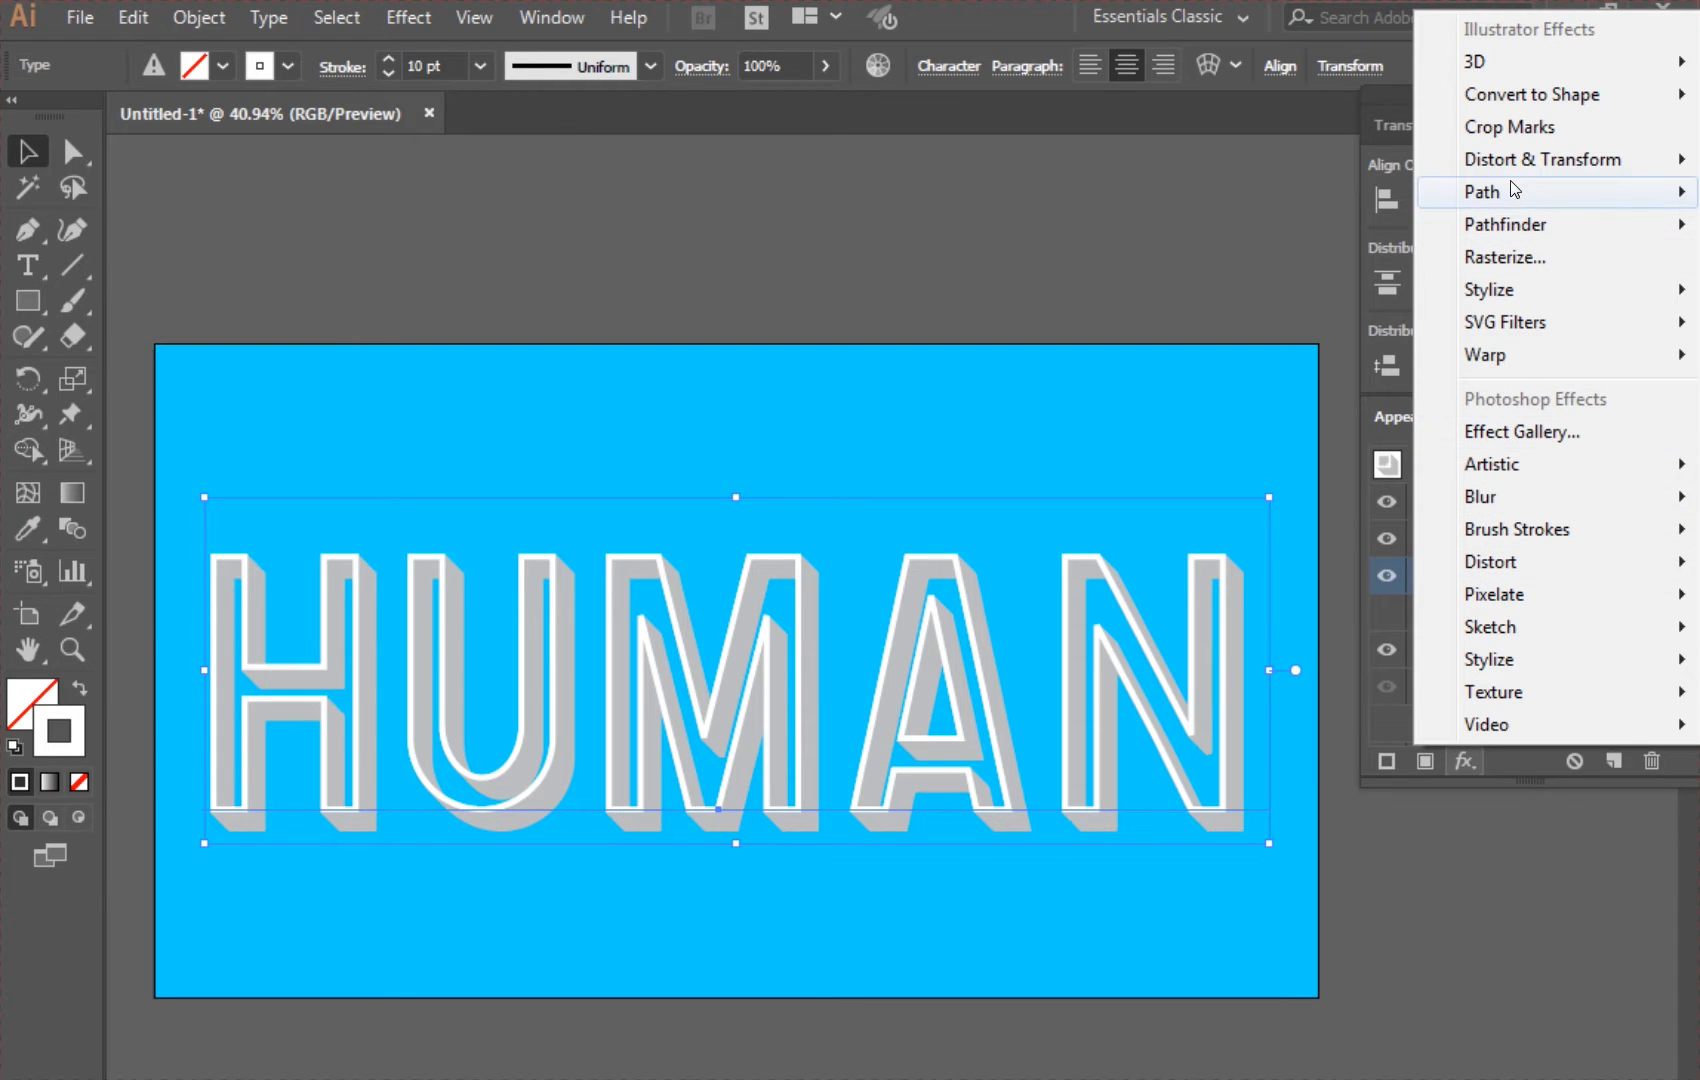
{"action": "mouse_move", "coordinate": [1514, 160]}
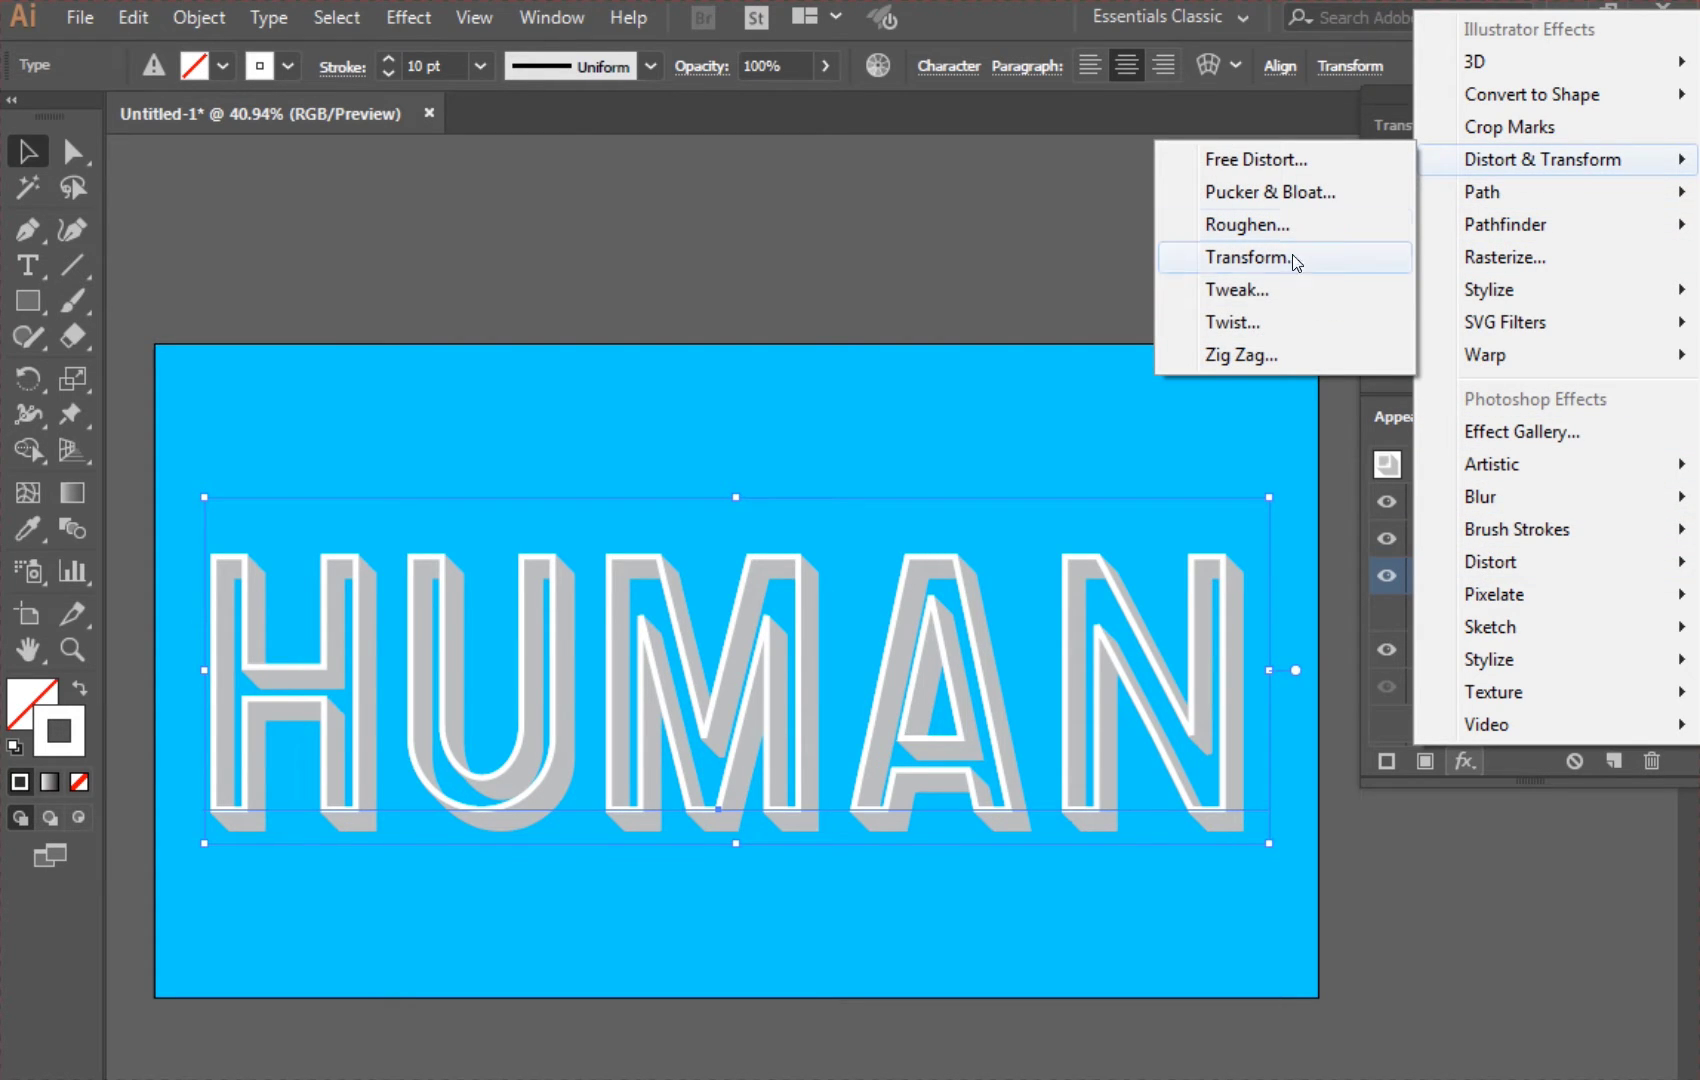
{"action": "left_click", "coordinate": [1296, 260]}
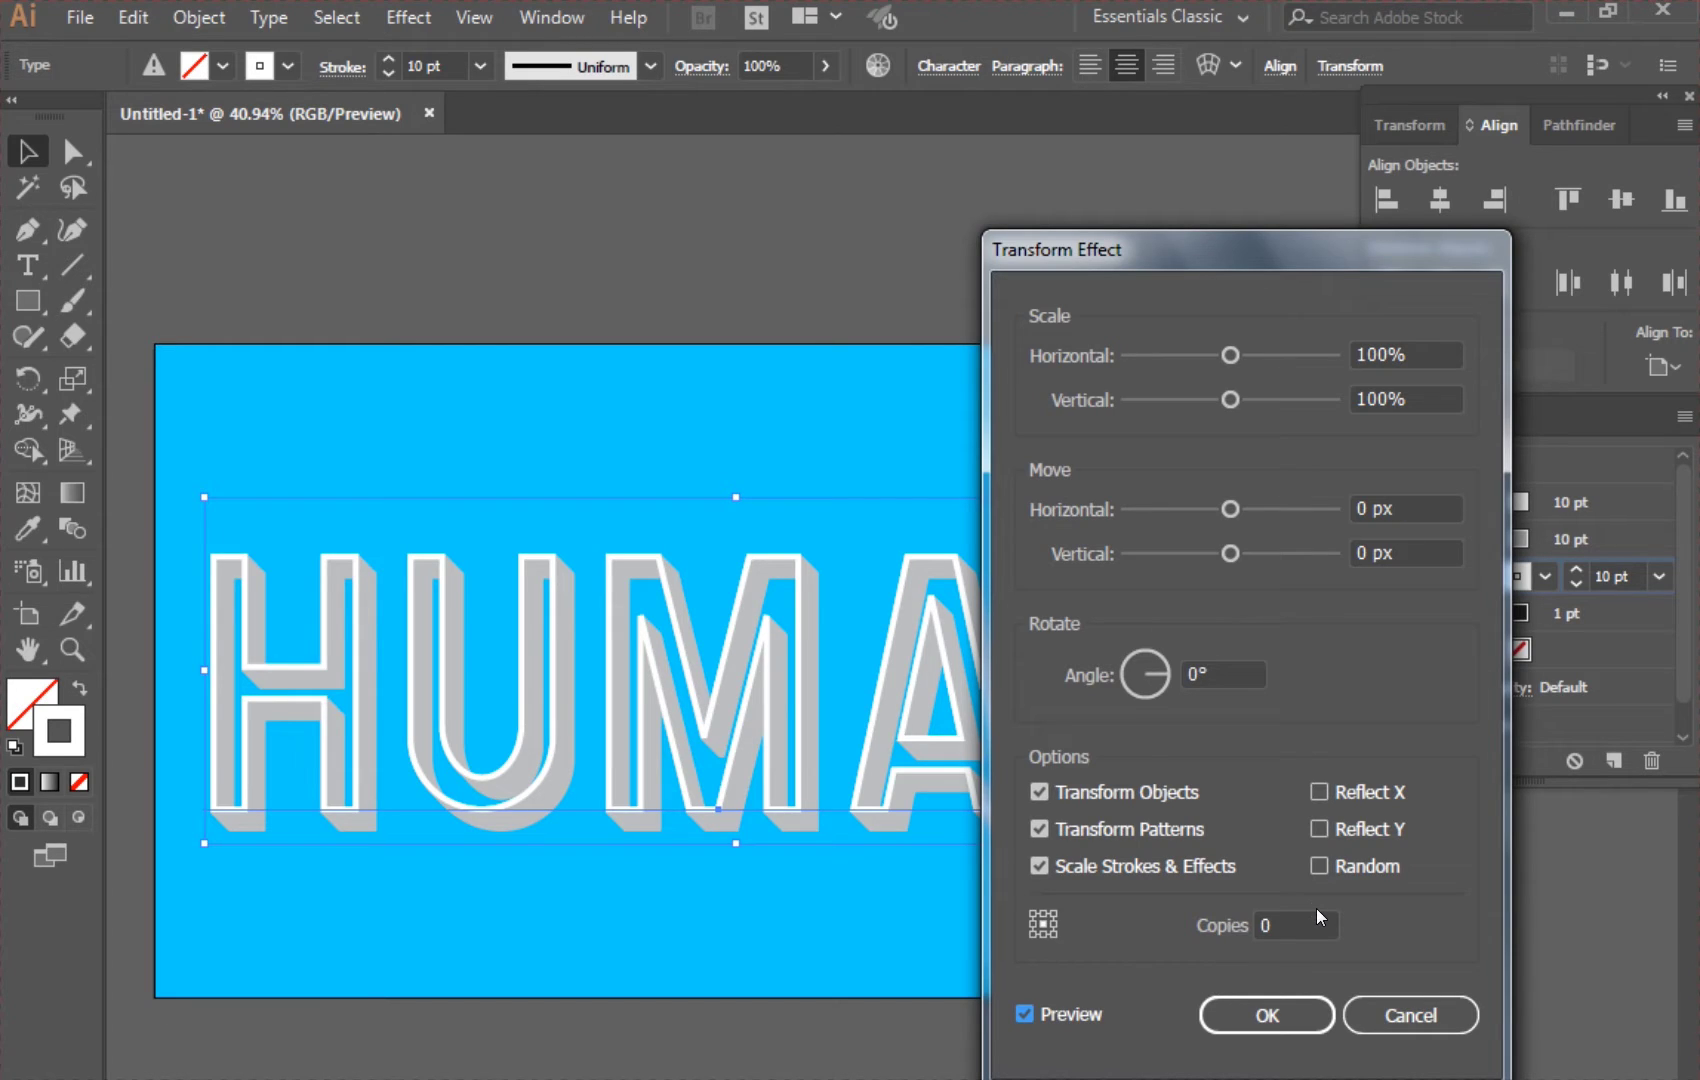
{"action": "left_click_drag", "start_coordinate": [1397, 508], "coordinate": [1282, 507]}
{"action": "type", "text": "1"}
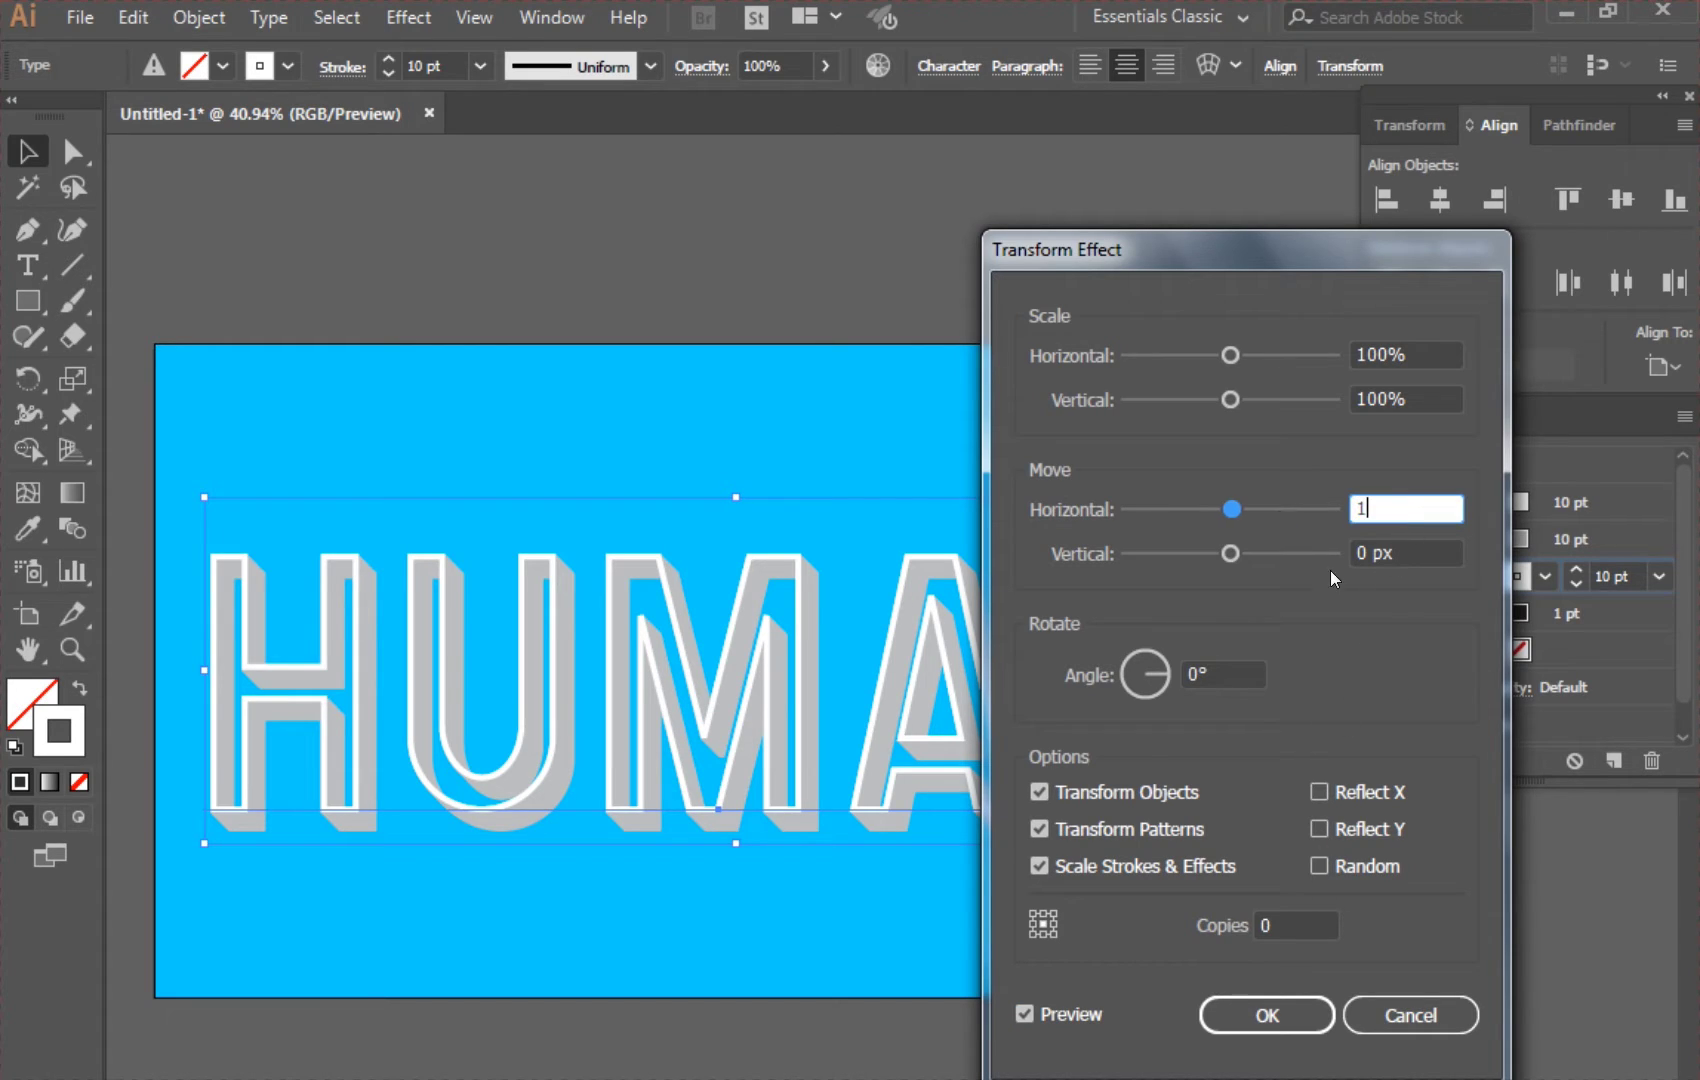
{"action": "left_click_drag", "start_coordinate": [1402, 552], "coordinate": [1288, 556]}
{"action": "type", "text": "1"}
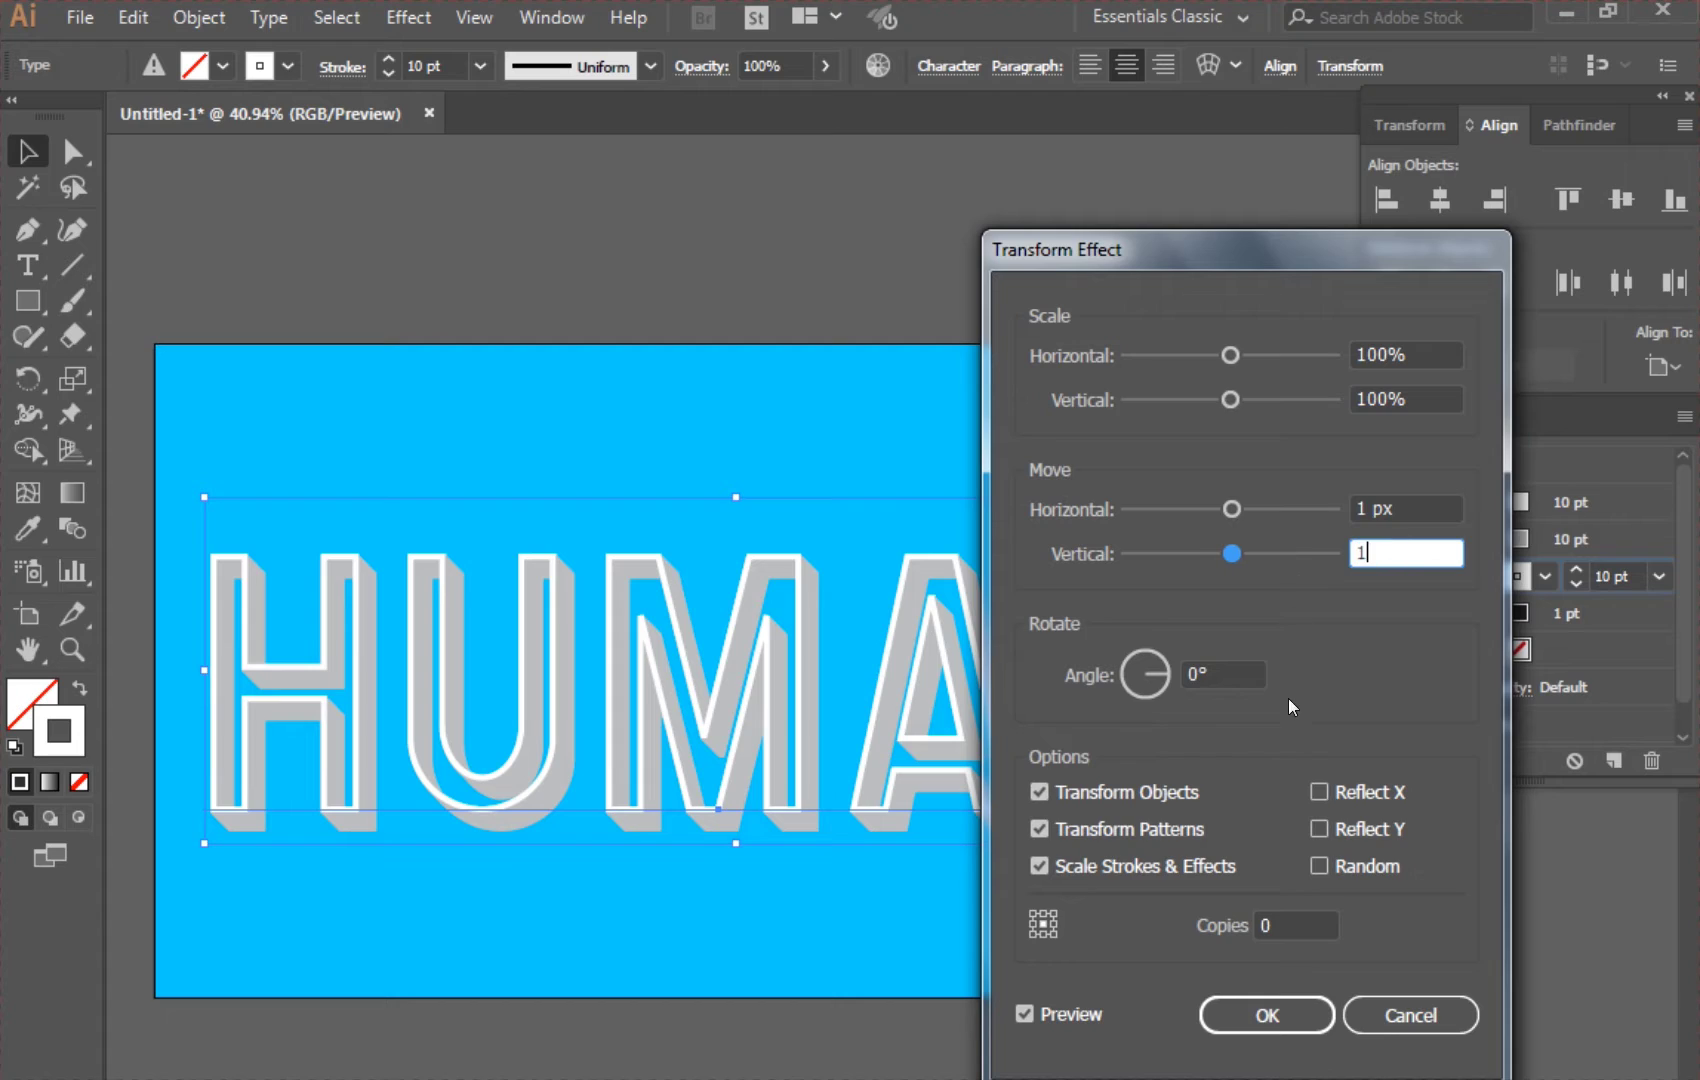
- Try 50 copies in the Transform effect, reduce them to 45, check the preview and apply it to the third stroke
{"action": "left_click_drag", "start_coordinate": [1298, 925], "coordinate": [1208, 928]}
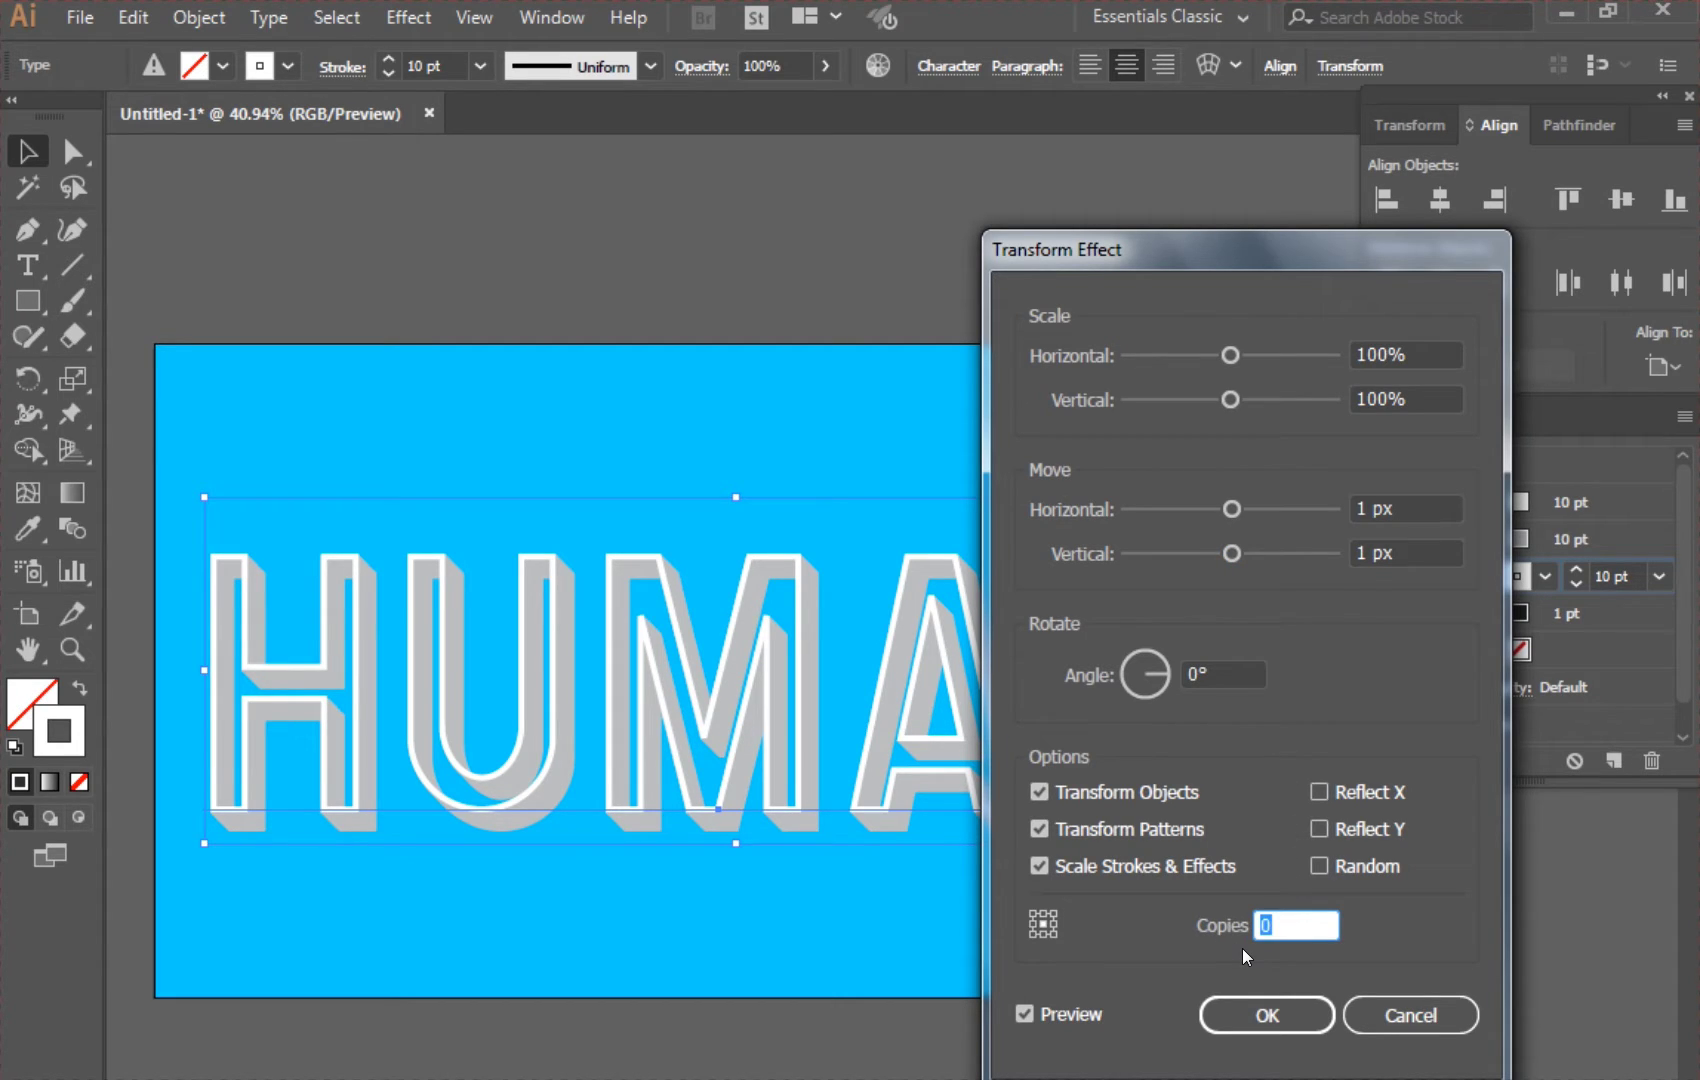
{"action": "left_click", "coordinate": [1092, 1009]}
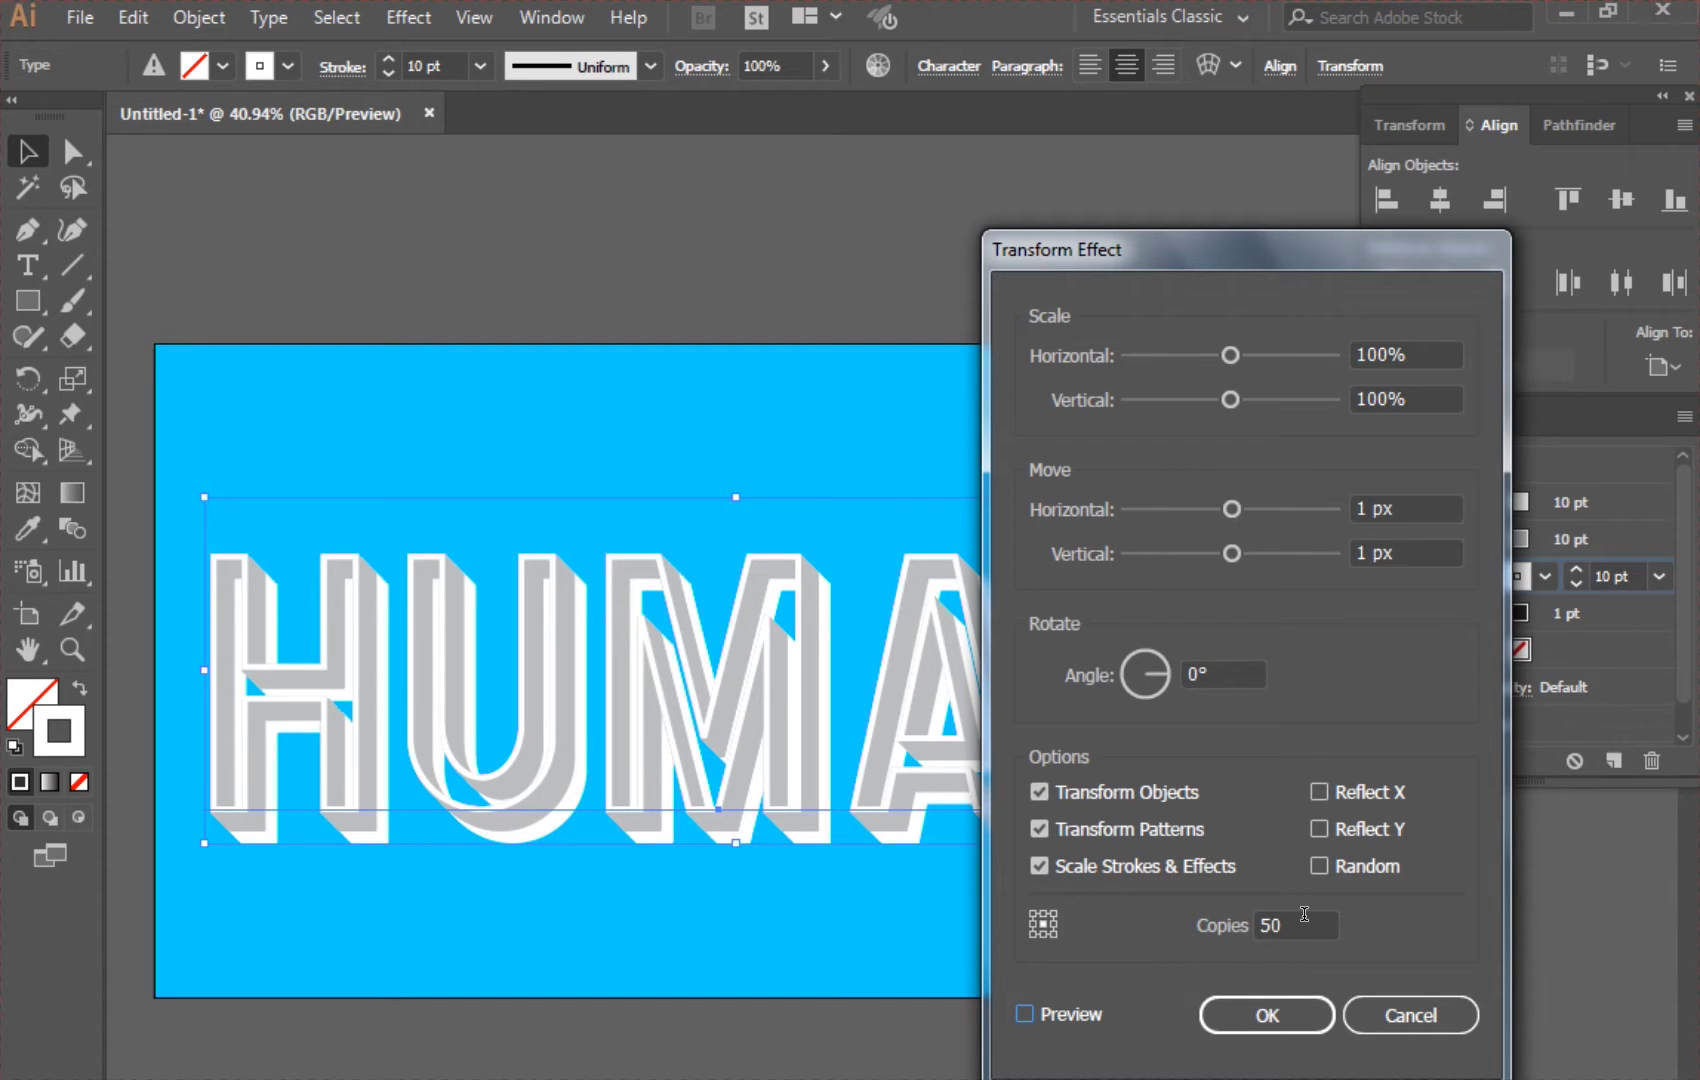
{"action": "left_click_drag", "start_coordinate": [1304, 922], "coordinate": [1181, 930]}
{"action": "type", "text": "45"}
{"action": "left_click", "coordinate": [1047, 1013]}
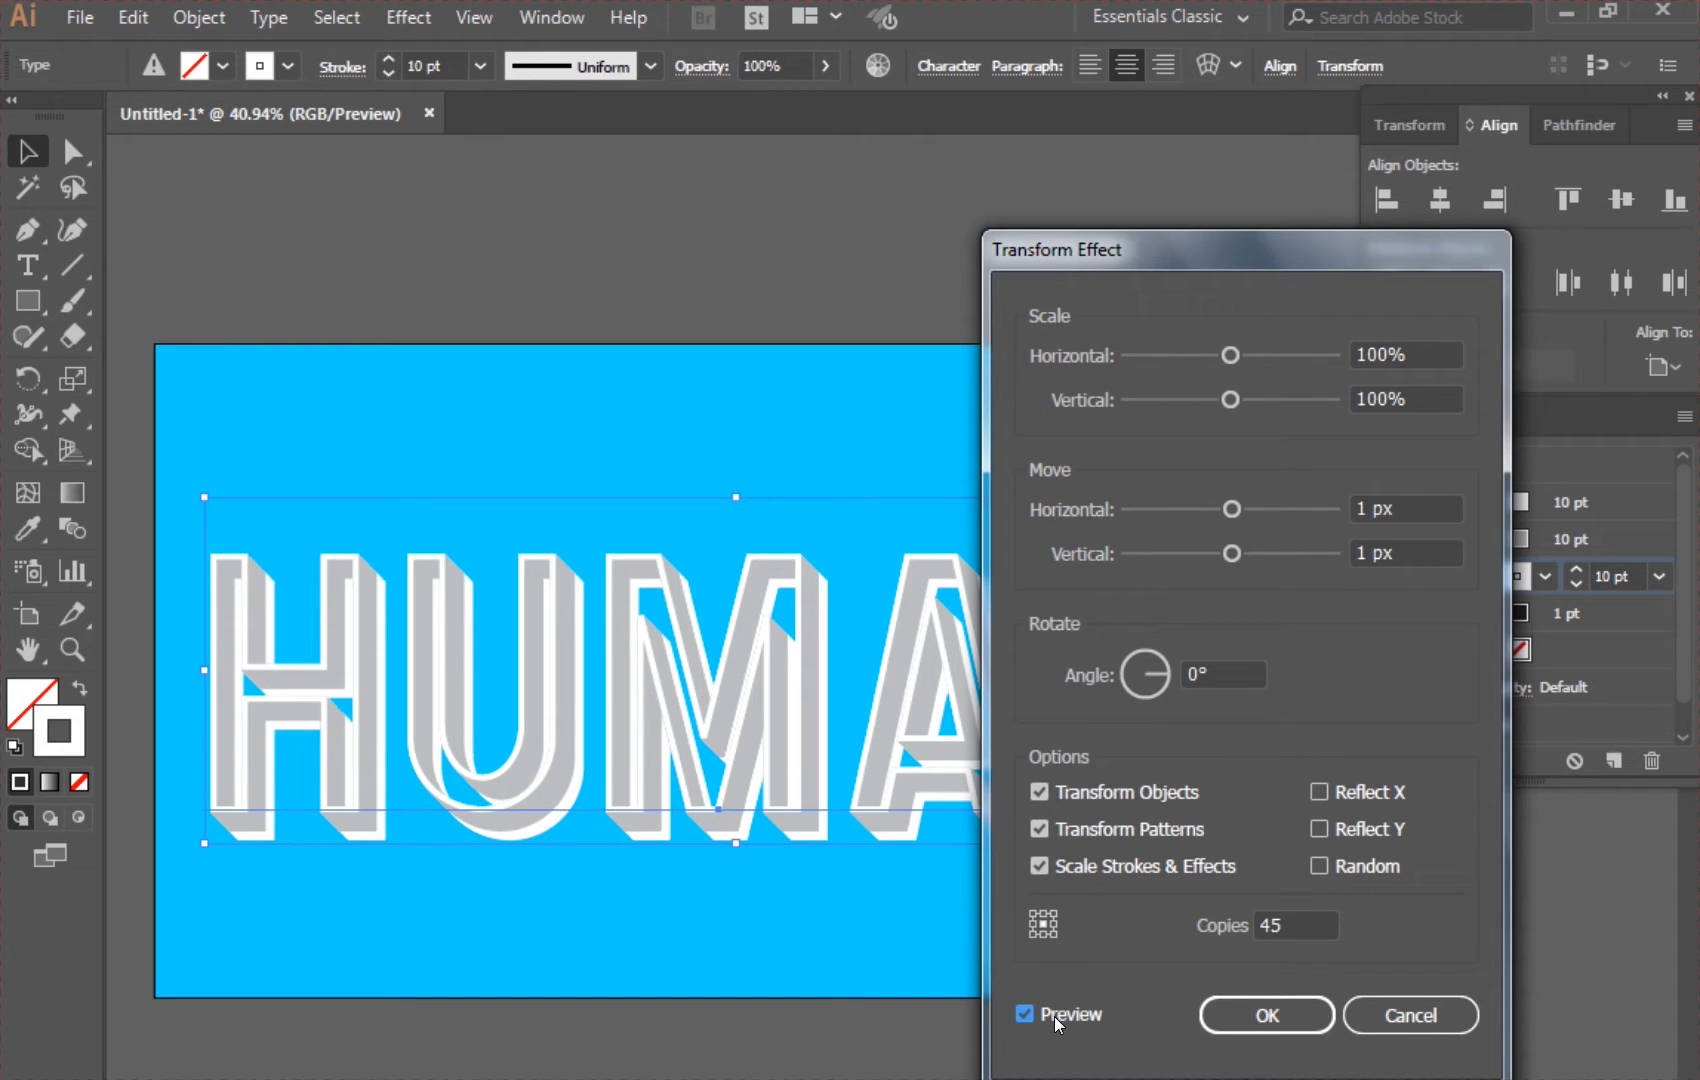
{"action": "left_click", "coordinate": [1236, 1004]}
{"action": "left_click", "coordinate": [1236, 1003]}
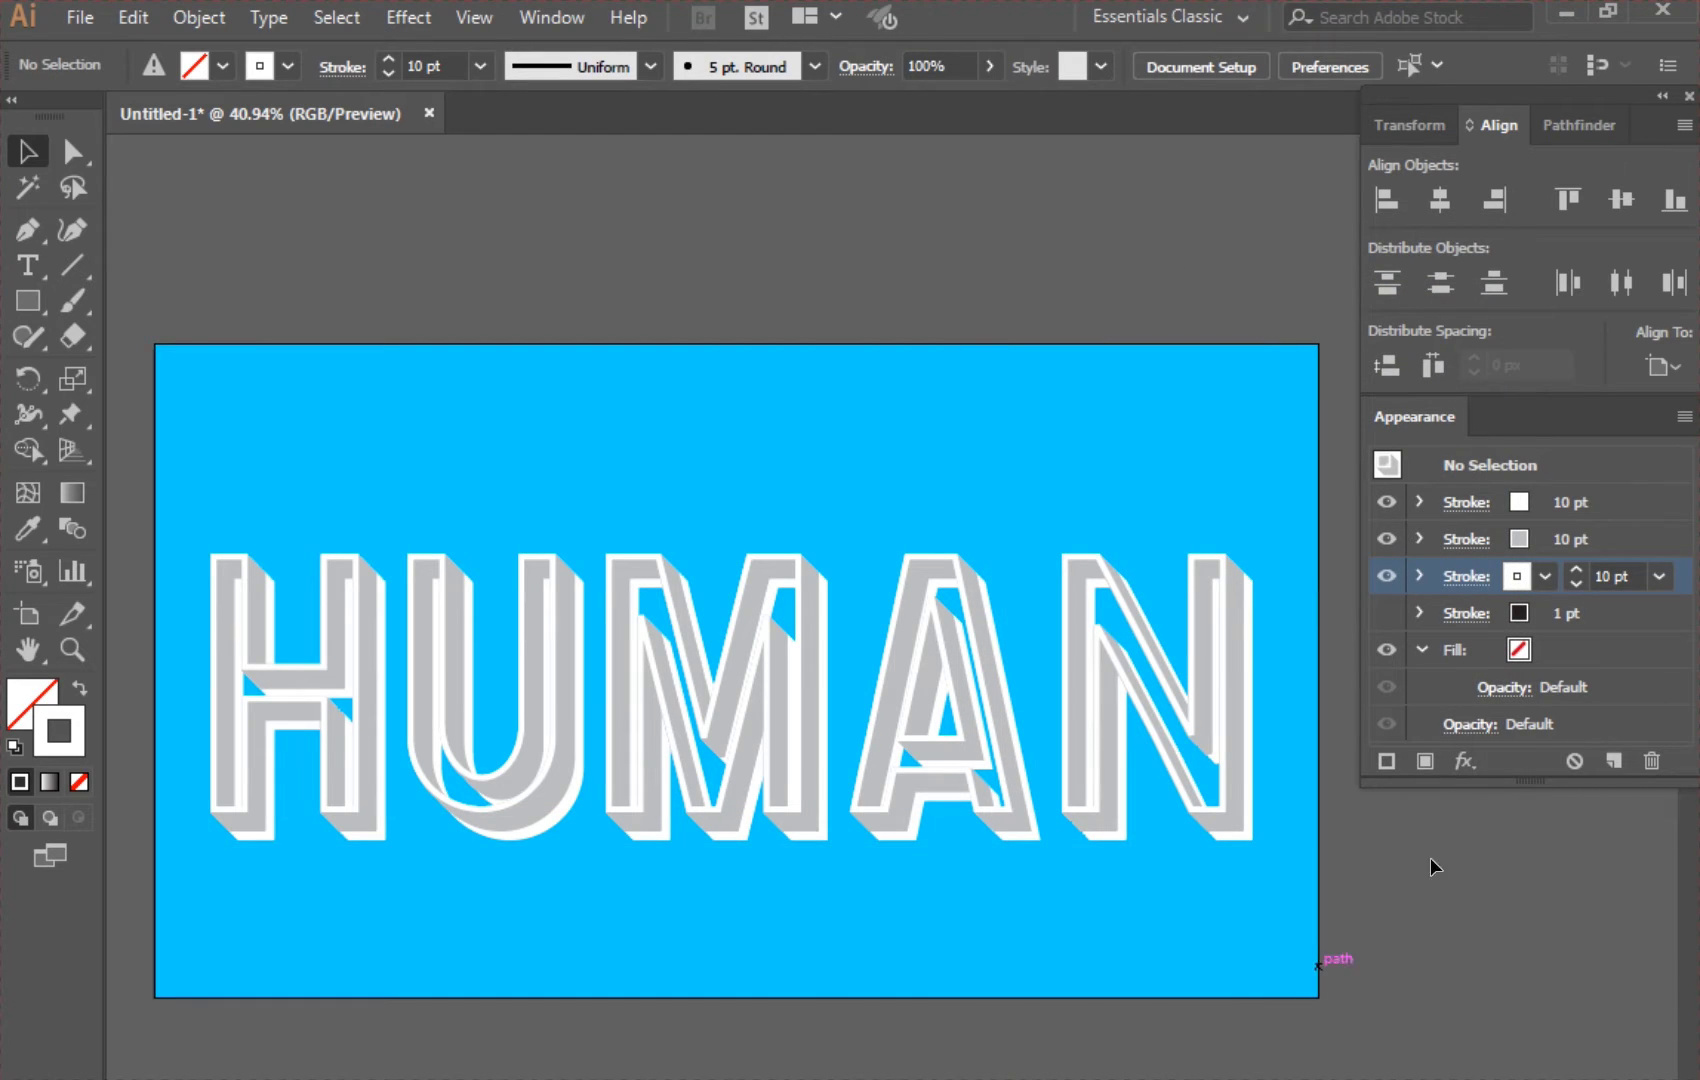
- Reselect the HUMAN text and colour its third stroke a medium-dark gray from the swatches
{"action": "left_click", "coordinate": [1546, 577]}
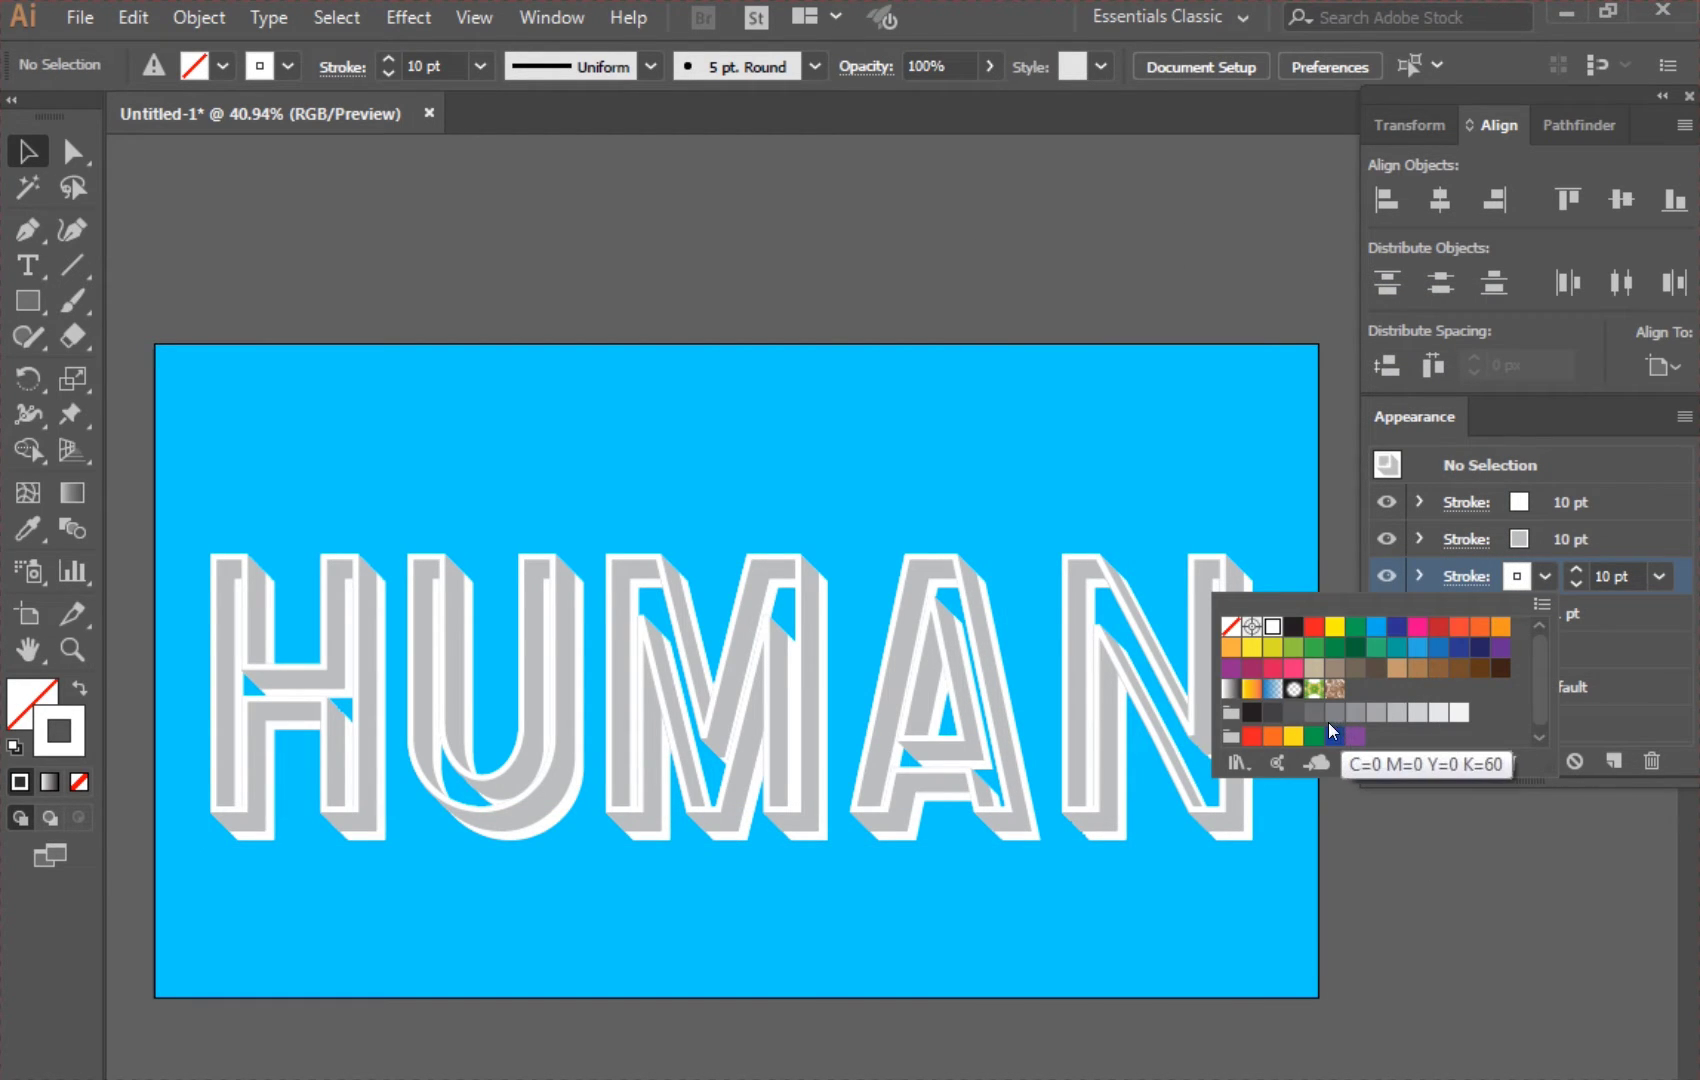
{"action": "left_click", "coordinate": [1290, 713]}
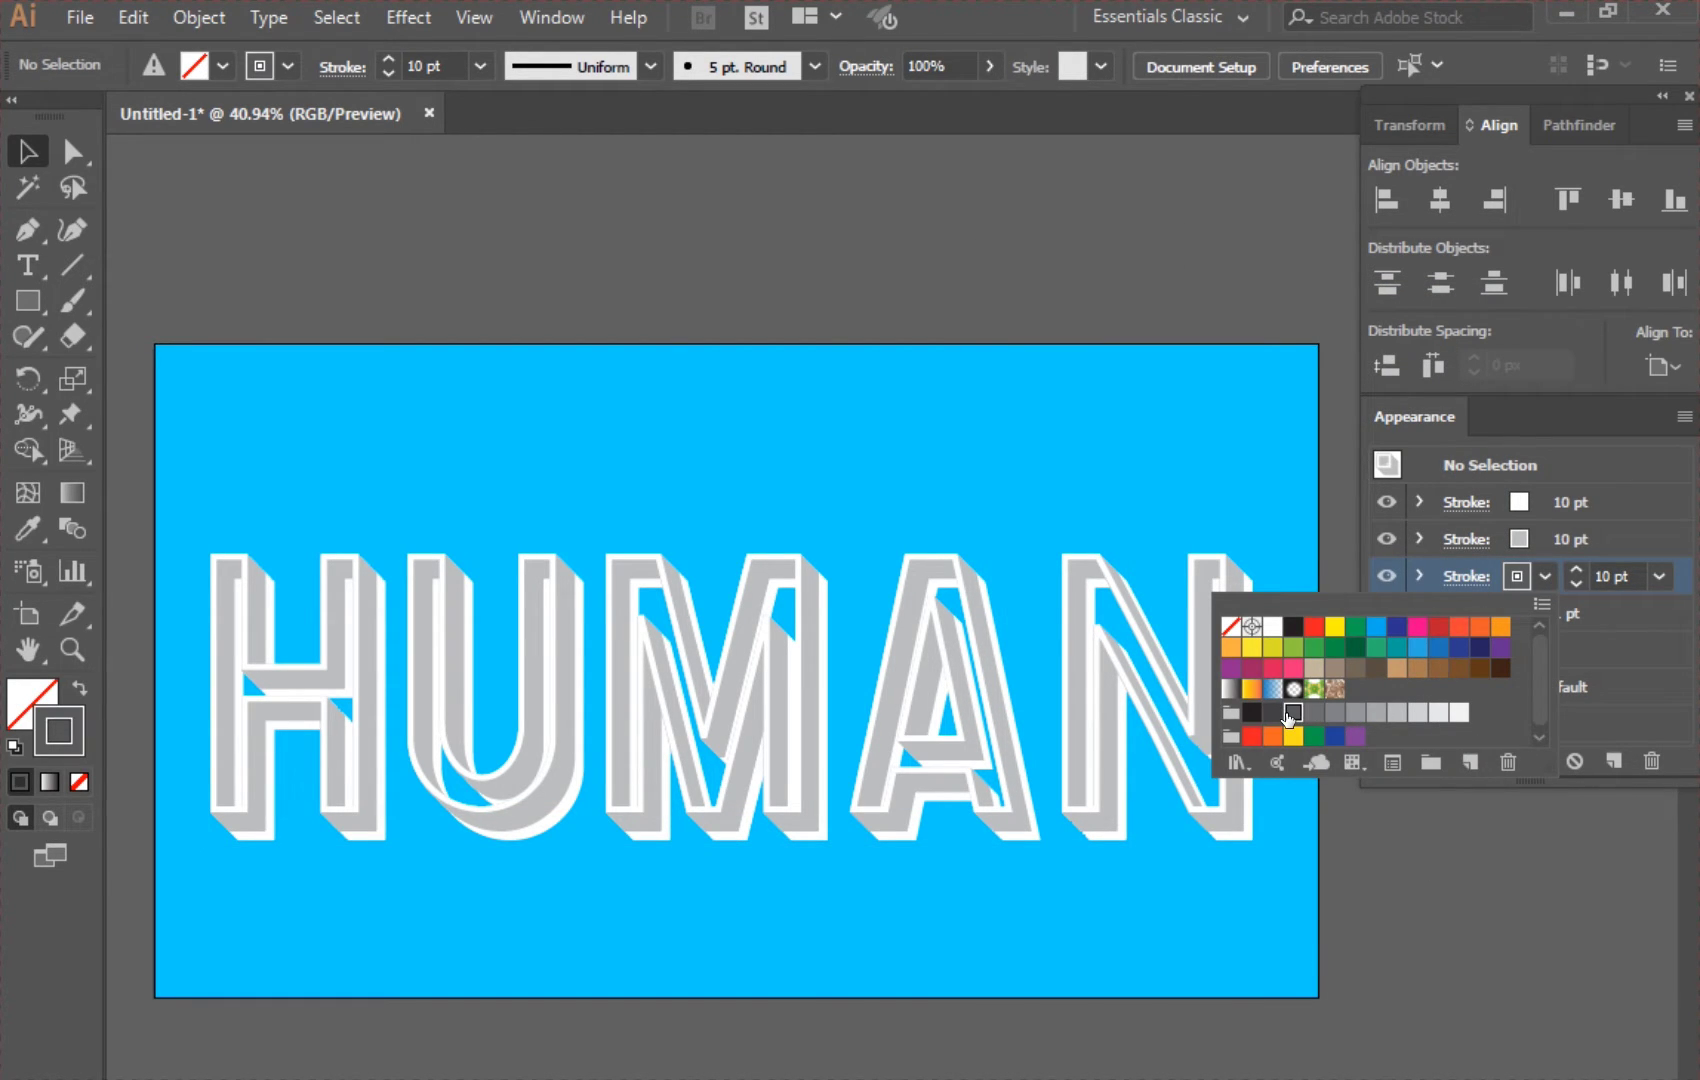
{"action": "left_click", "coordinate": [1025, 711]}
{"action": "left_click", "coordinate": [1025, 711]}
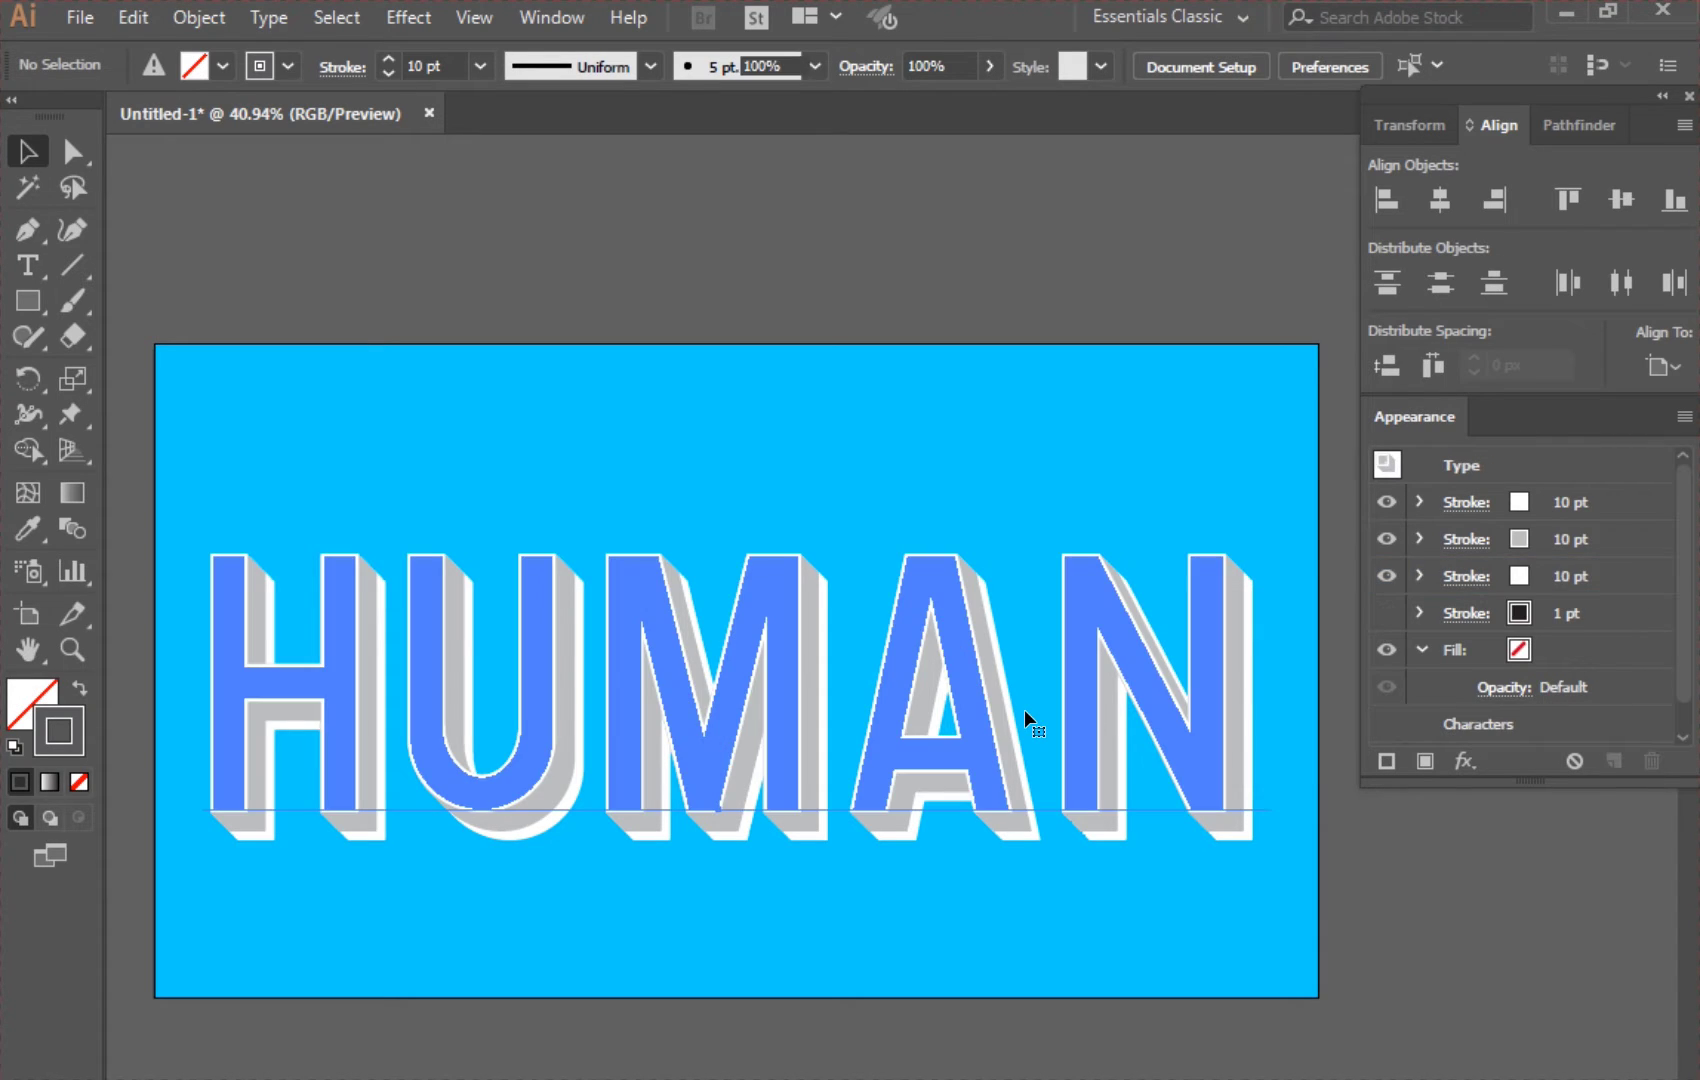
{"action": "left_click", "coordinate": [1451, 578]}
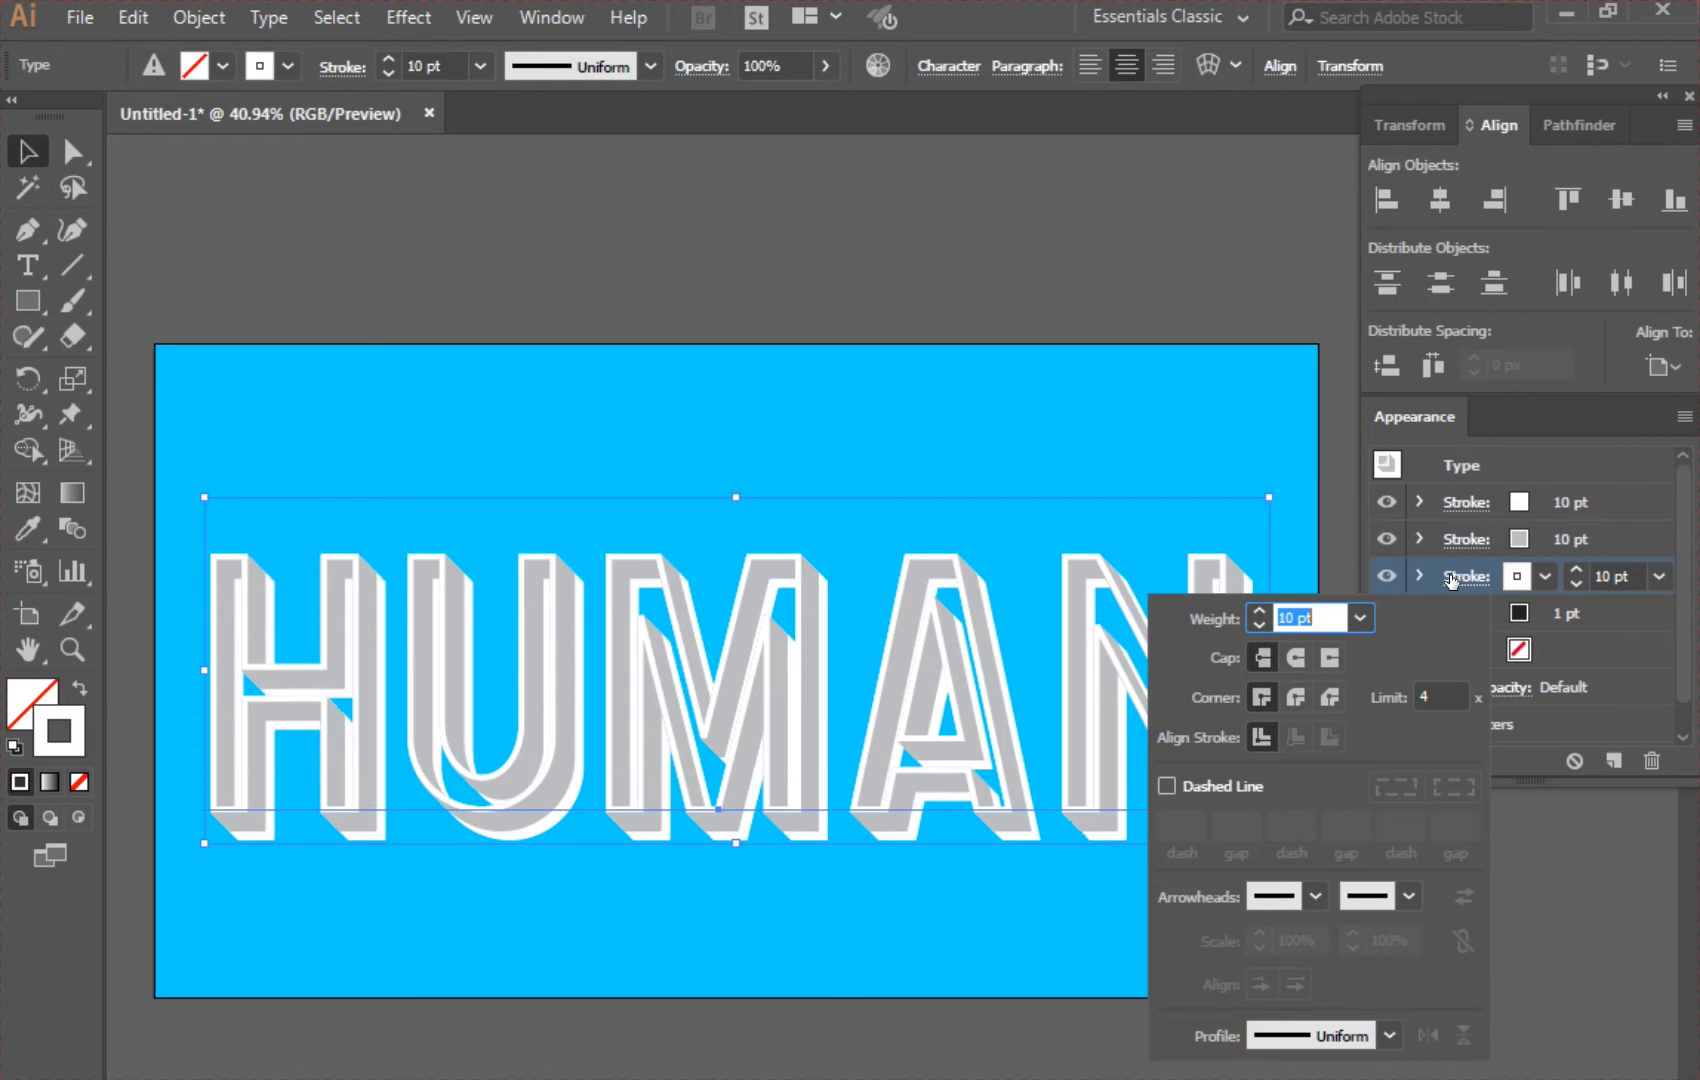
{"action": "left_click", "coordinate": [1545, 576]}
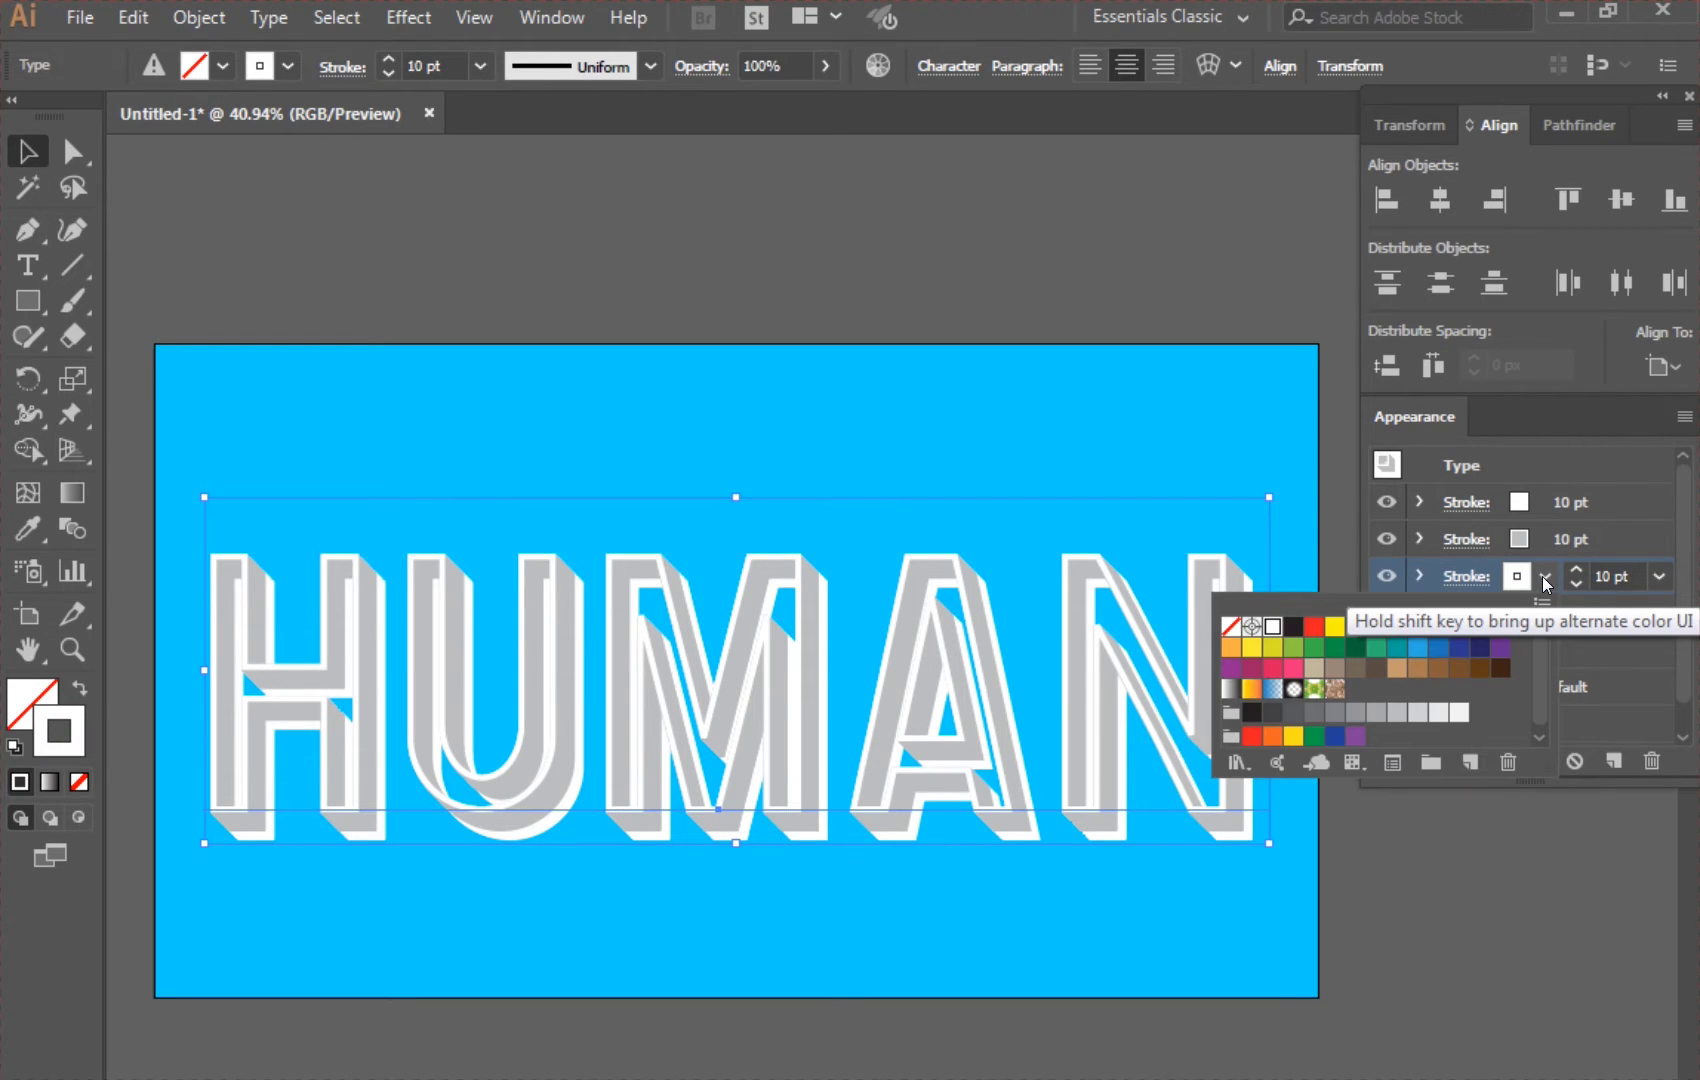
{"action": "left_click", "coordinate": [1291, 713]}
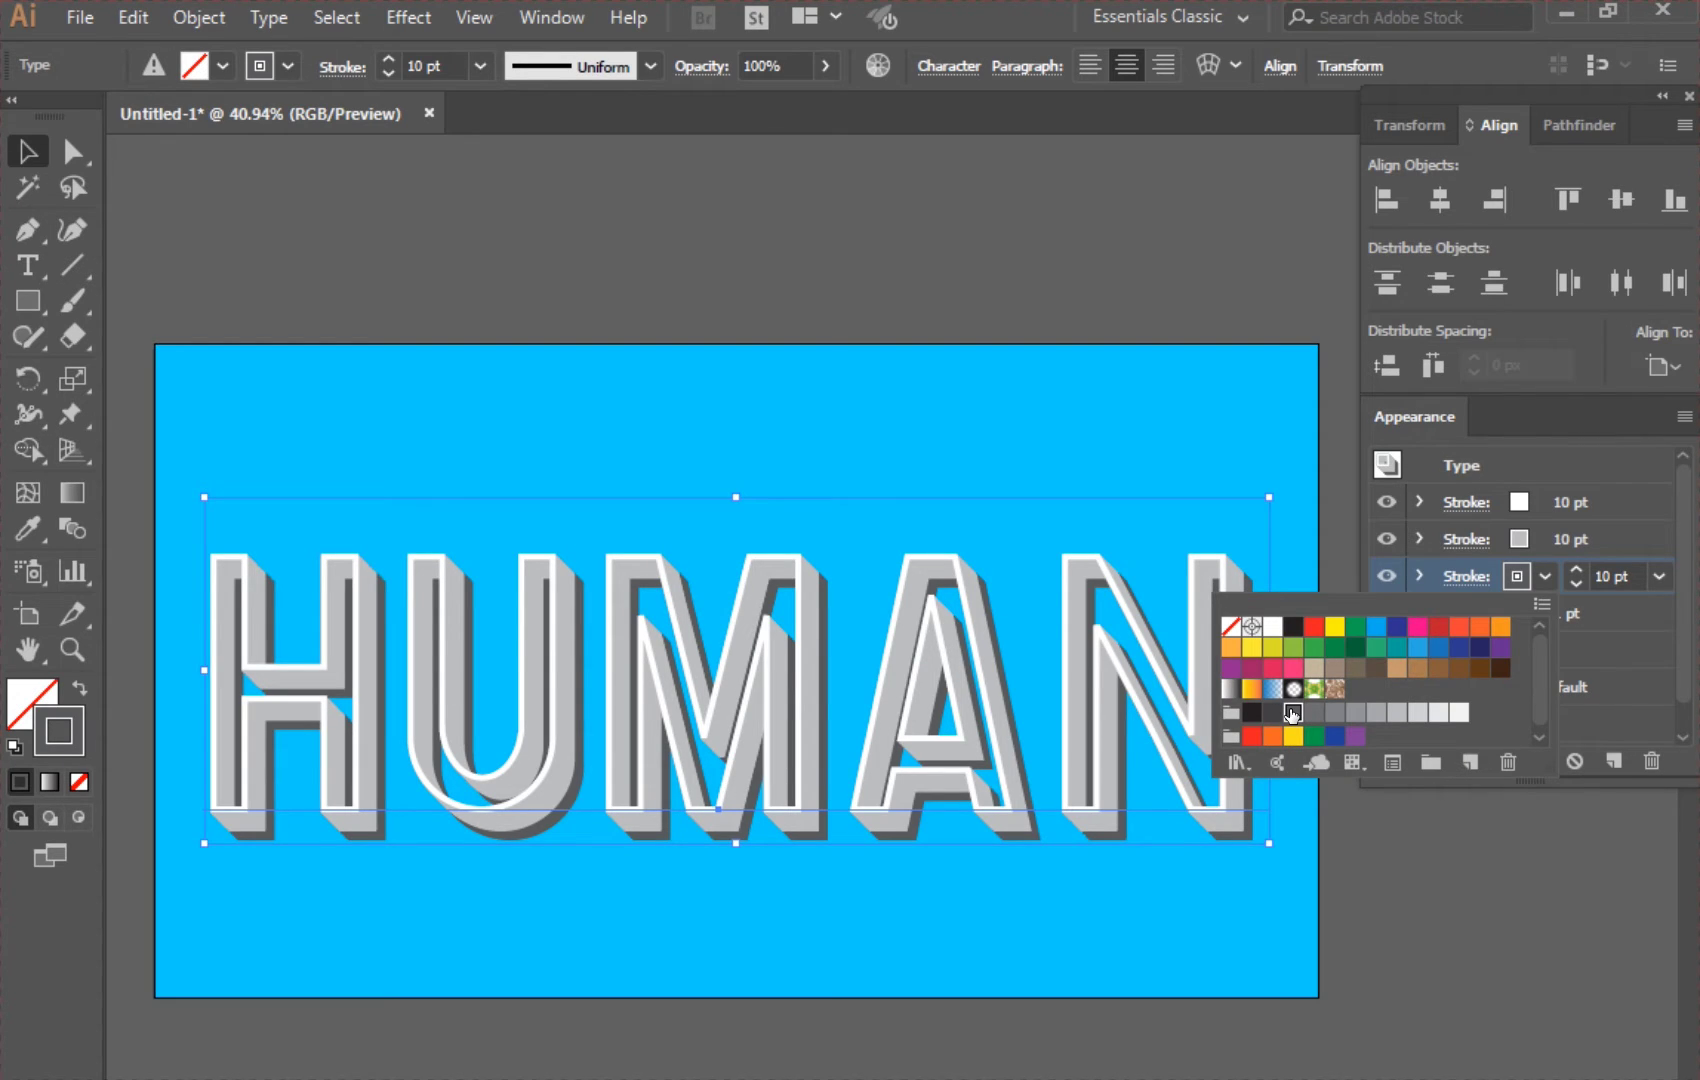
{"action": "left_click", "coordinate": [1333, 713]}
{"action": "left_click", "coordinate": [1312, 713]}
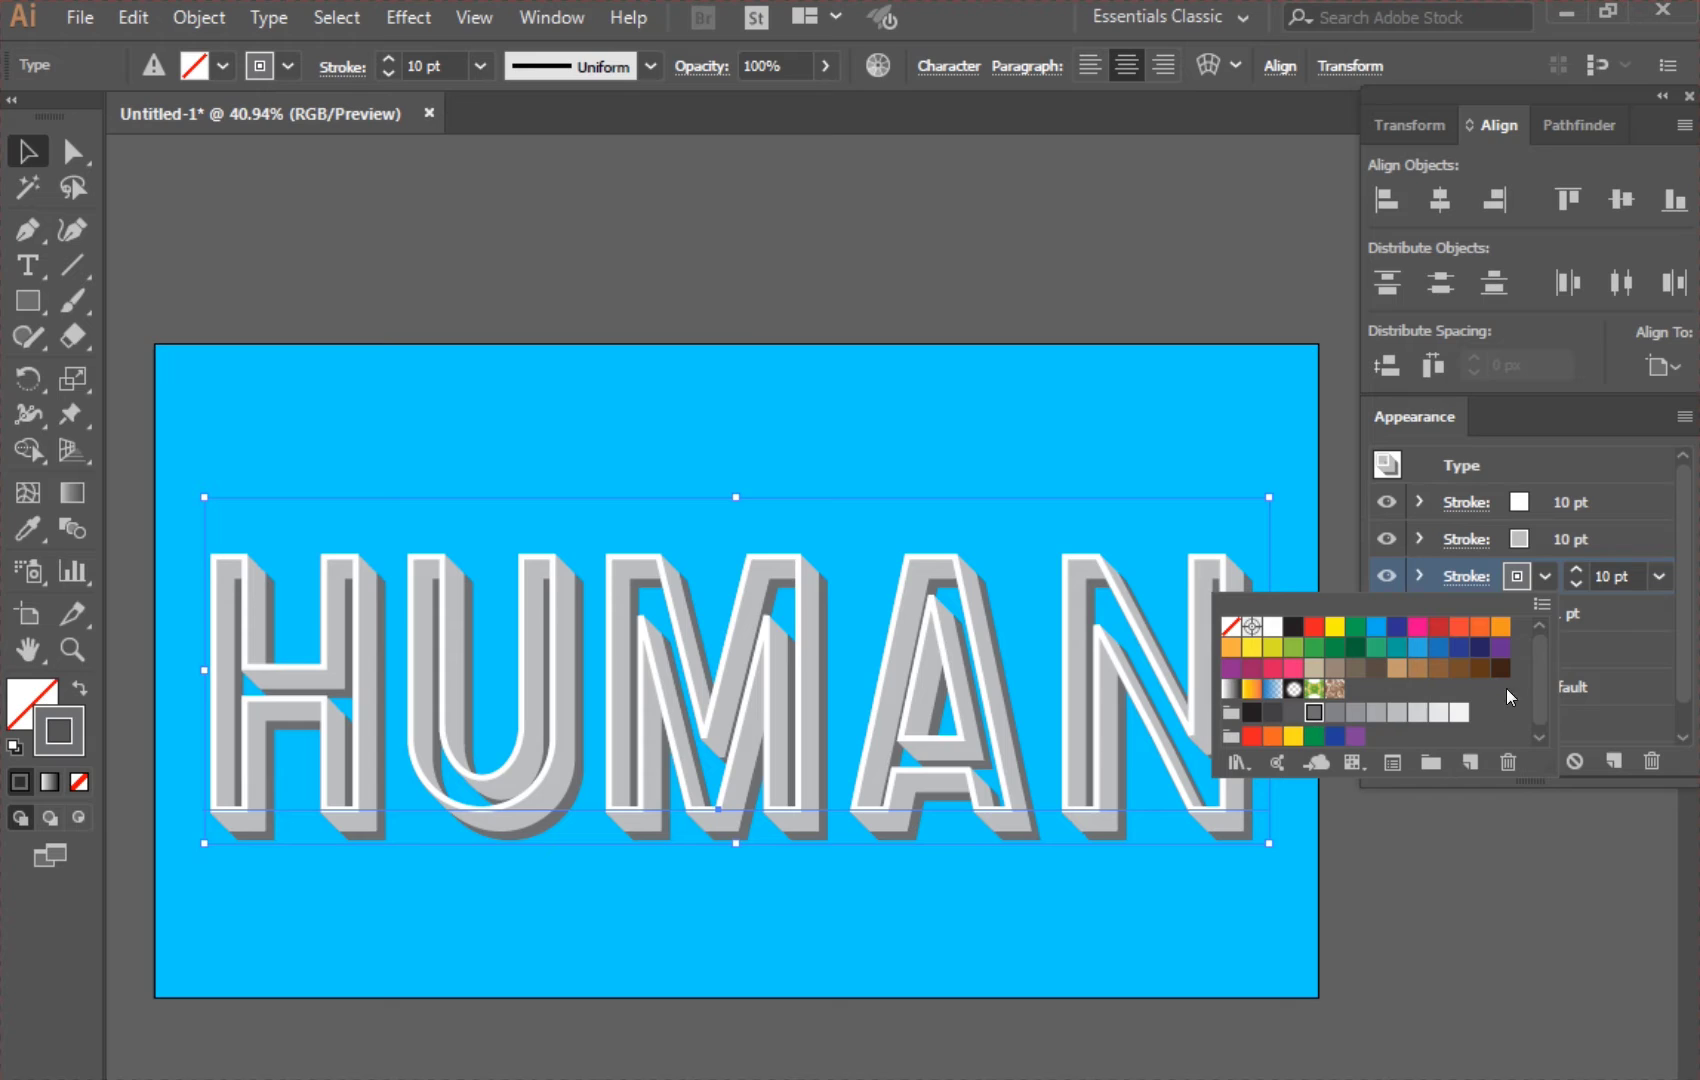
{"action": "left_click", "coordinate": [1547, 578]}
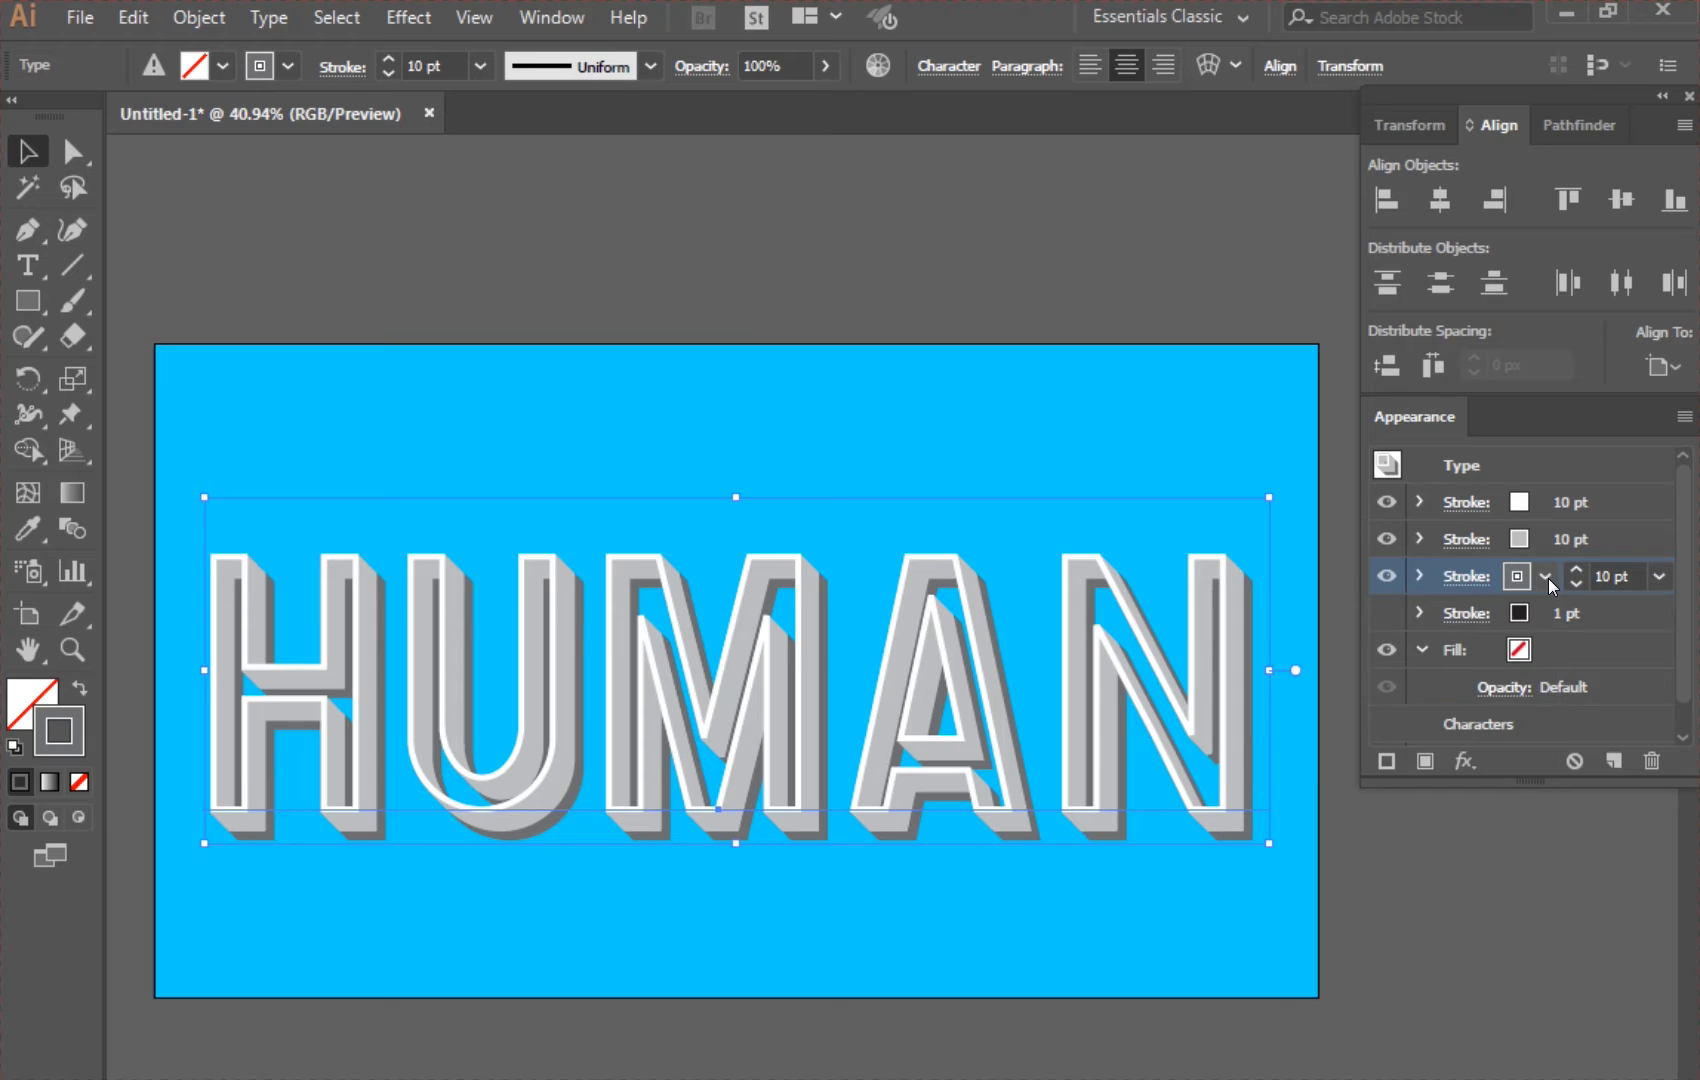
- Show the fourth stroke, keep it black and set its weight to 10 pt
{"action": "left_click", "coordinate": [1386, 612]}
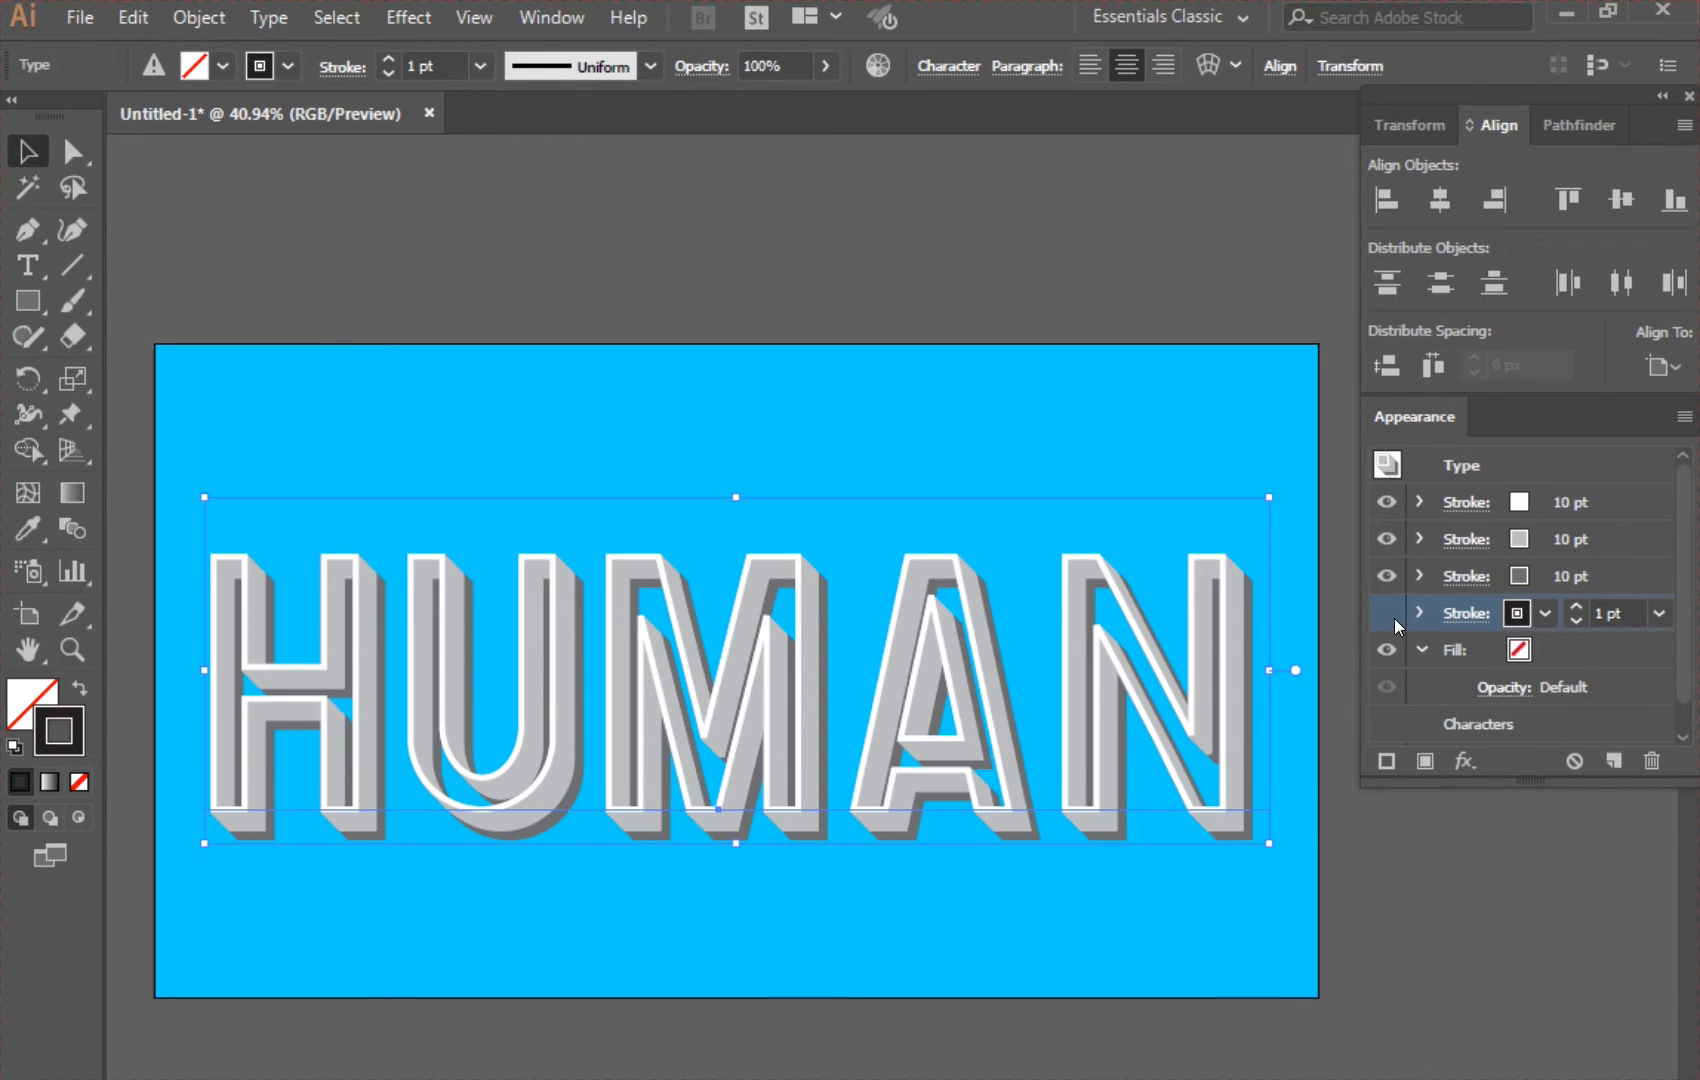
{"action": "left_click", "coordinate": [1387, 613]}
{"action": "left_click", "coordinate": [1508, 624]}
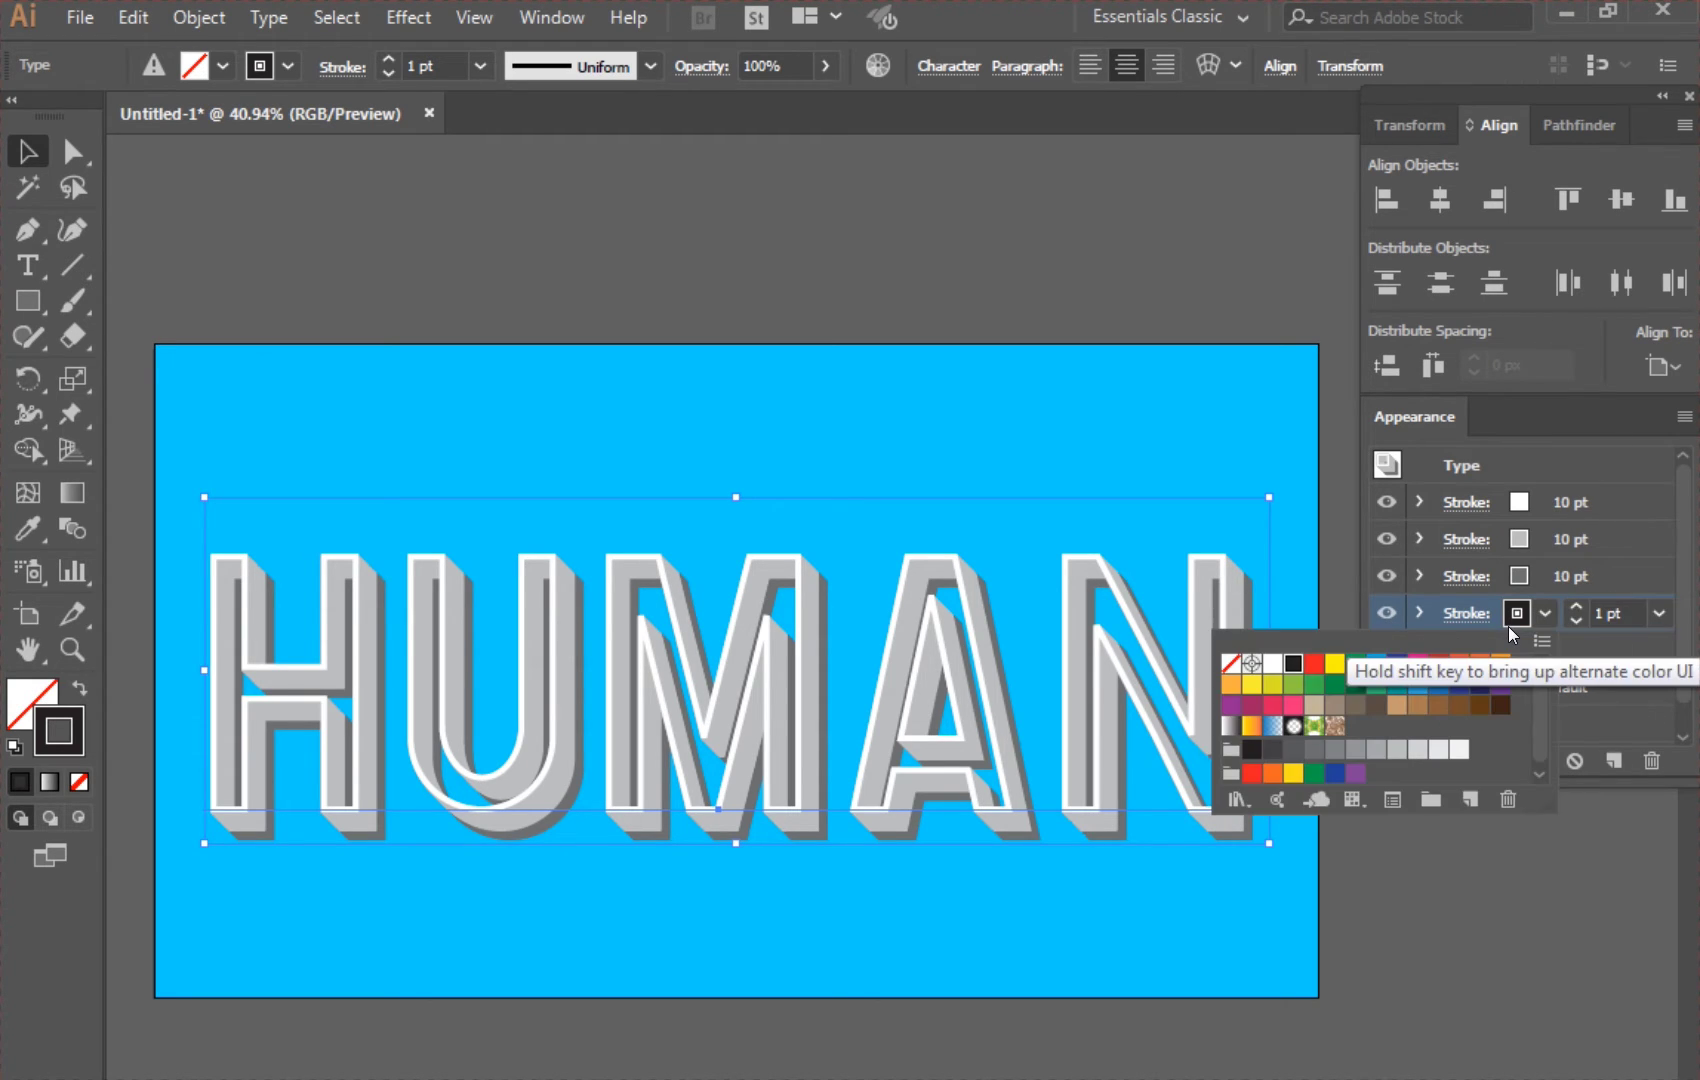
{"action": "key", "text": "Escape"}
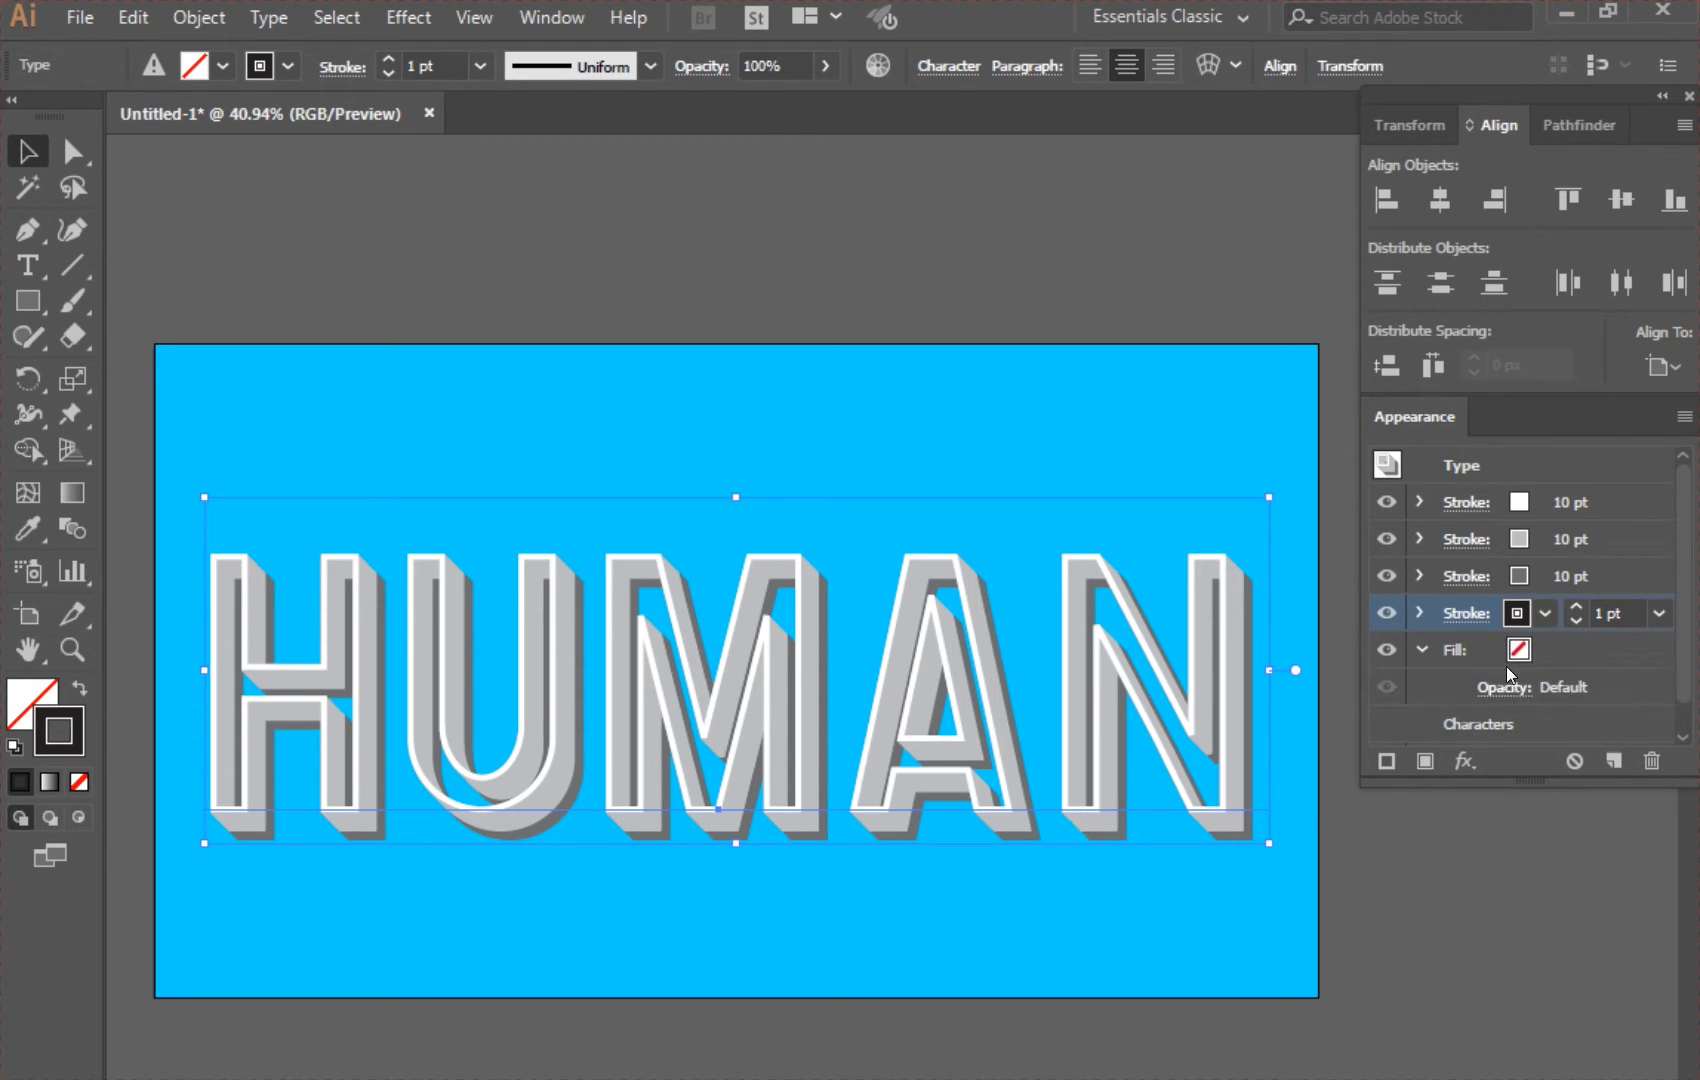
{"action": "left_click", "coordinate": [1612, 614]}
{"action": "type", "text": "14"}
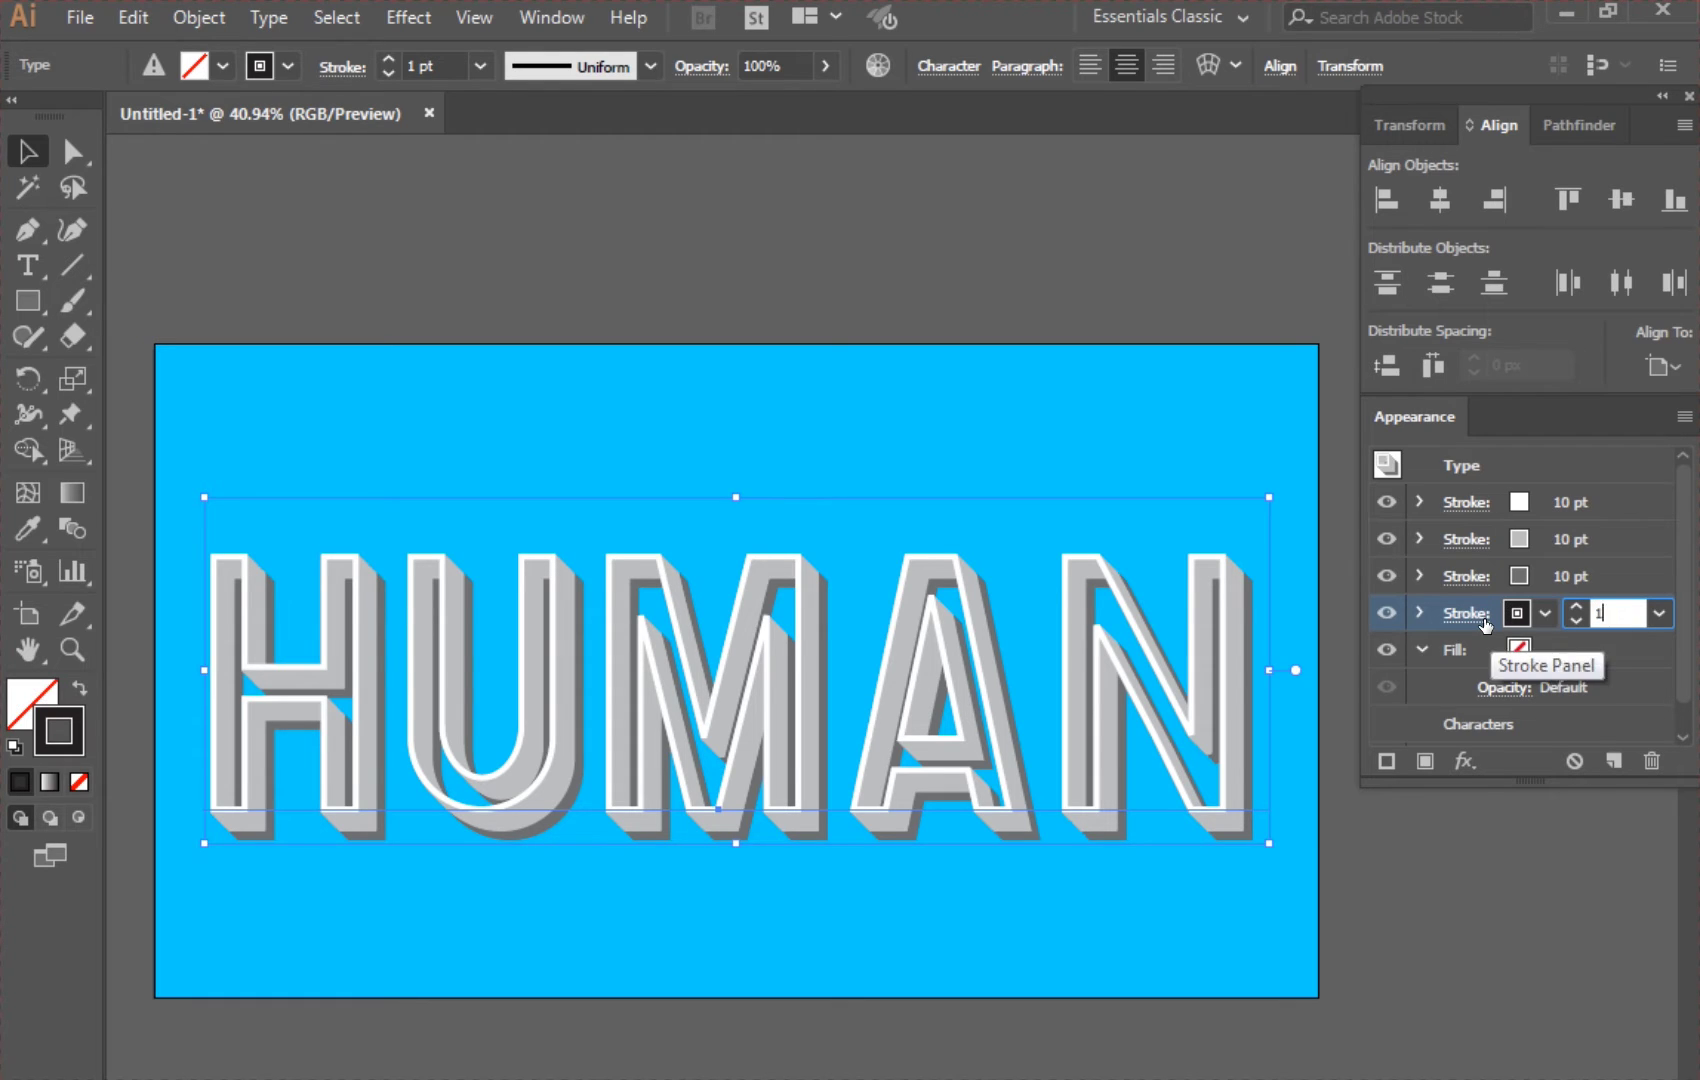
- Start a Transform effect on the black fourth stroke with preview enabled and 1 px horizontal and vertical moves
{"action": "left_click", "coordinate": [1463, 763]}
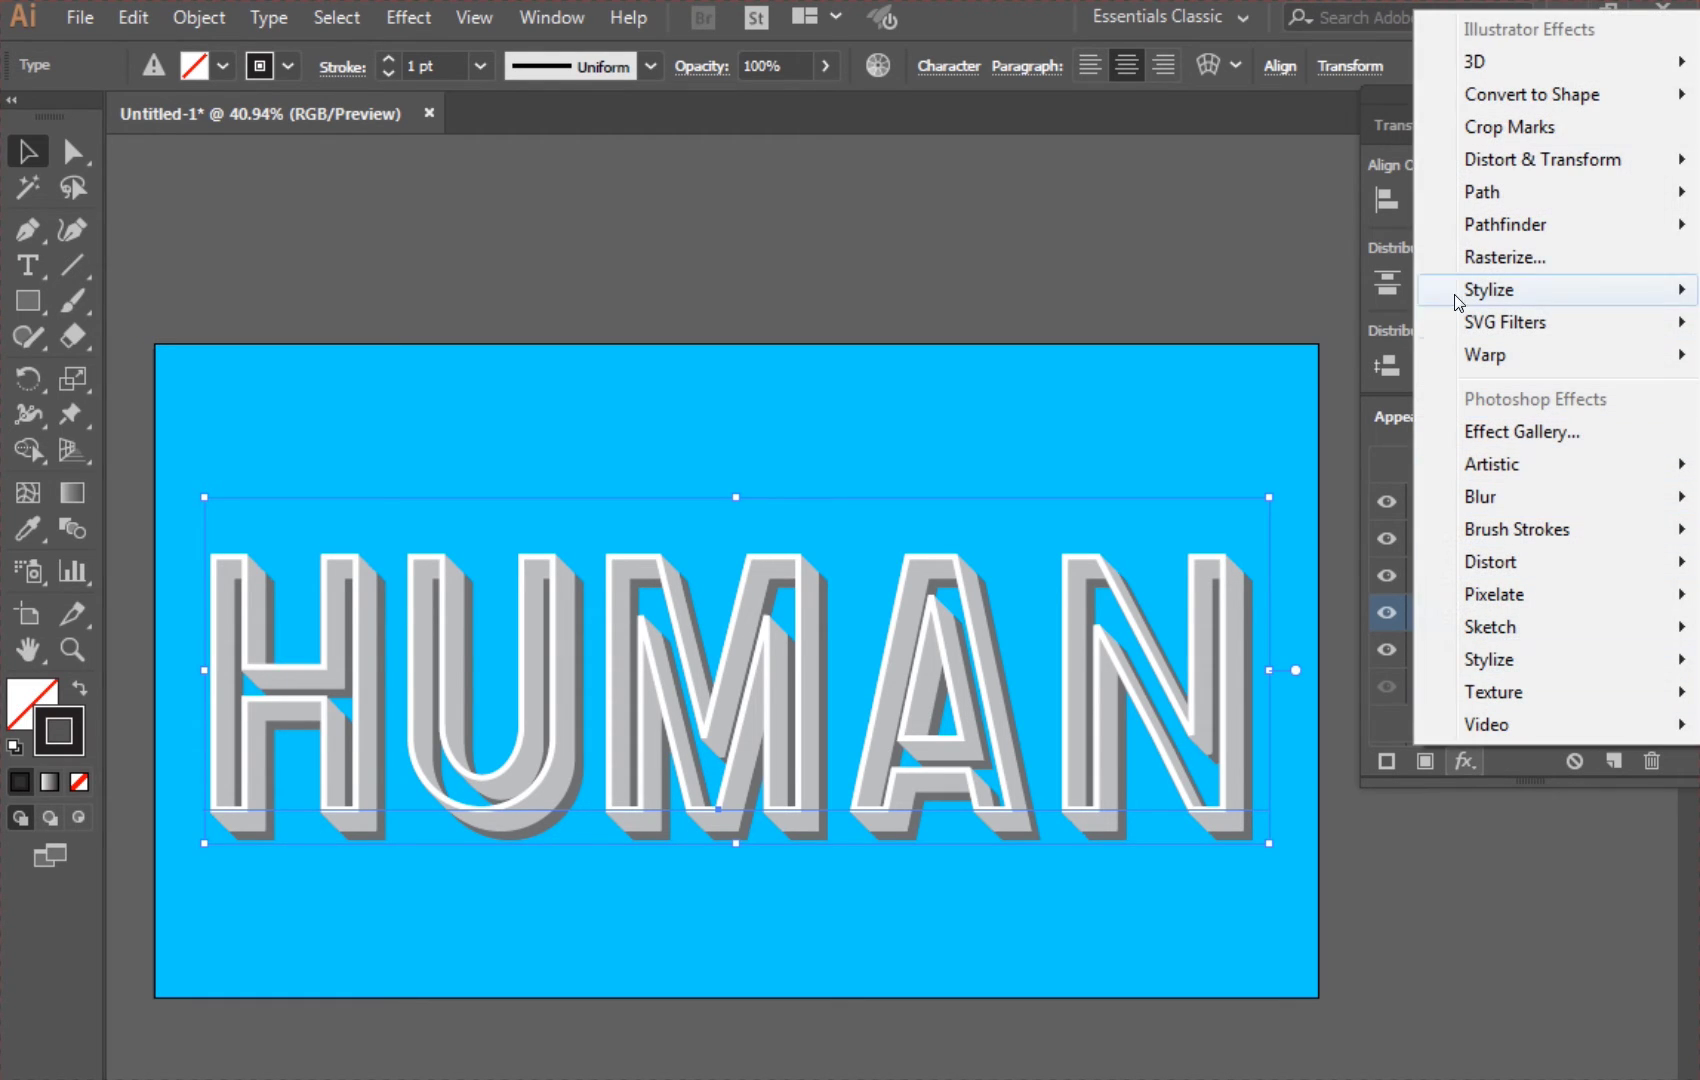
{"action": "mouse_move", "coordinate": [1488, 168]}
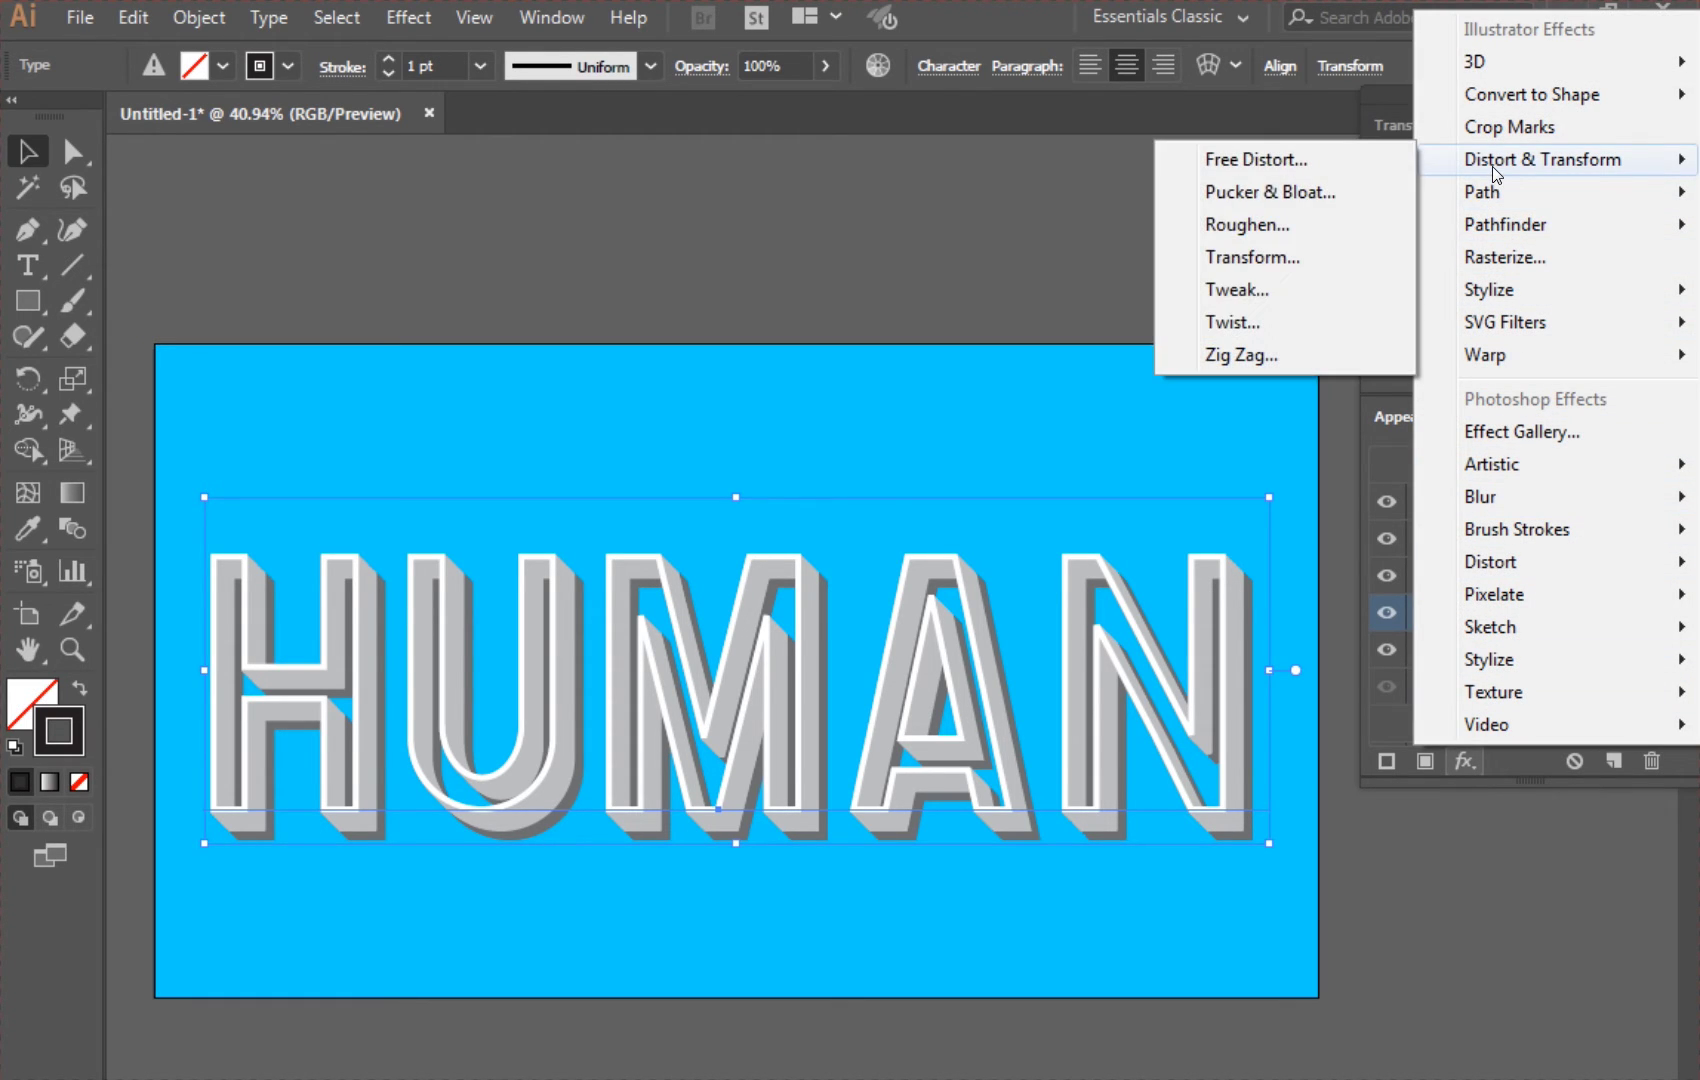
{"action": "left_click", "coordinate": [1329, 258]}
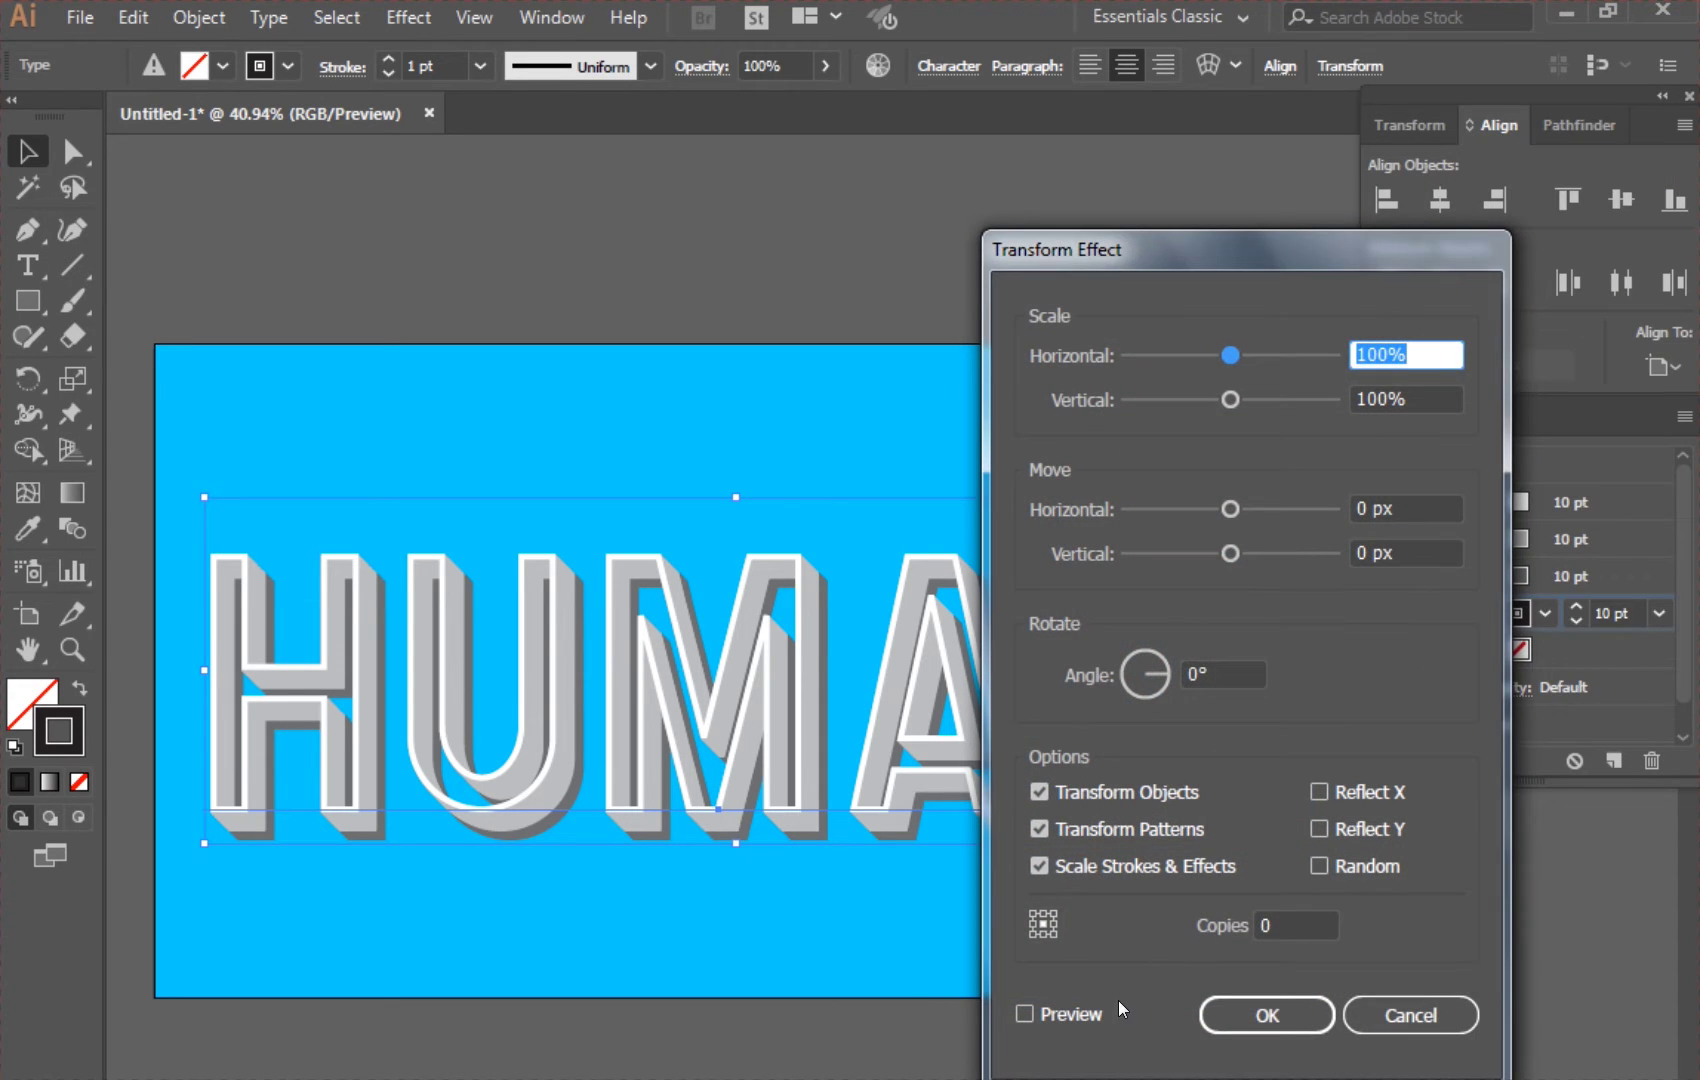
{"action": "left_click", "coordinate": [1072, 1013]}
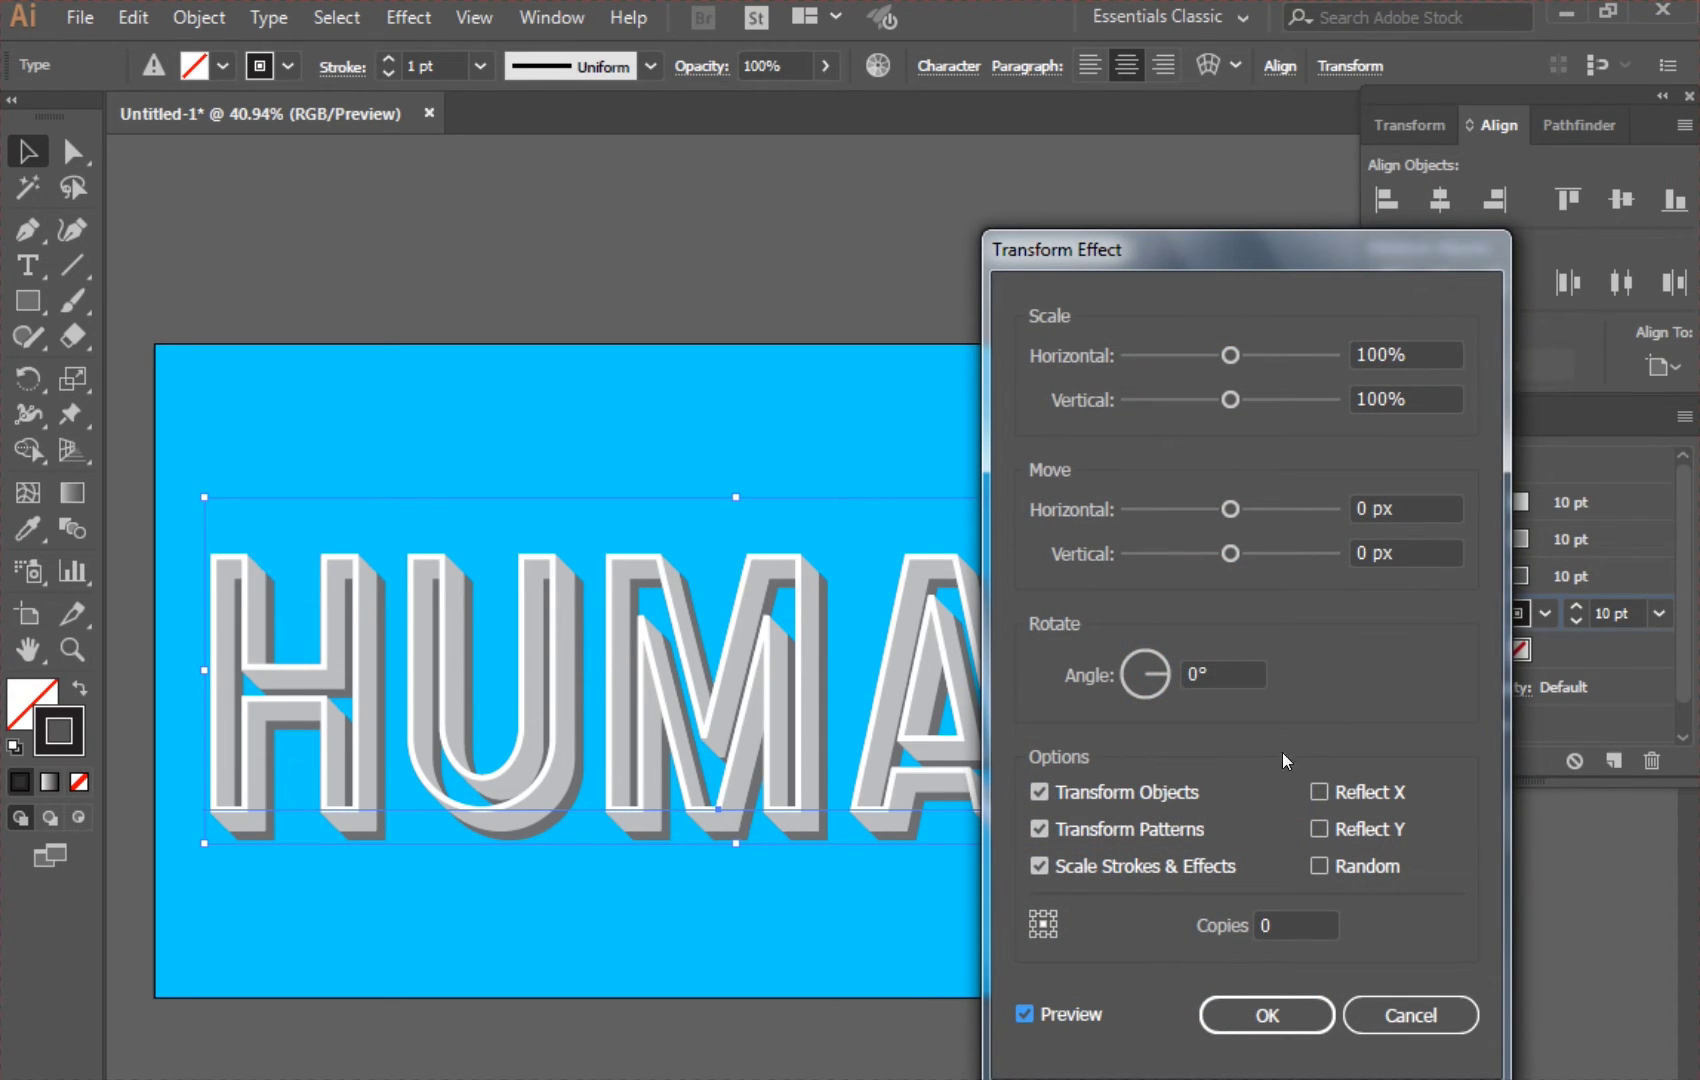
{"action": "left_click_drag", "start_coordinate": [1405, 508], "coordinate": [1345, 514]}
{"action": "type", "text": "1"}
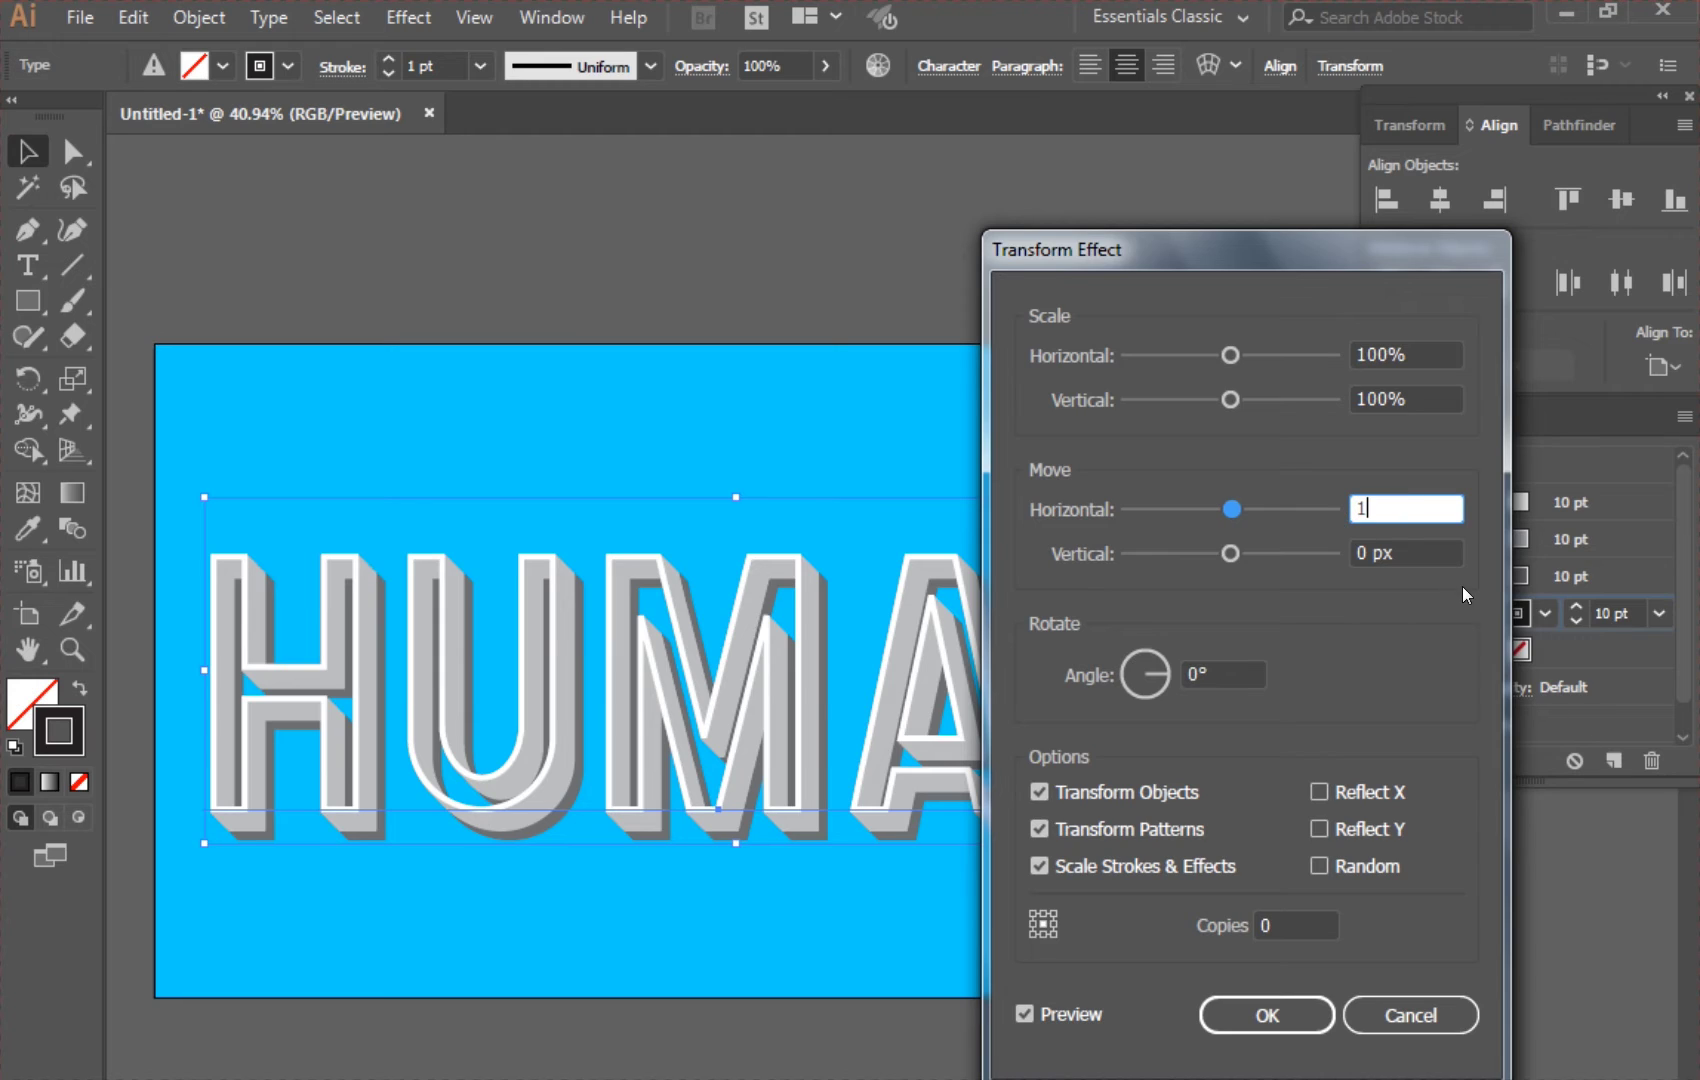
{"action": "key", "text": "Tab"}
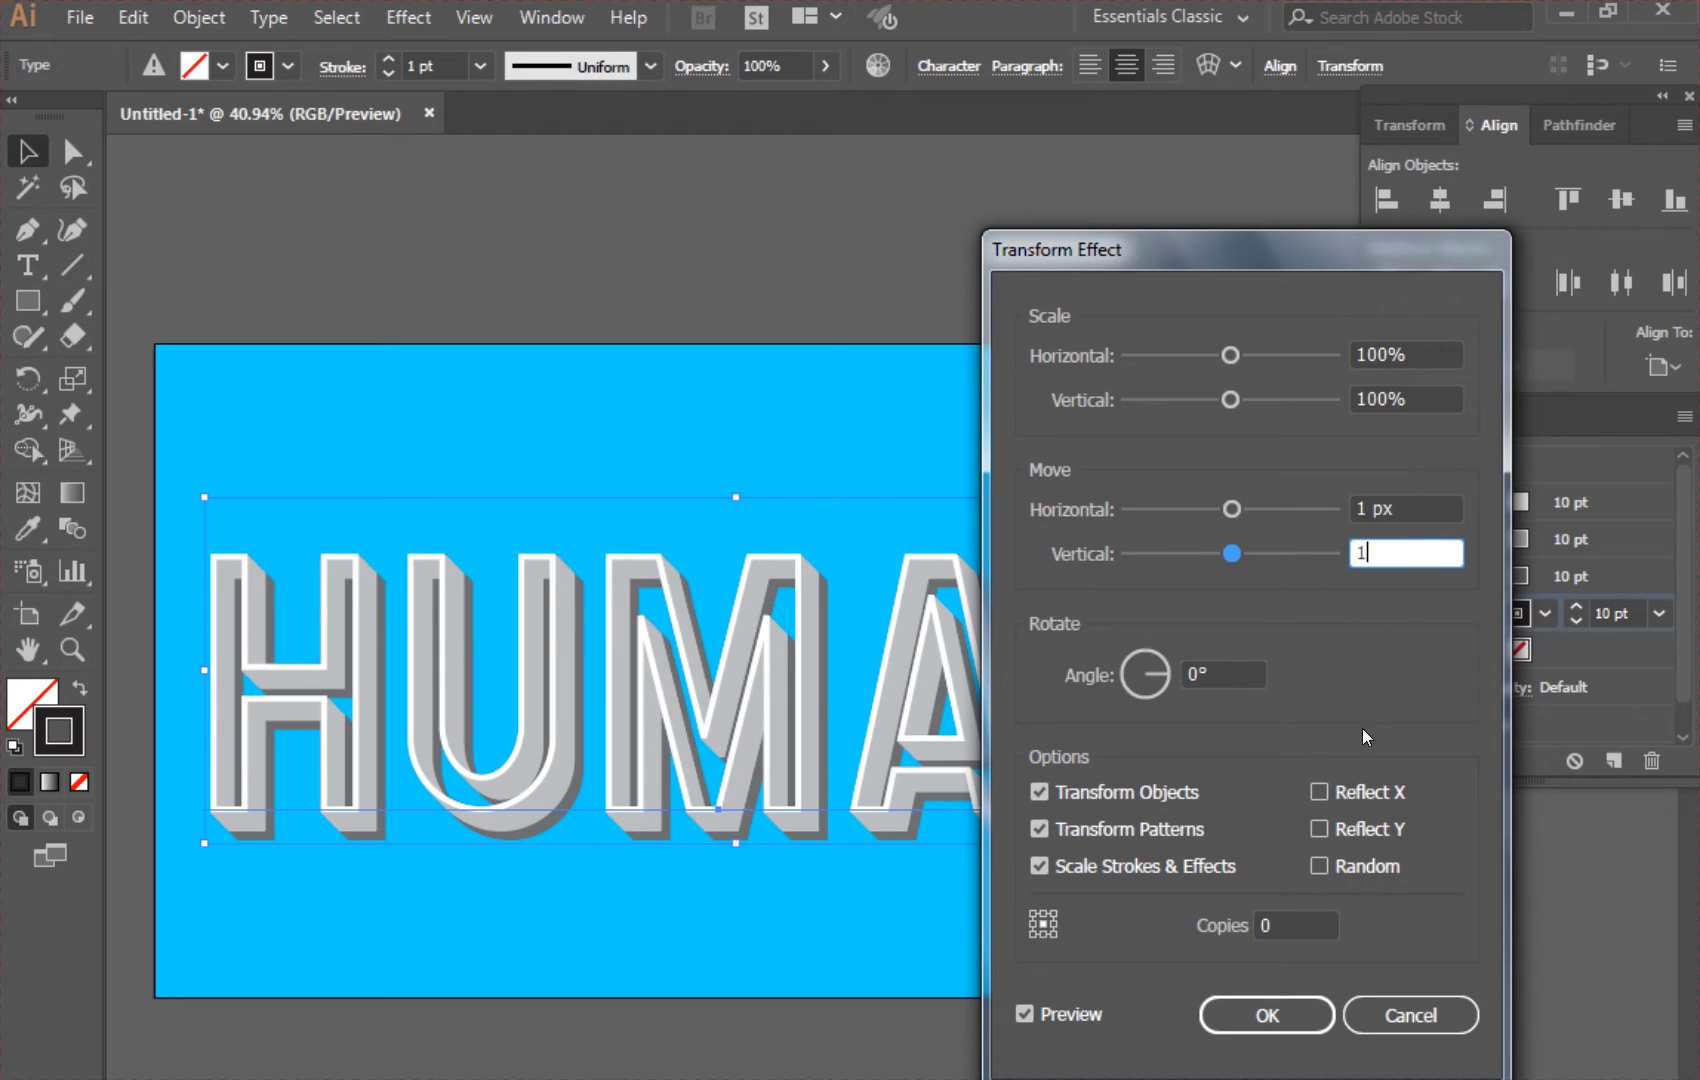
- Set the Transform effect to 70 copies, check the preview and apply it to the black stroke
{"action": "left_click", "coordinate": [1243, 926]}
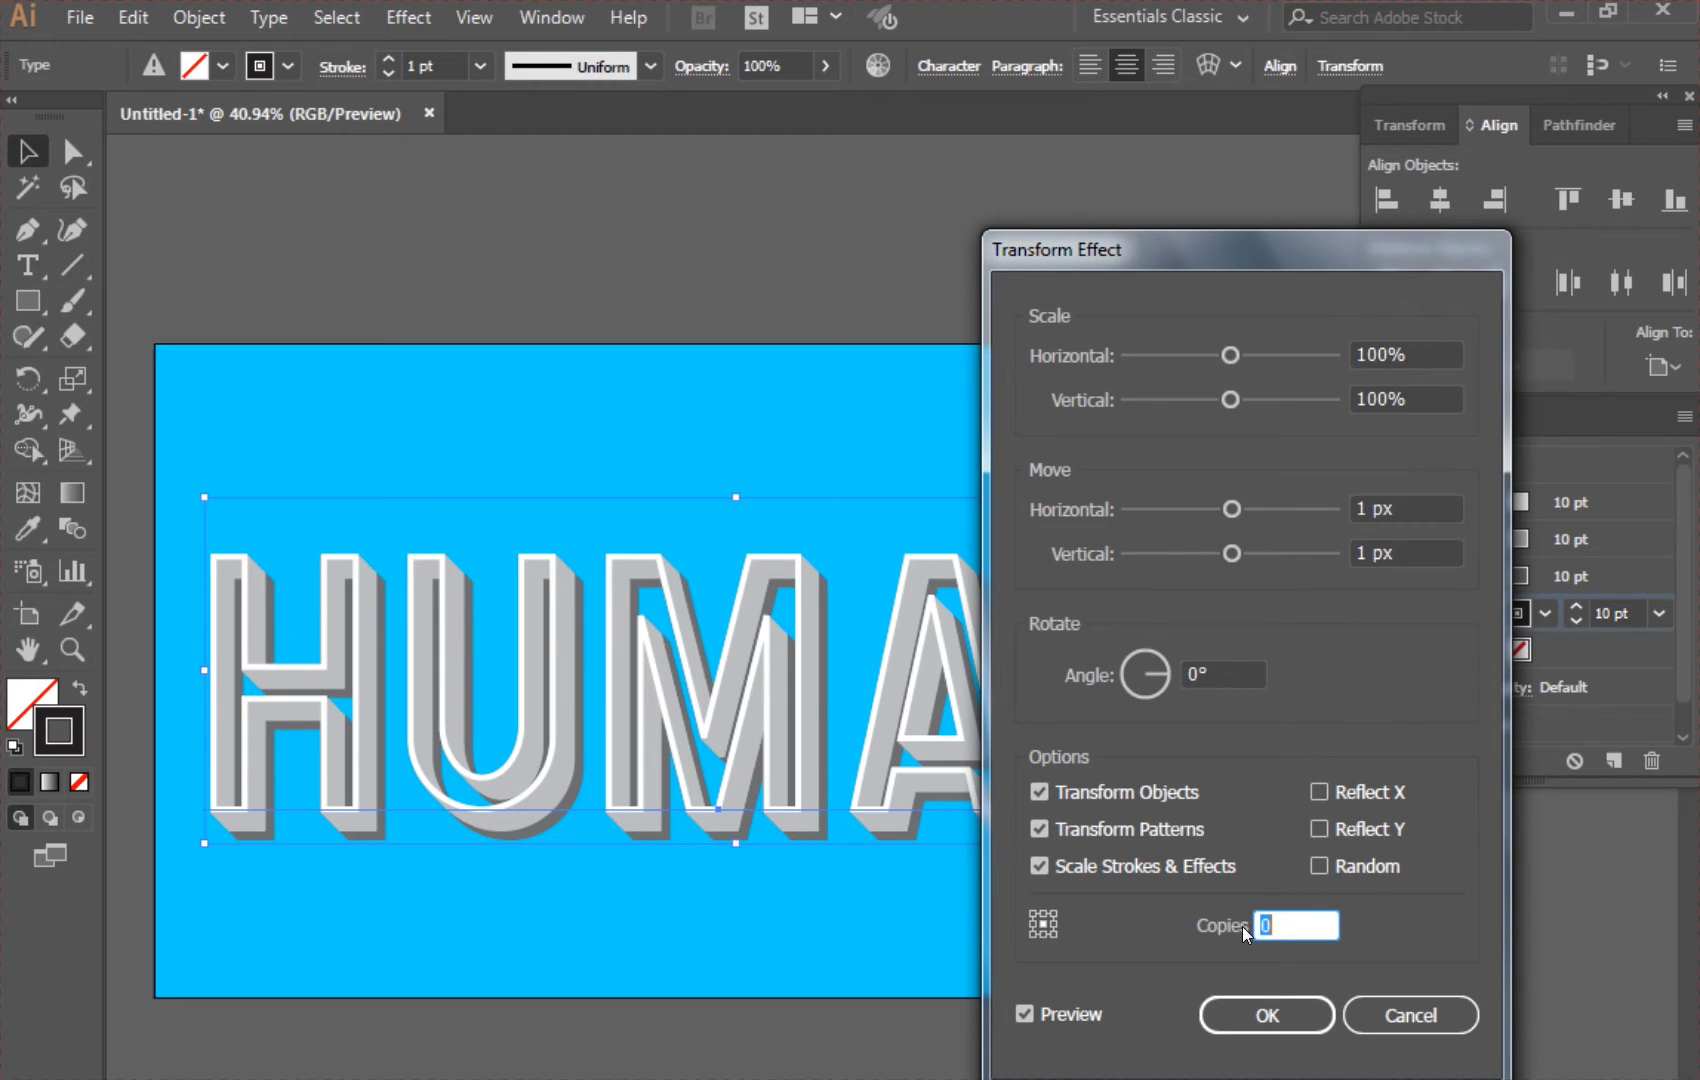
{"action": "type", "text": "70"}
{"action": "left_click", "coordinate": [1065, 1016]}
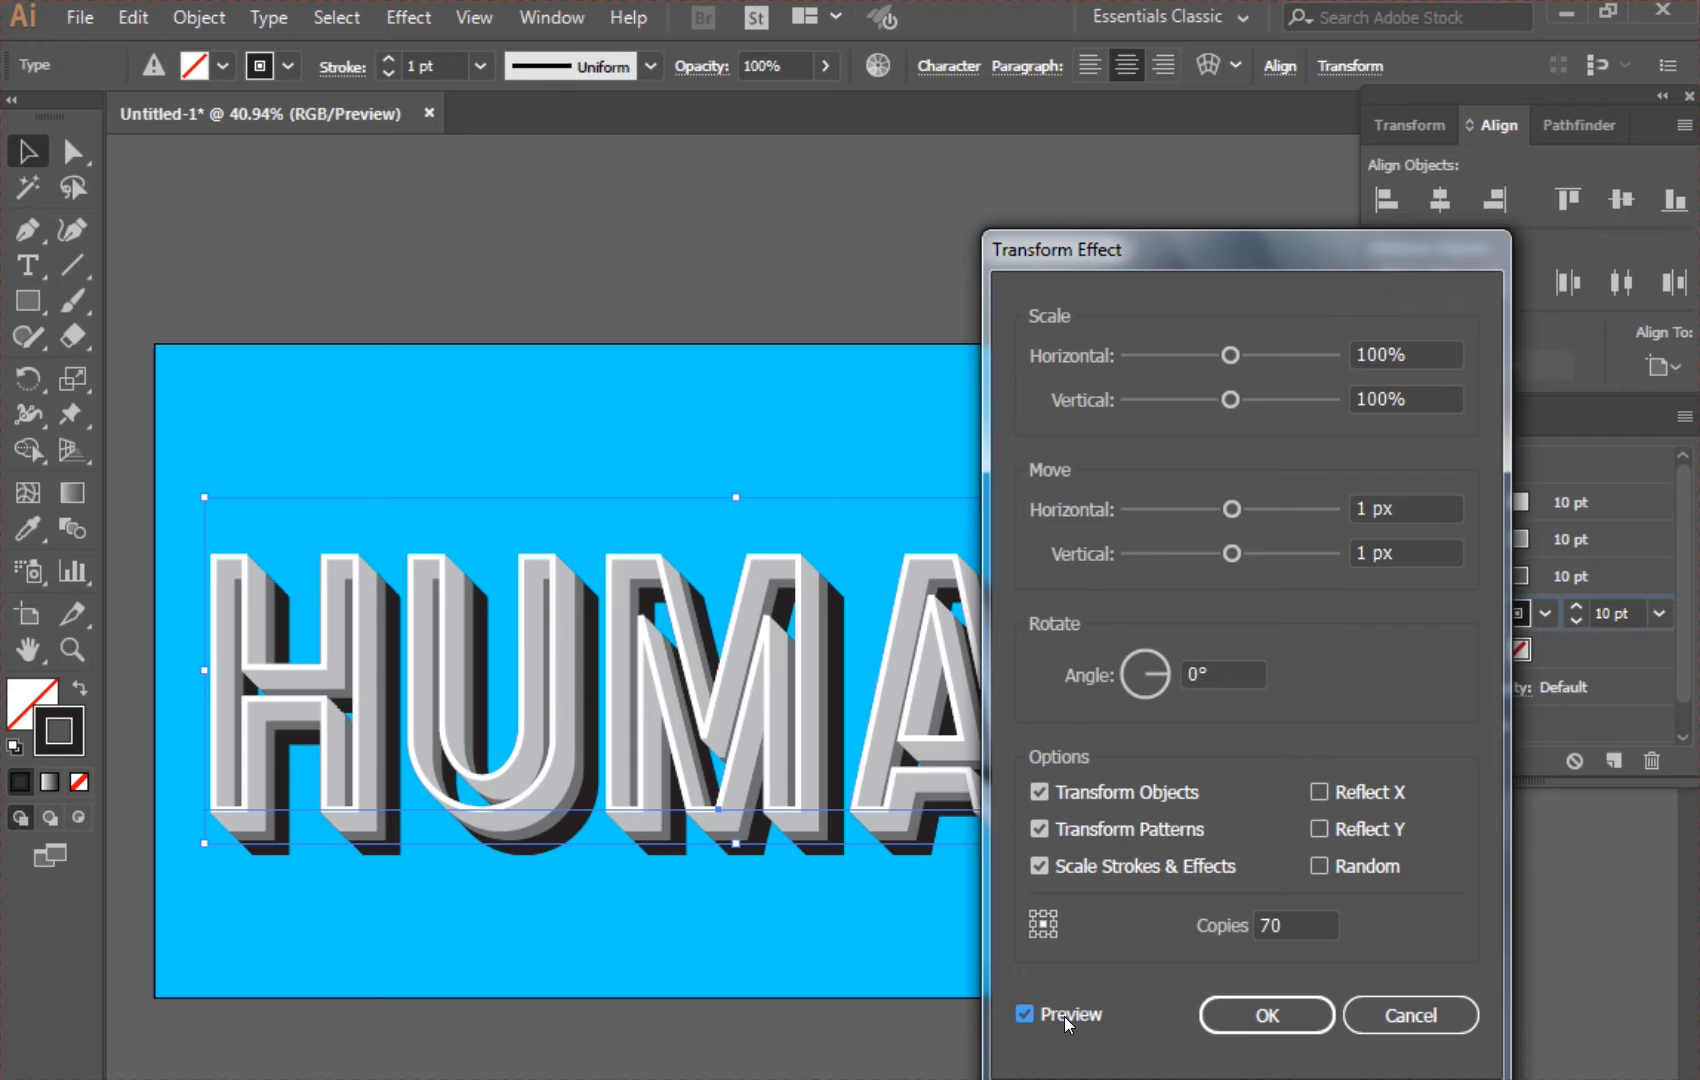
{"action": "left_click", "coordinate": [1260, 1026]}
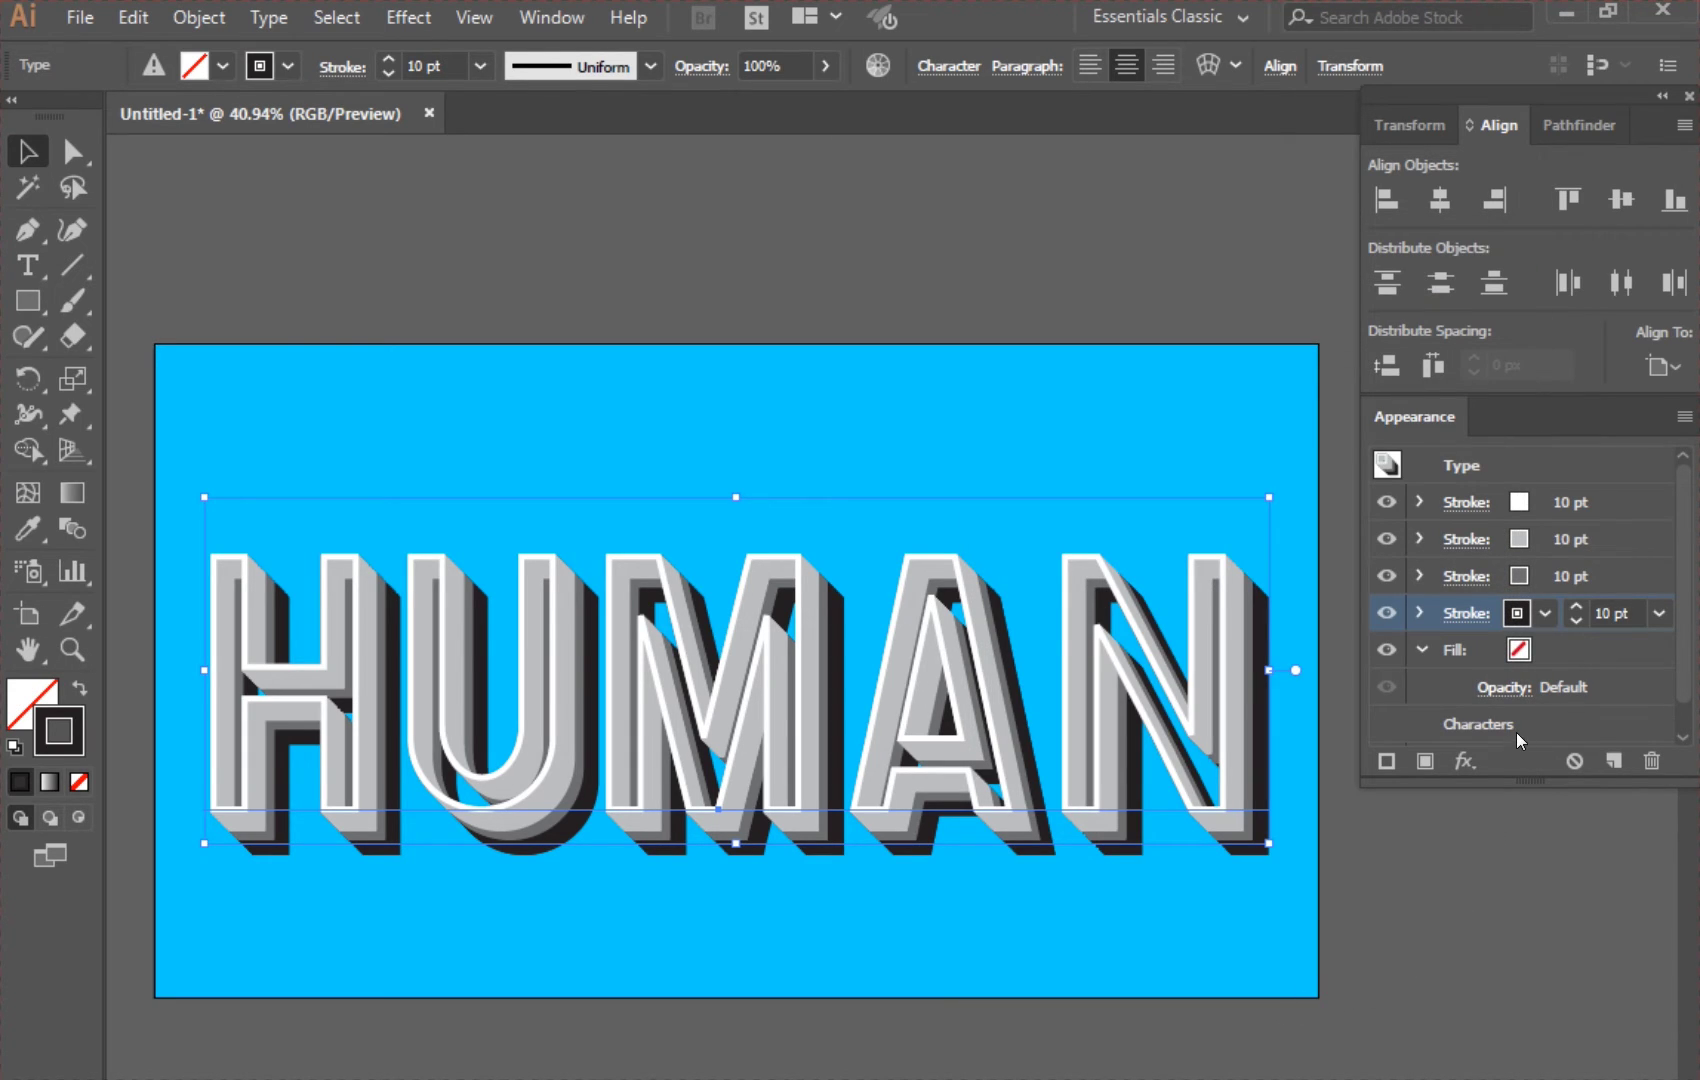
- Expand the black fourth stroke's attributes and lower its opacity to 25%
{"action": "left_click", "coordinate": [1514, 614]}
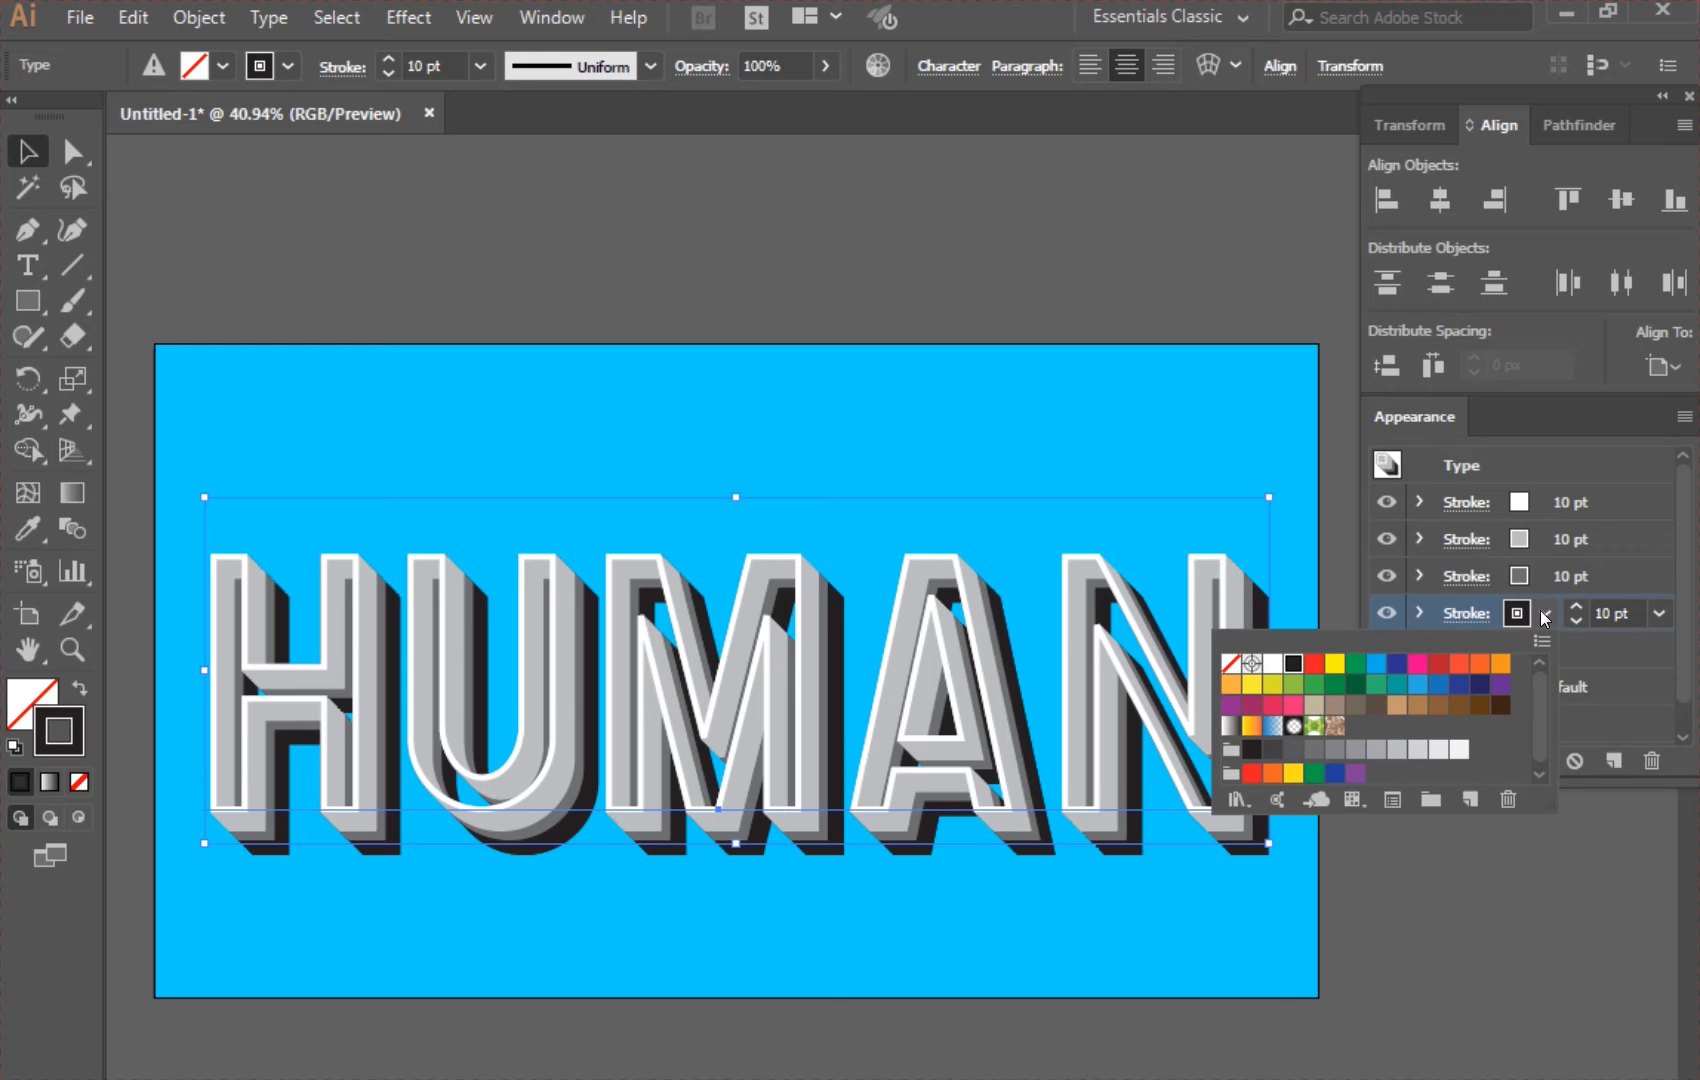
{"action": "left_click", "coordinate": [1447, 618]}
{"action": "left_click", "coordinate": [1447, 618]}
{"action": "left_click", "coordinate": [1447, 619]}
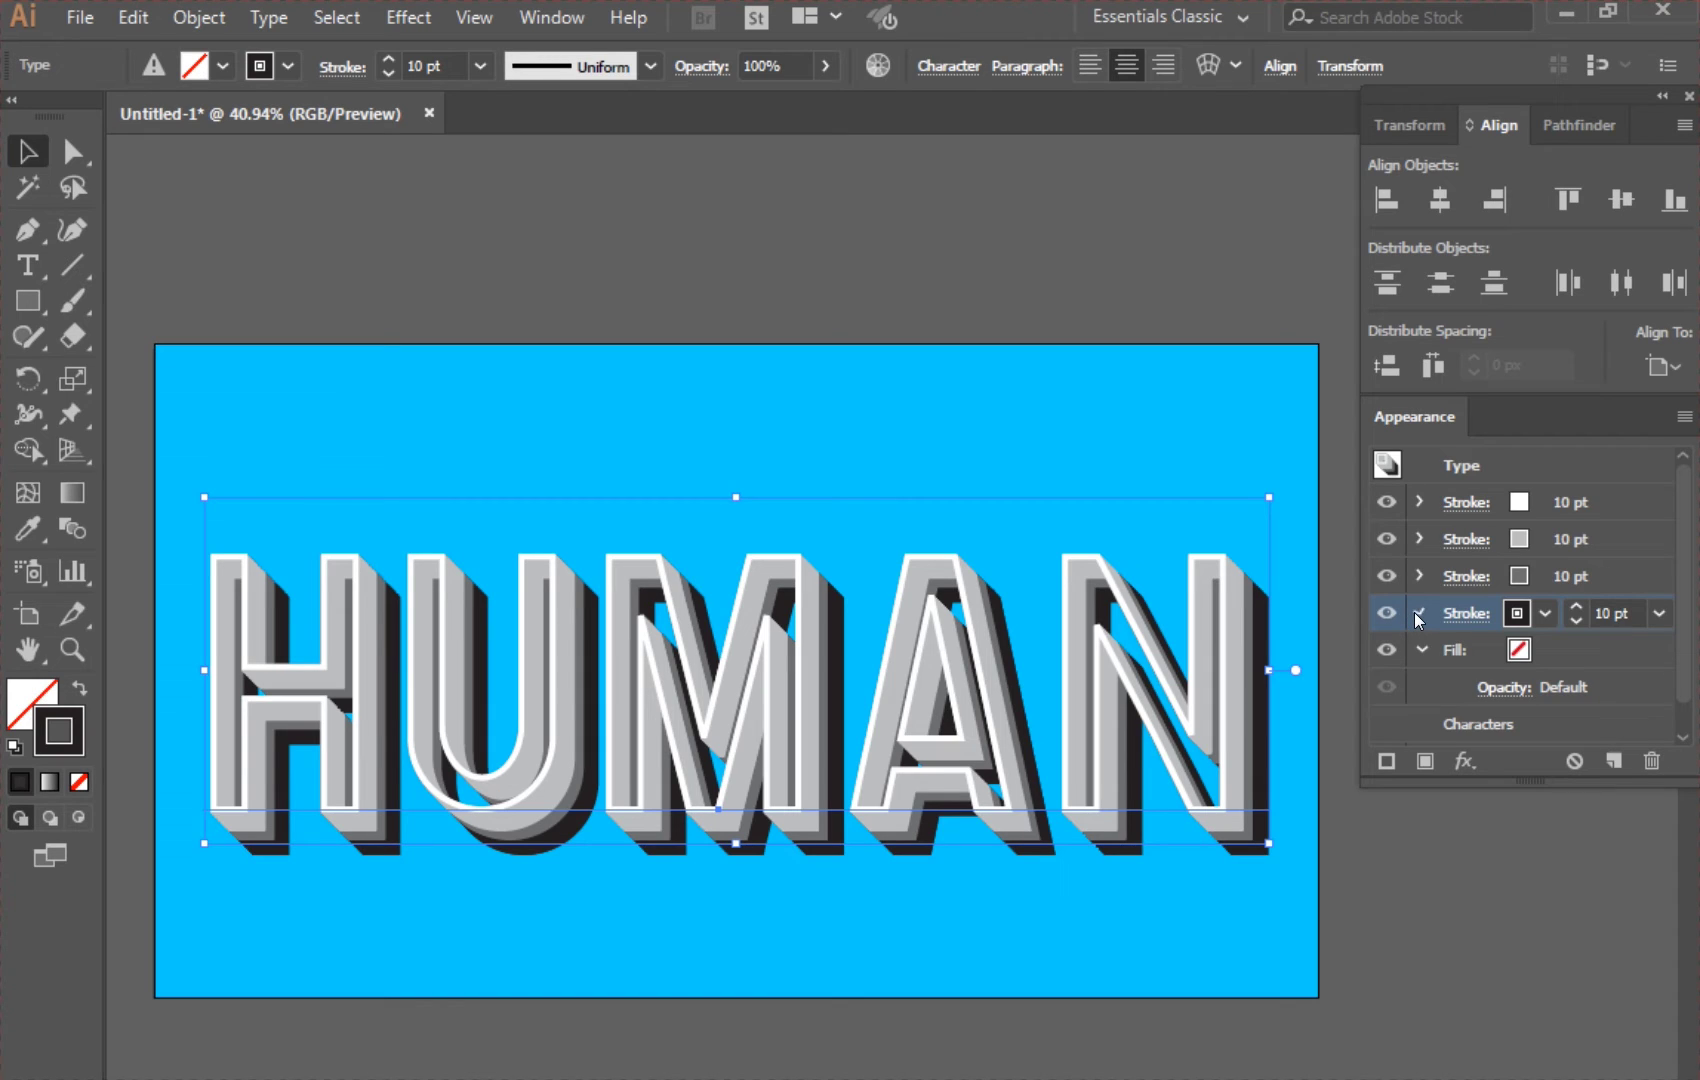
{"action": "left_click", "coordinate": [1420, 614]}
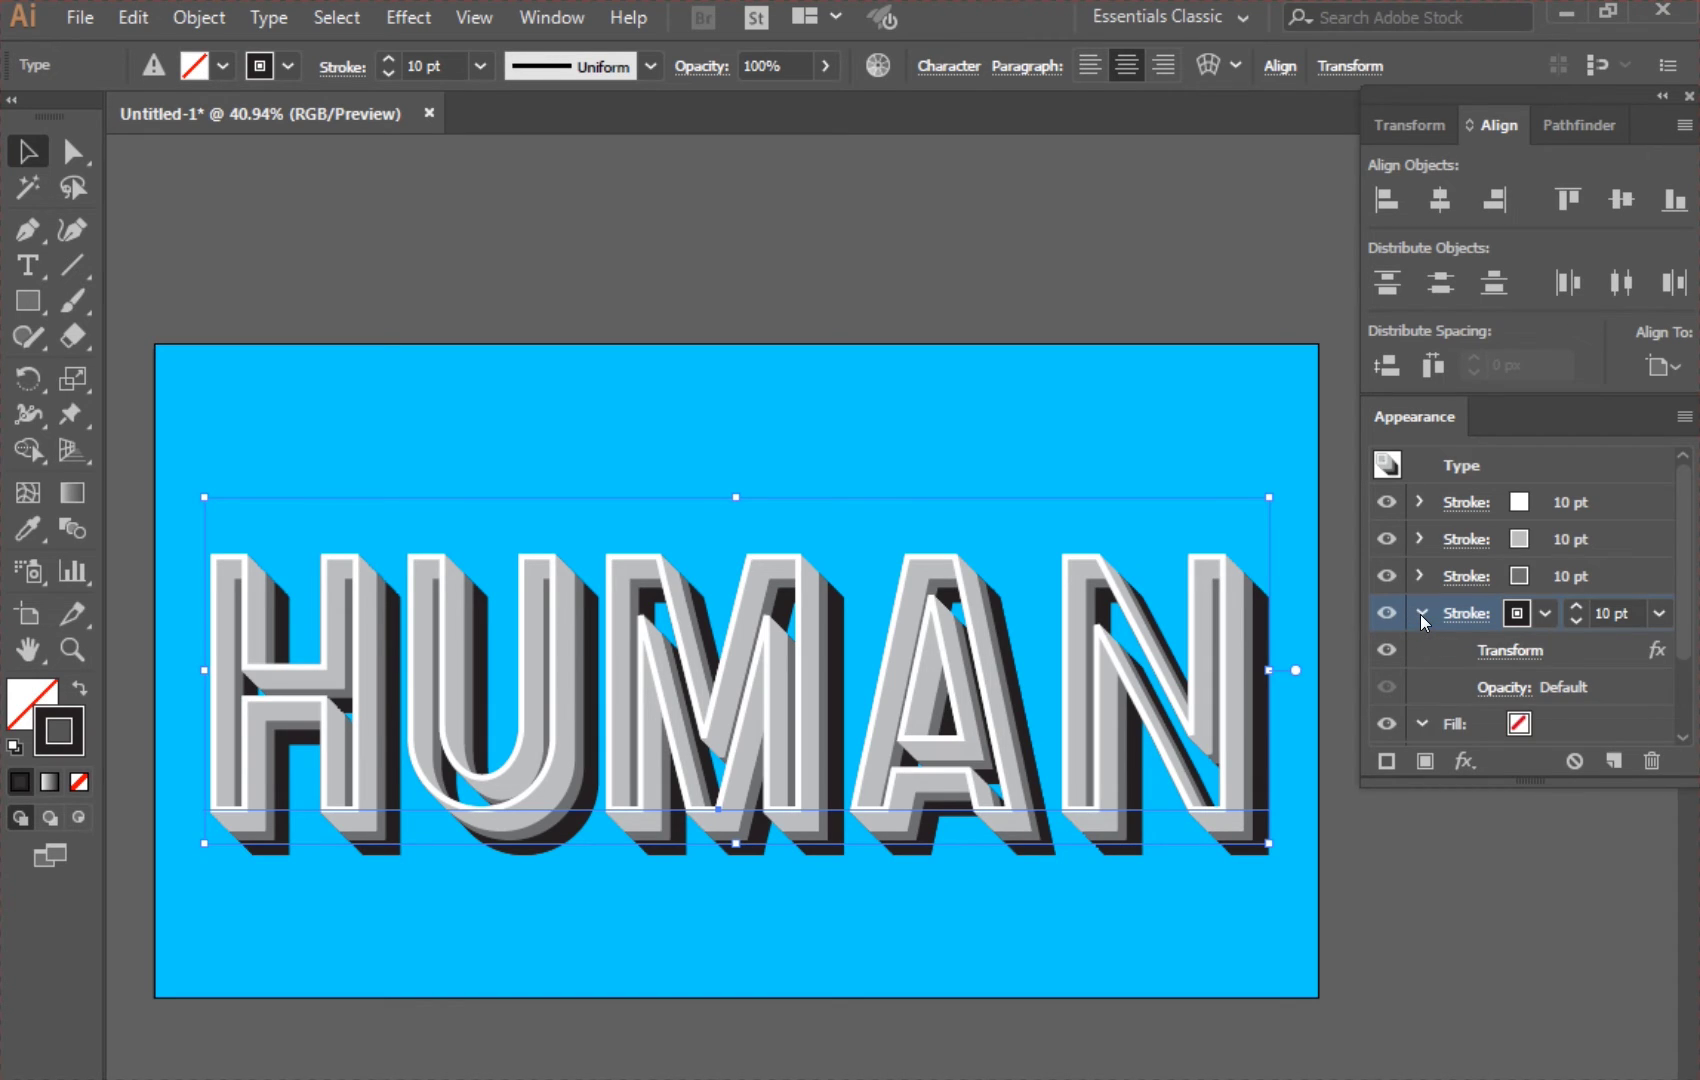
{"action": "left_click", "coordinate": [1505, 688]}
{"action": "left_click", "coordinate": [1494, 742]}
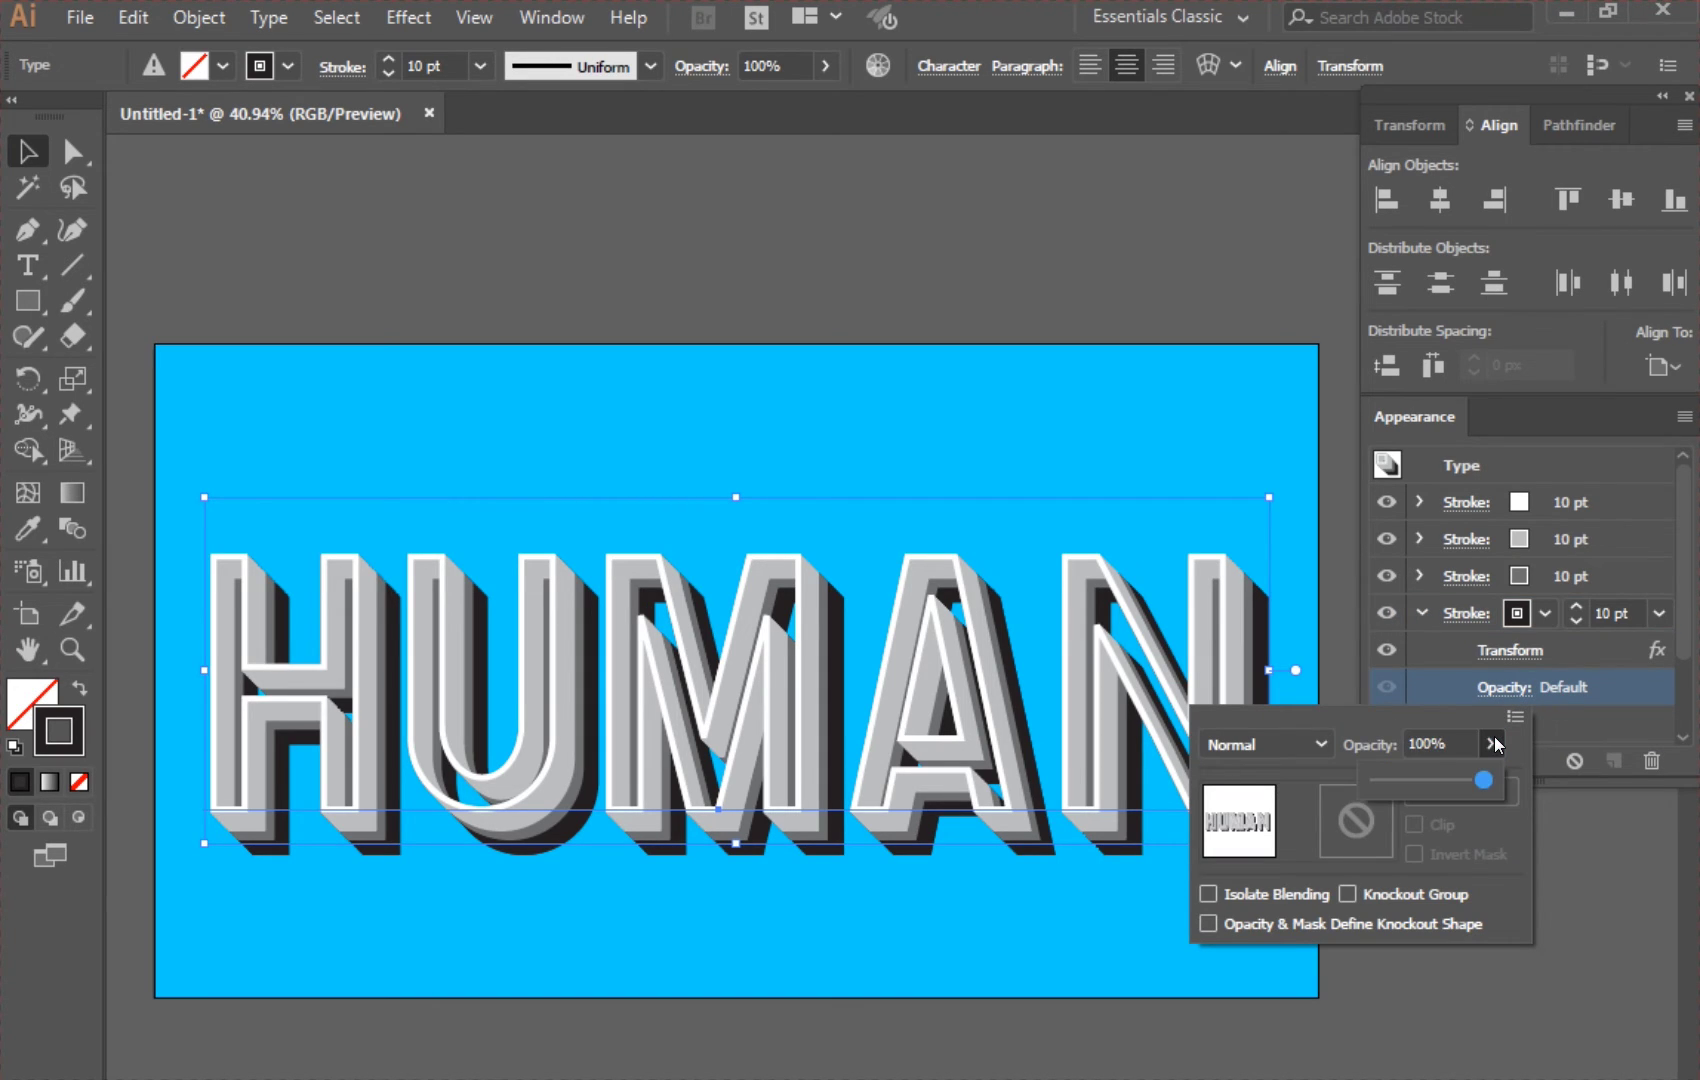
{"action": "mouse_move", "coordinate": [1399, 790]}
{"action": "left_mouse_down"}
{"action": "mouse_move", "coordinate": [1422, 787]}
{"action": "mouse_move", "coordinate": [1402, 775]}
{"action": "left_mouse_up"}
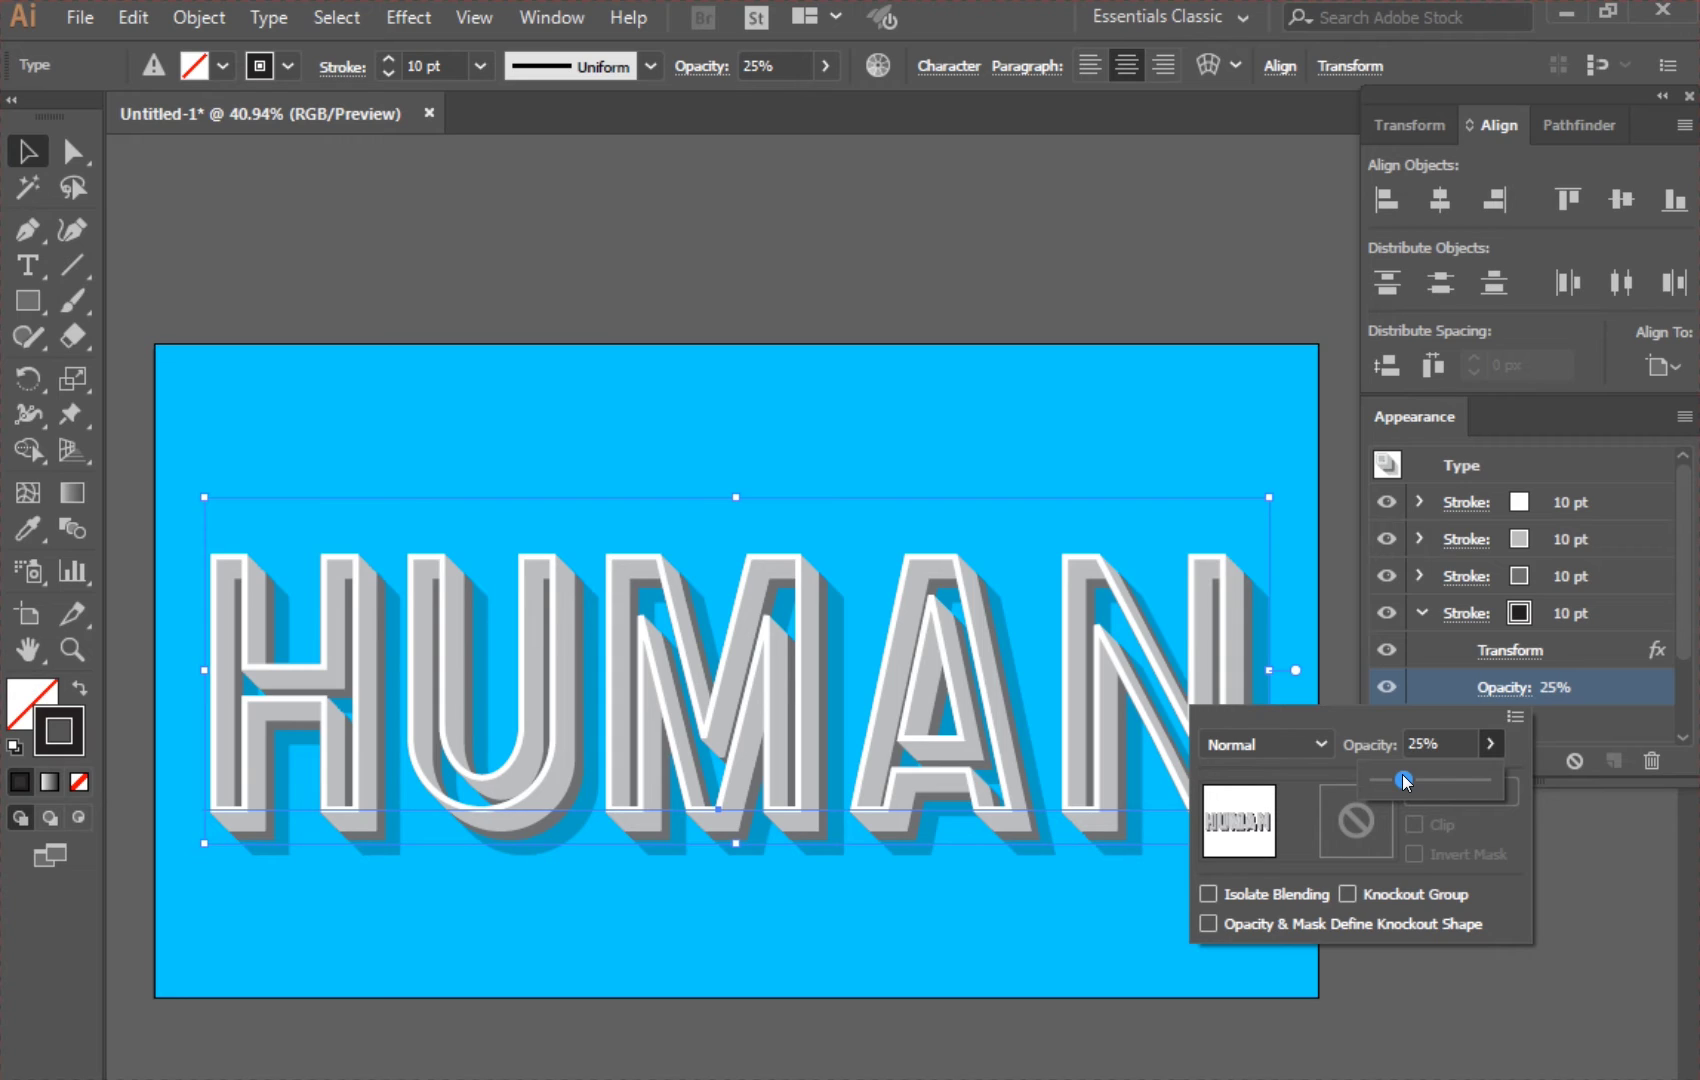
- Collapse the black fourth stroke's attributes and set the HUMAN text's fill to white
{"action": "left_click", "coordinate": [1418, 616]}
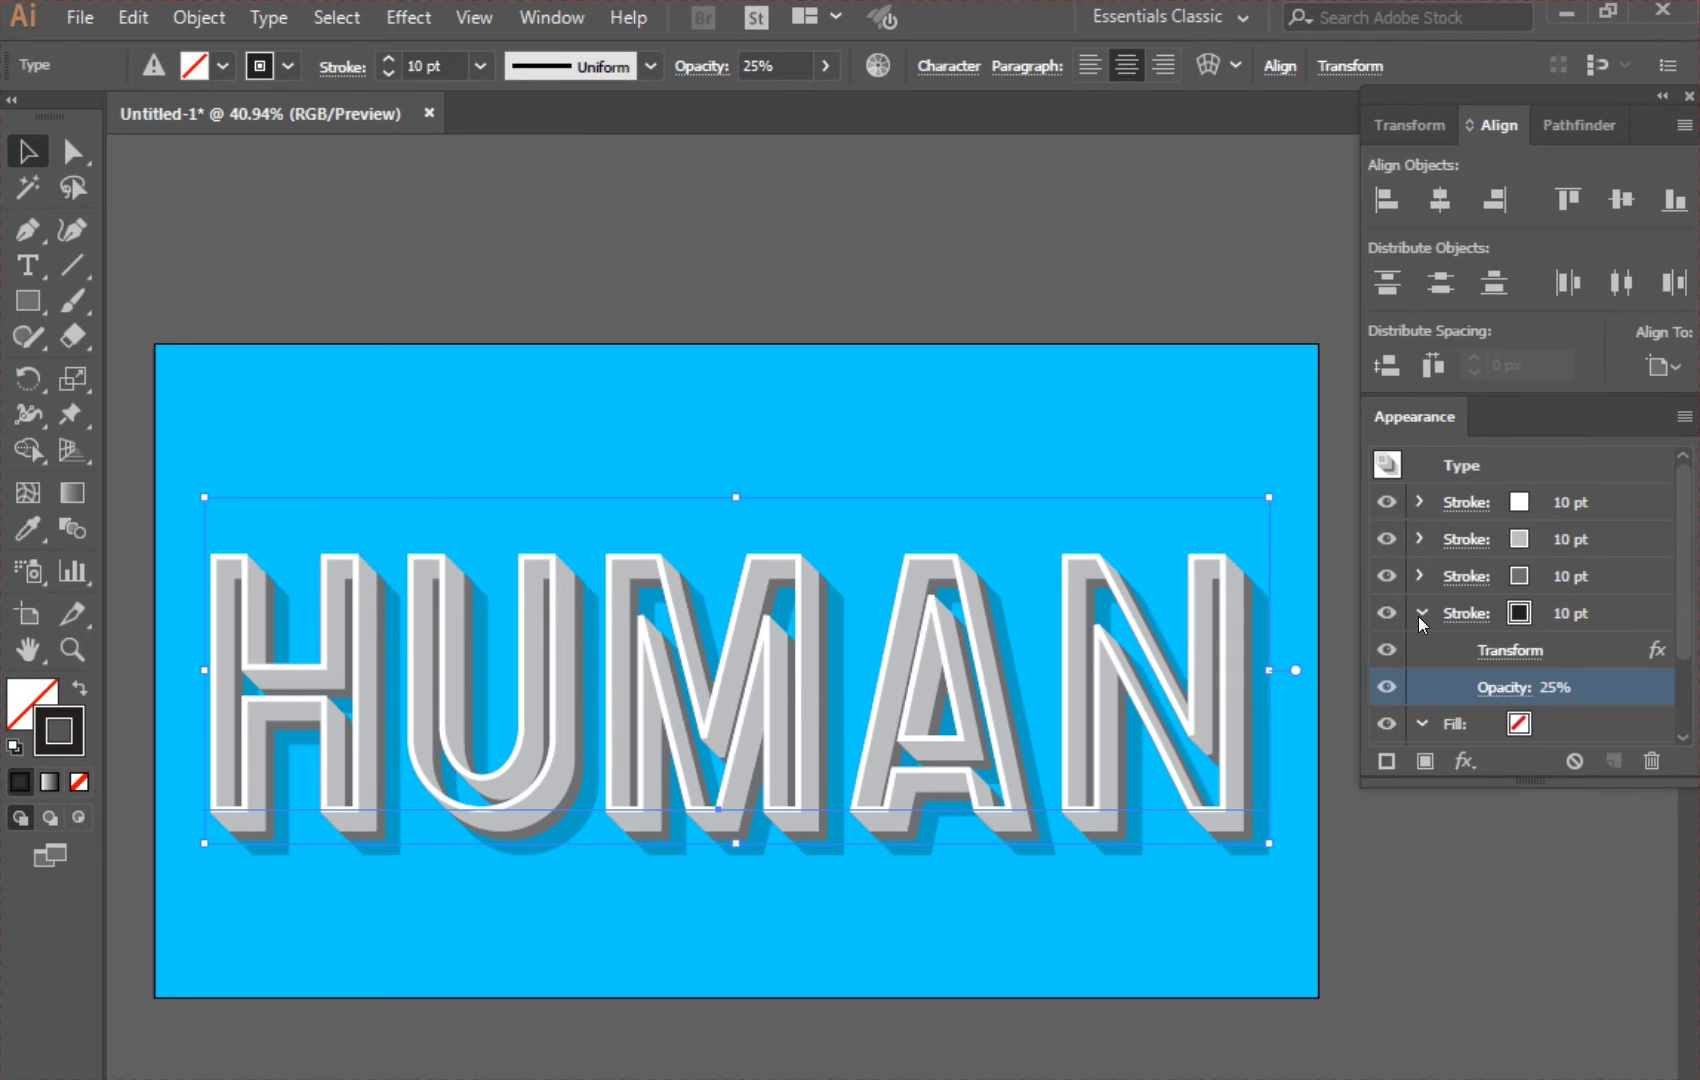
{"action": "left_click", "coordinate": [1418, 616]}
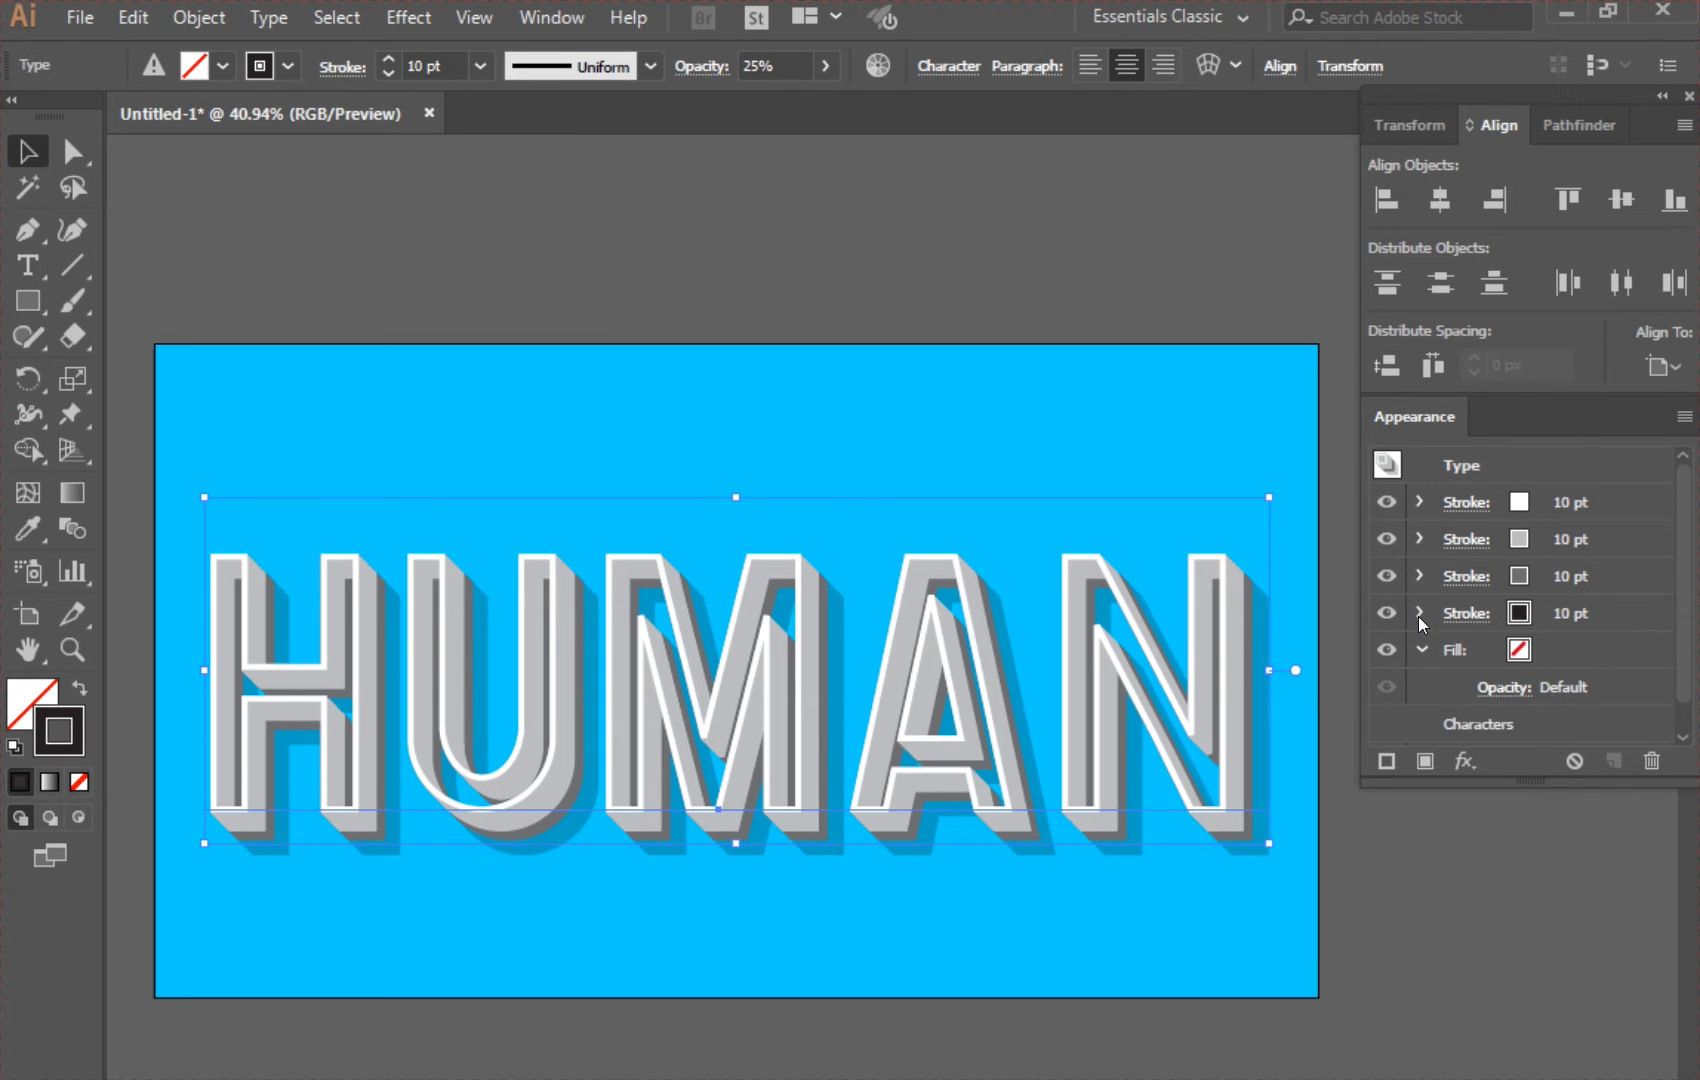
{"action": "left_click", "coordinate": [1525, 656]}
{"action": "left_click", "coordinate": [1534, 653]}
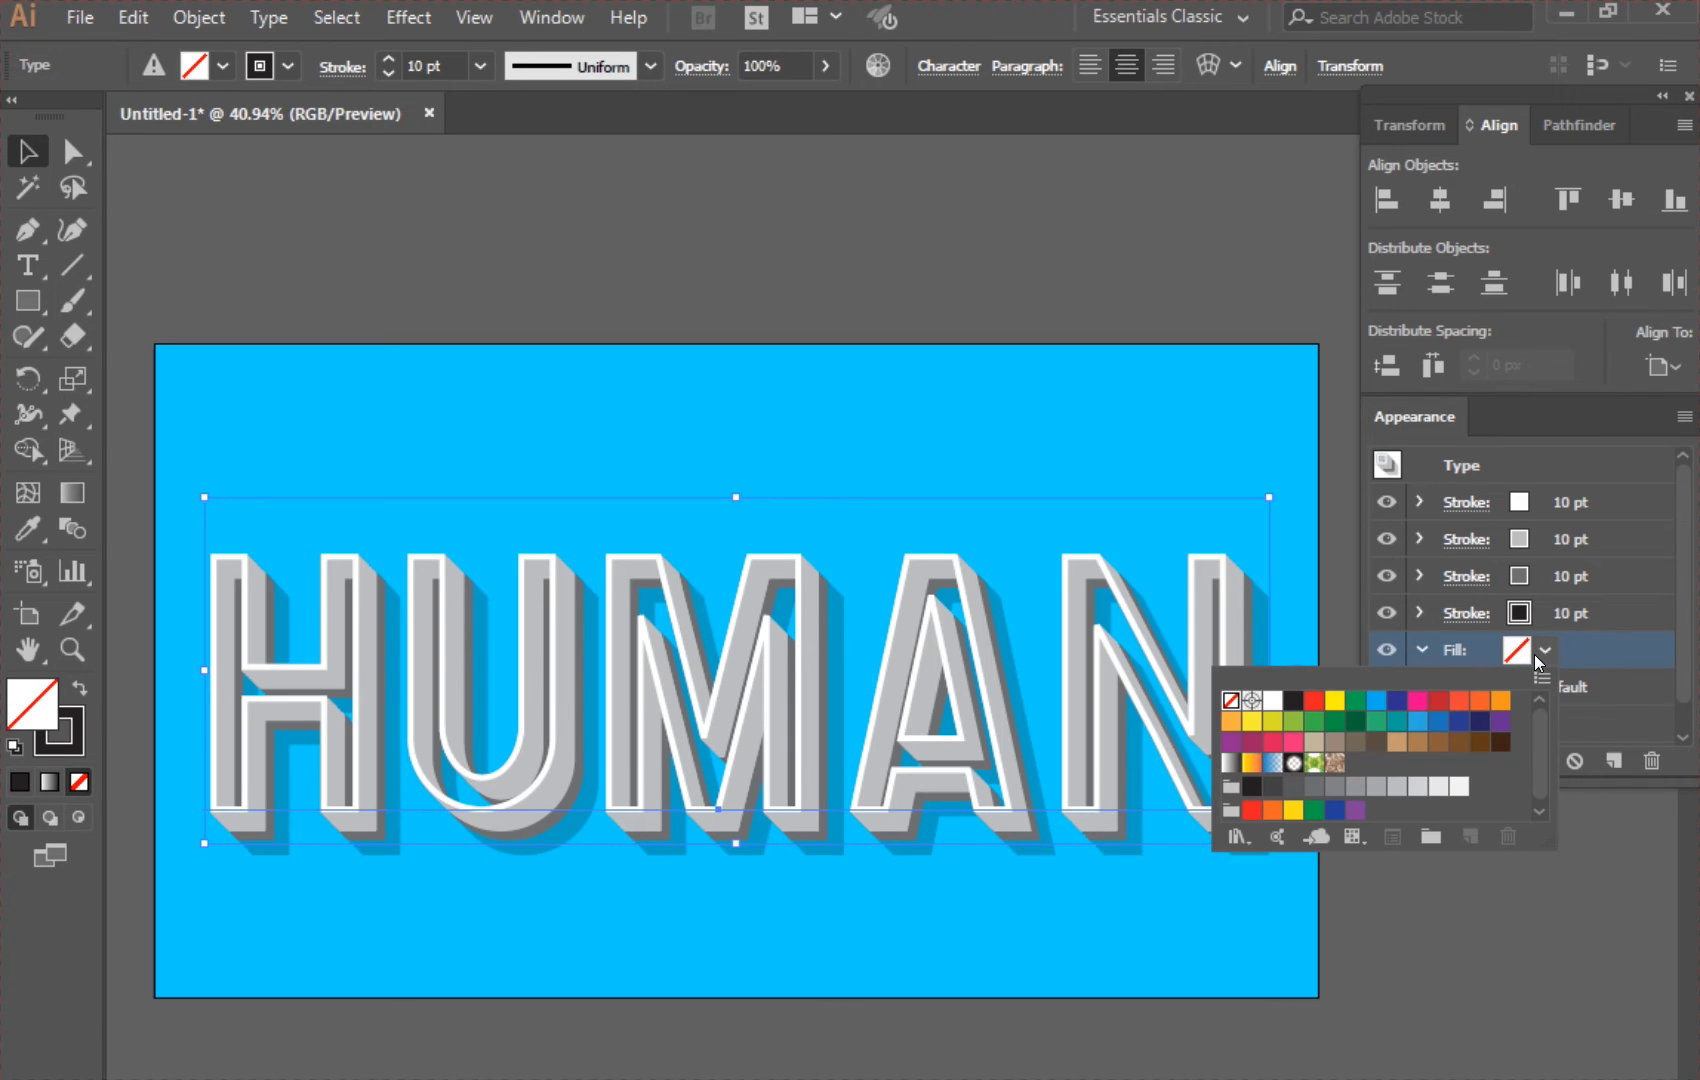
{"action": "left_click", "coordinate": [1271, 701]}
{"action": "left_click", "coordinate": [1271, 701]}
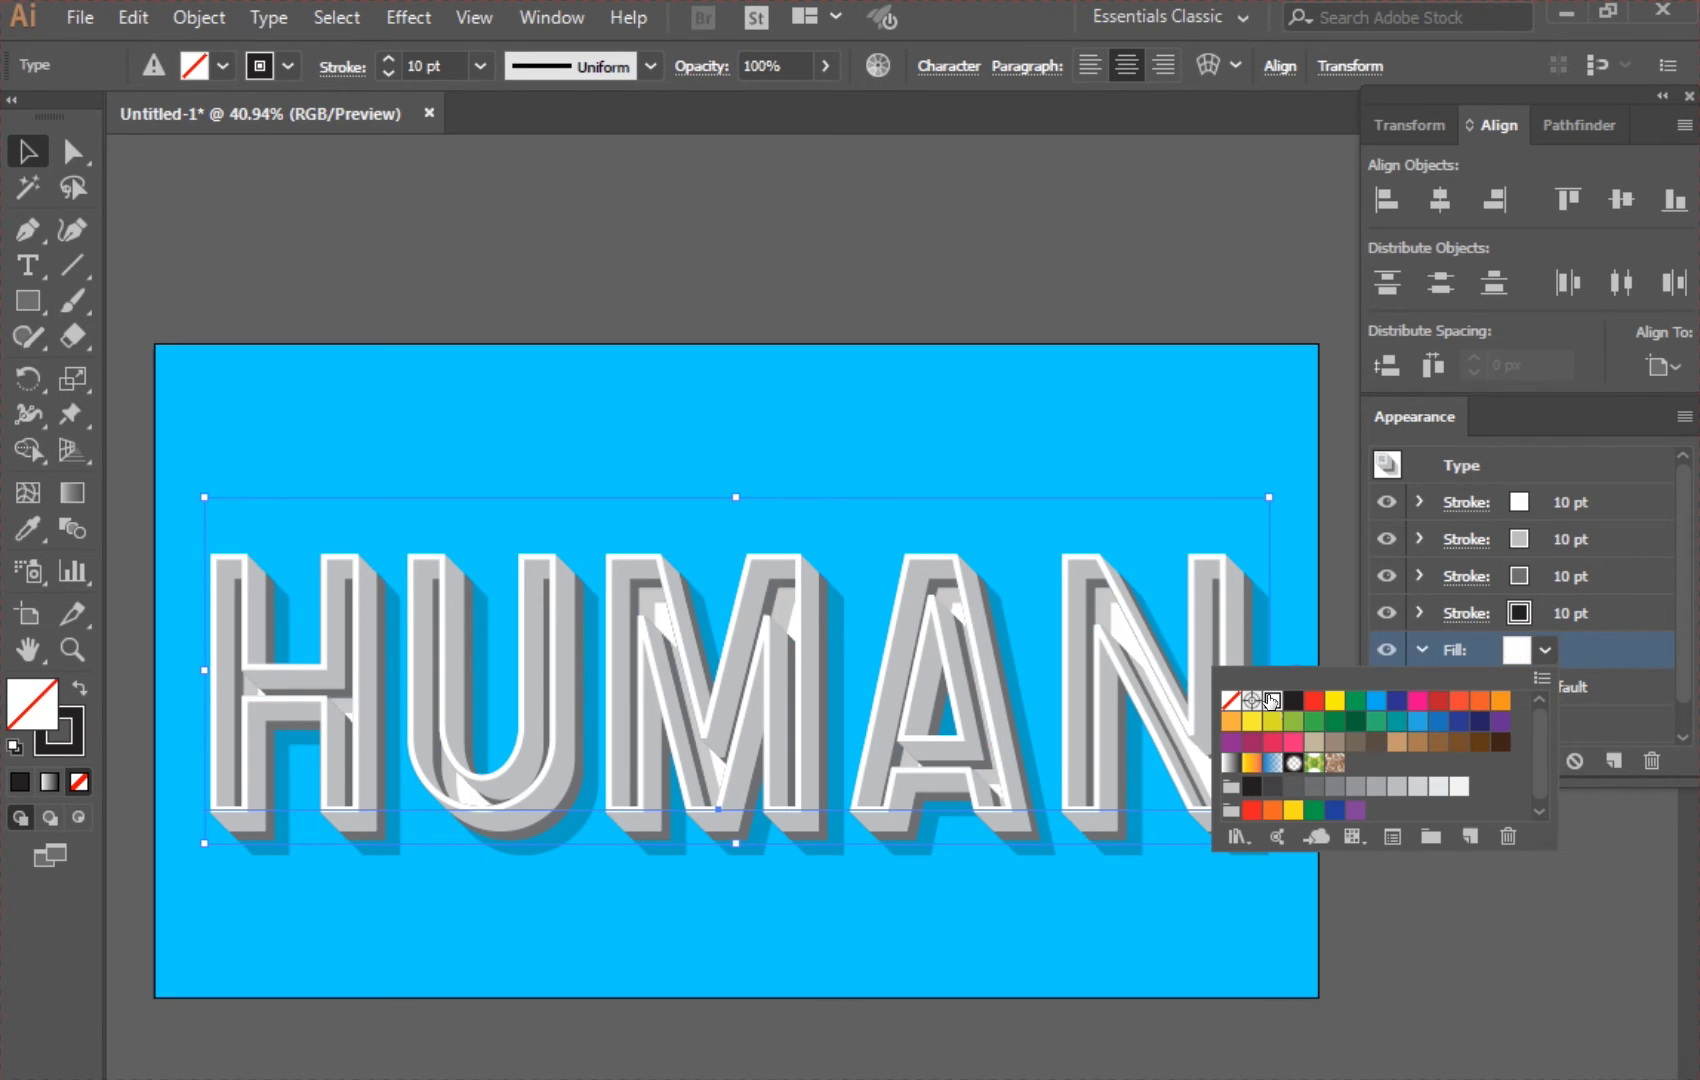
- Collapse the white fill's attributes and move the fill between the light grey second stroke and the dark grey third stroke, leaving the text deselected
{"action": "left_click", "coordinate": [1418, 648]}
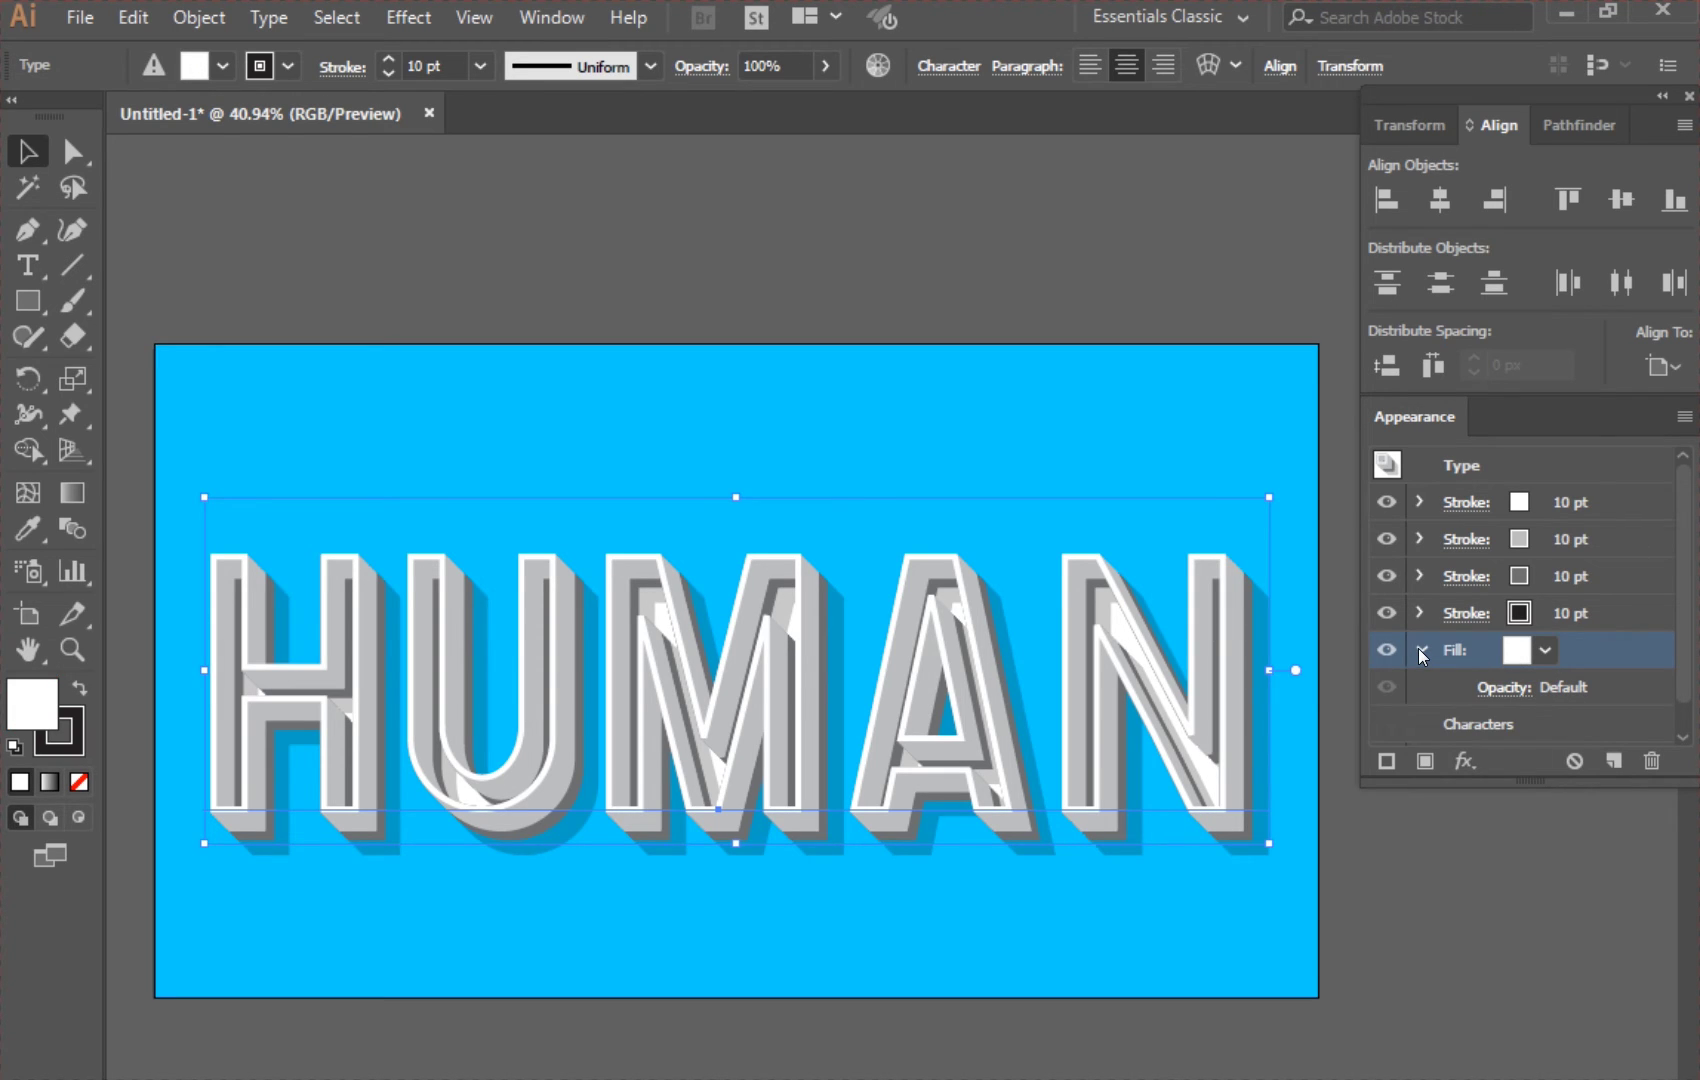
{"action": "left_click", "coordinate": [1420, 650]}
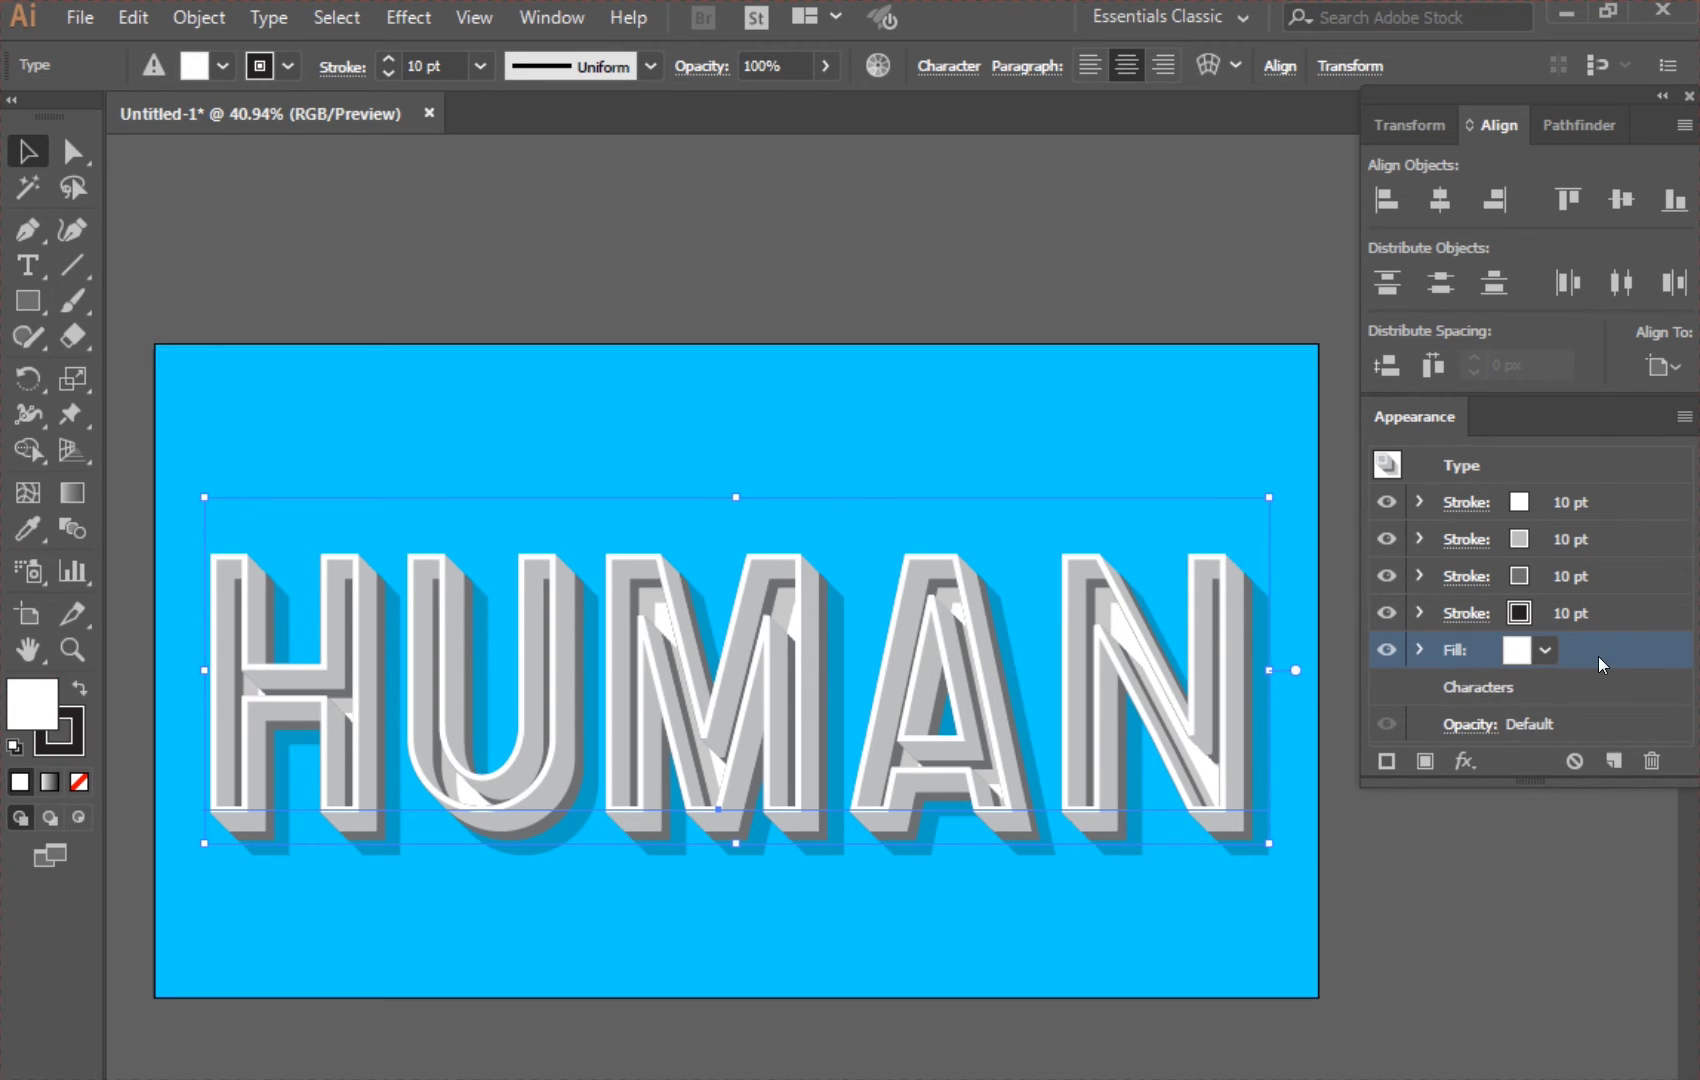
{"action": "left_click_drag", "start_coordinate": [1598, 656], "coordinate": [1596, 562]}
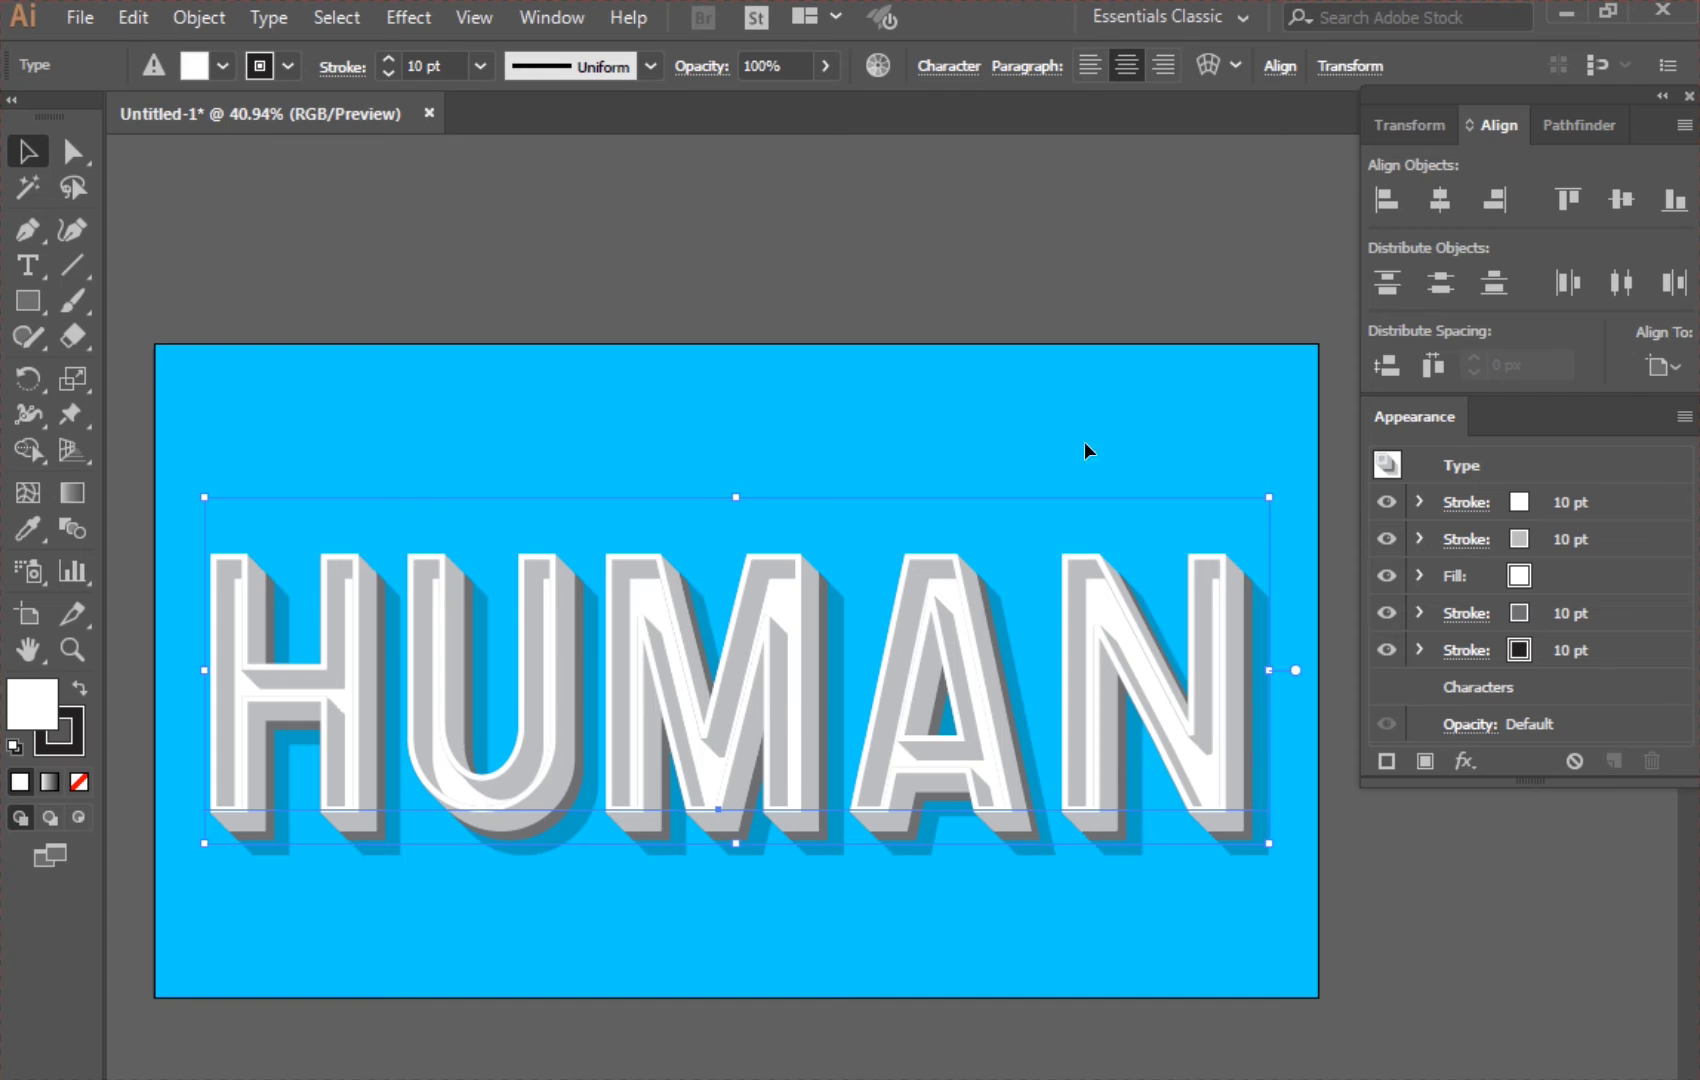
{"action": "left_click", "coordinate": [1033, 431]}
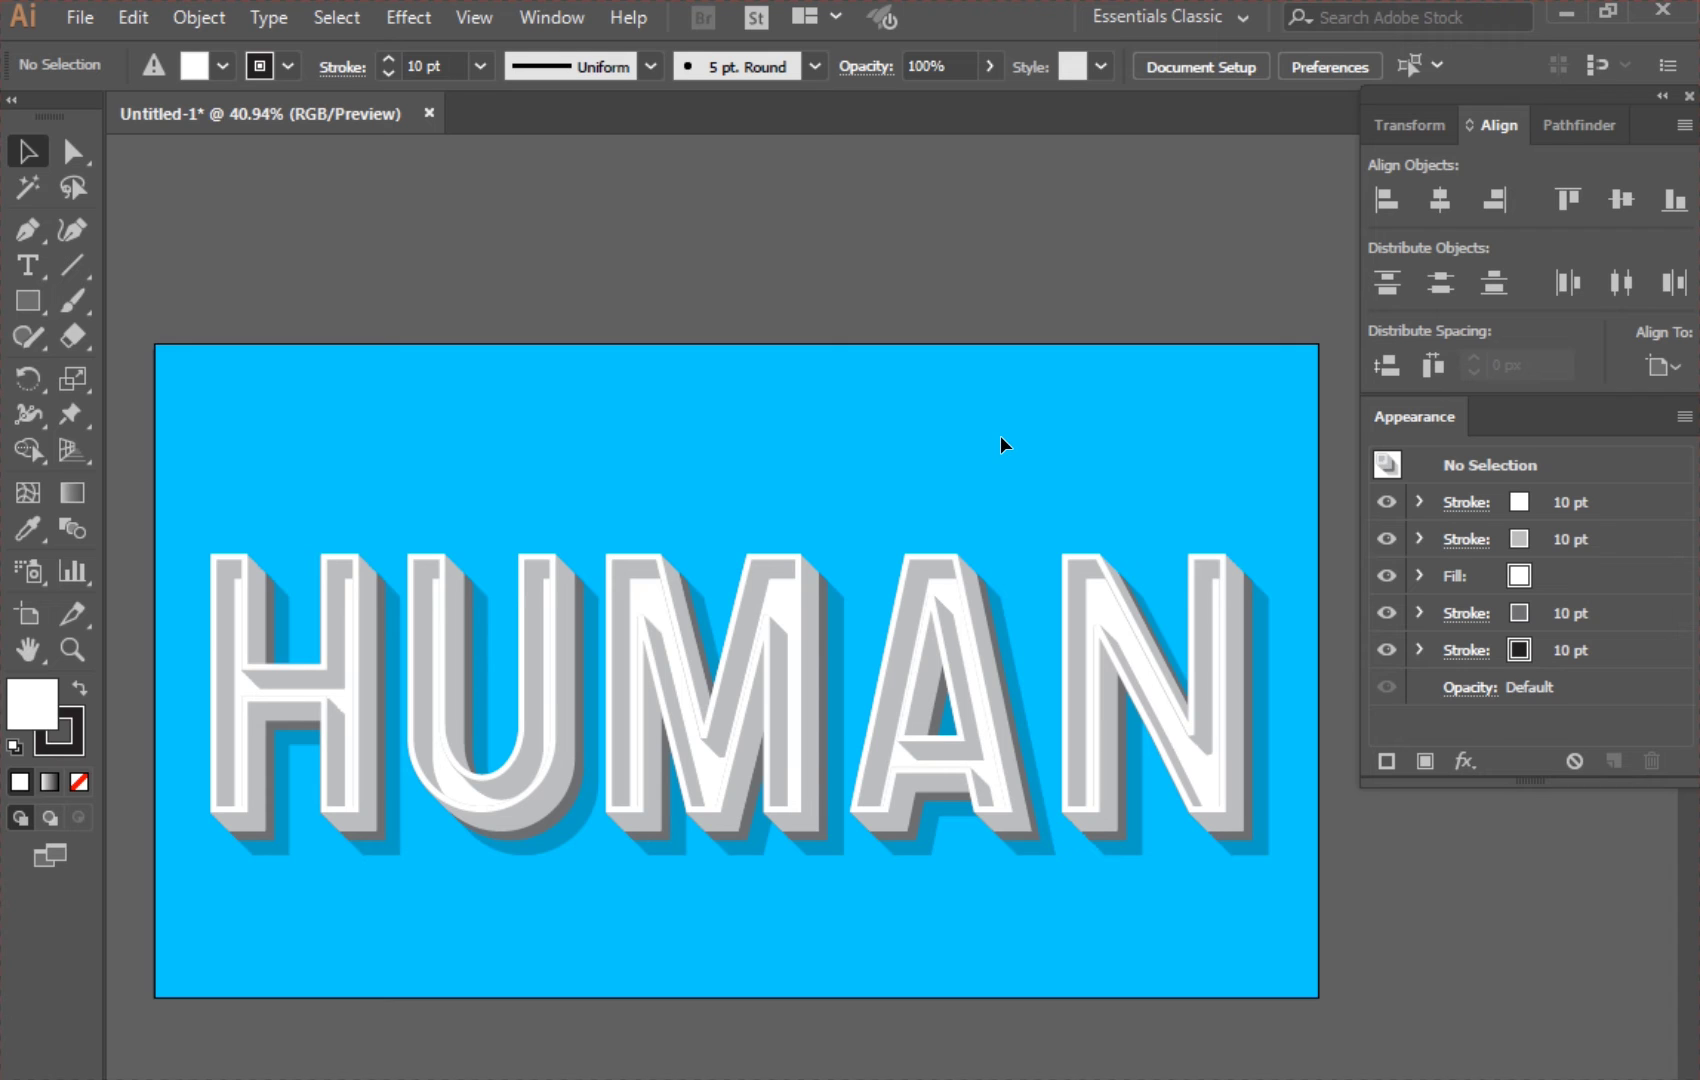
{"action": "scroll", "coordinate": [839, 571], "scroll_direction": "up", "scroll_amount": 2}
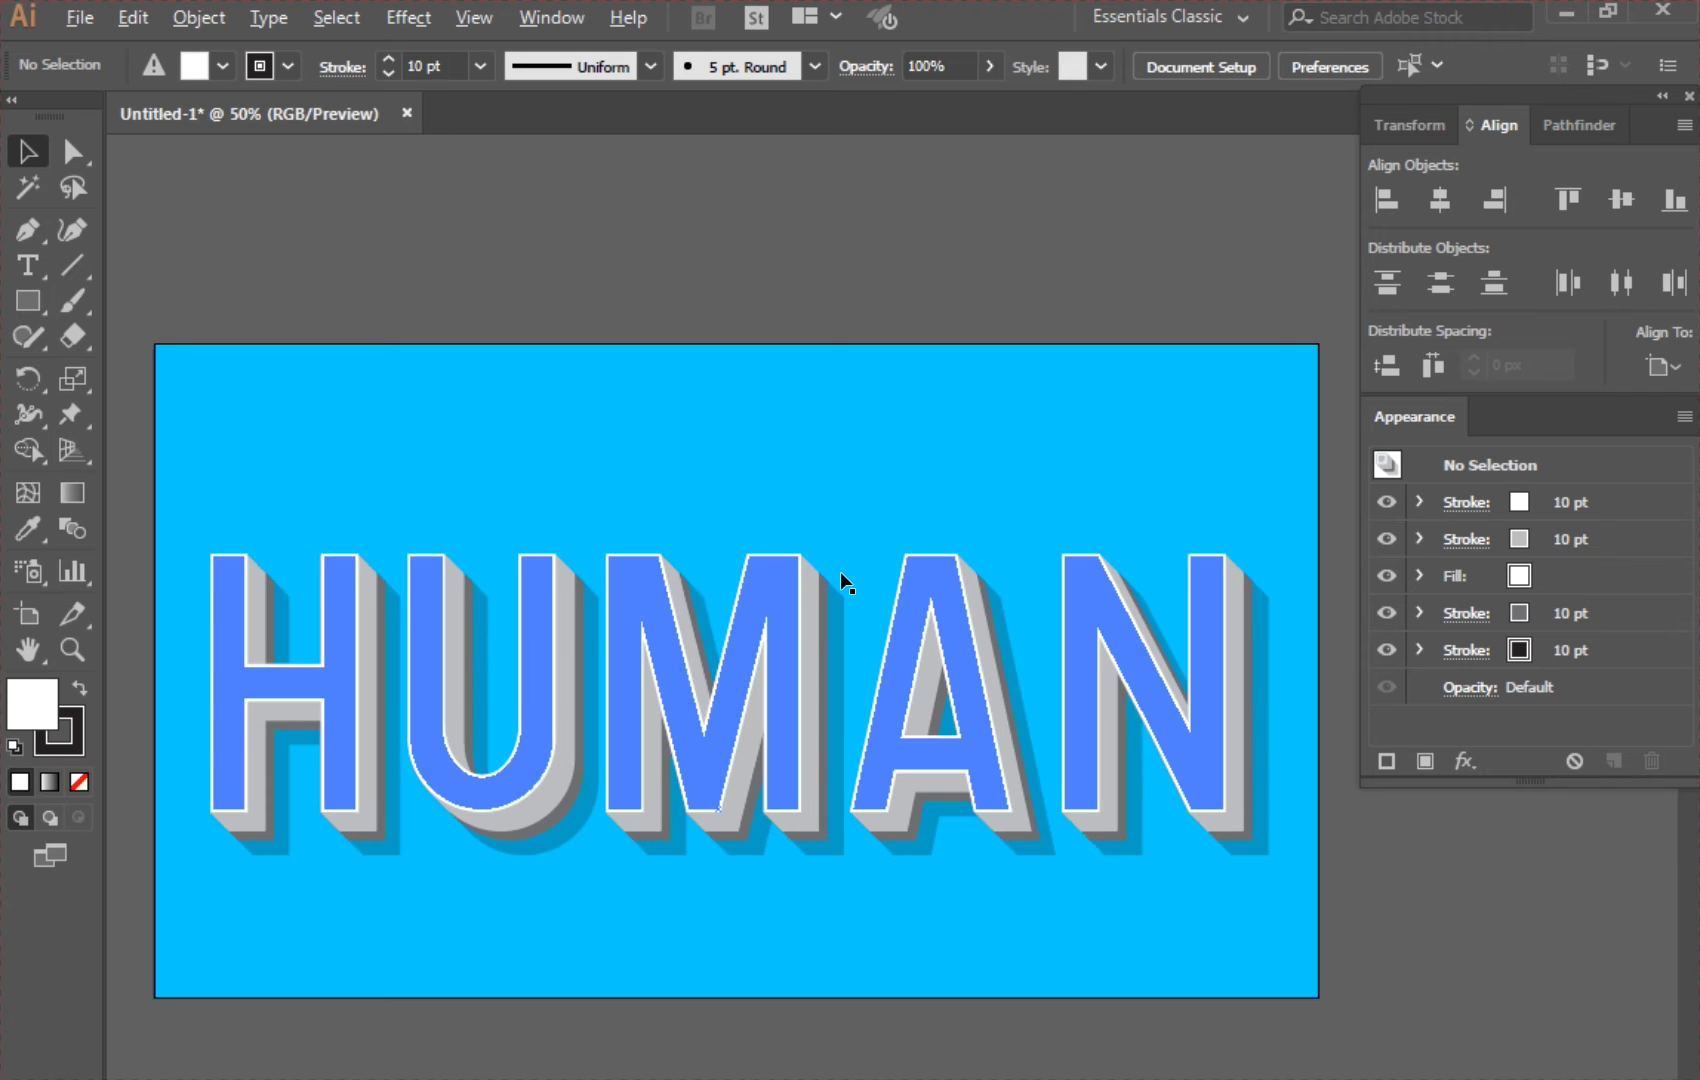